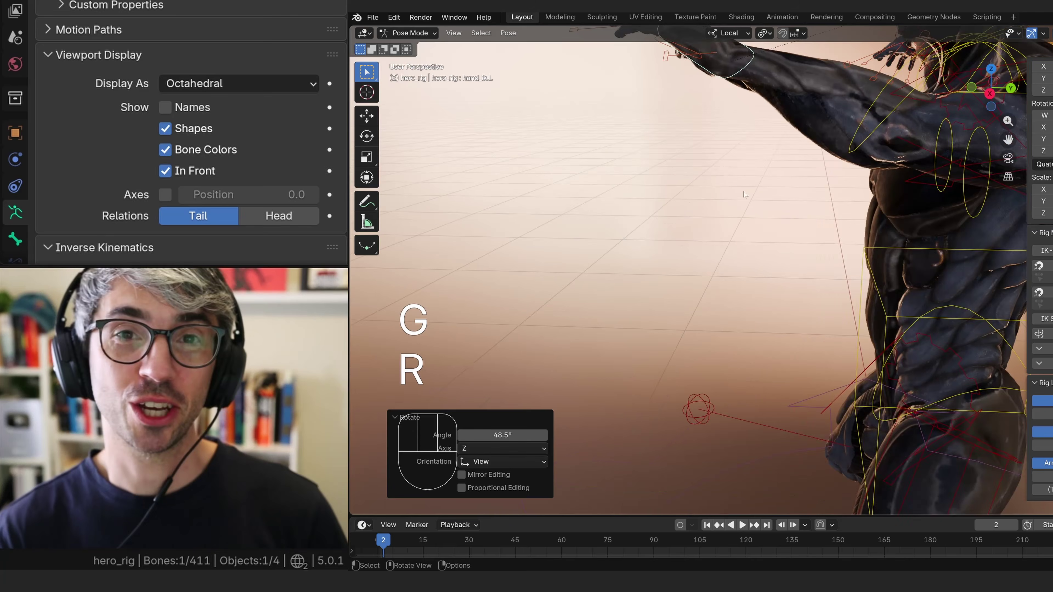
Rotate the left hand IK control by about -75.5° around its local Y axis
shift+middle_drag(778, 227, 771, 286)
middle_drag(773, 249, 913, 260)
key(r)
key(y)
click(767, 289)
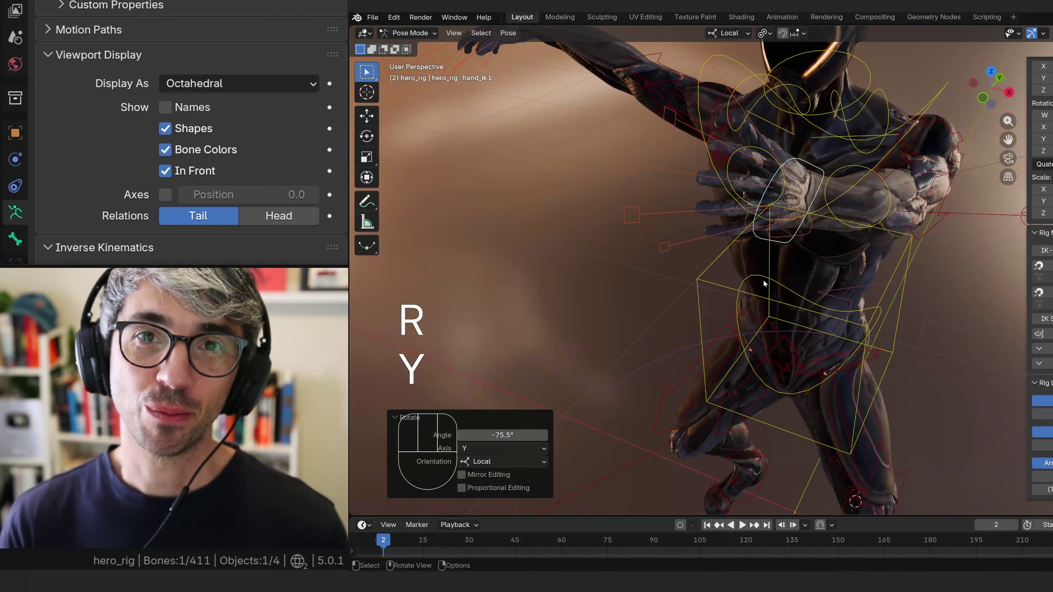
middle_drag(764, 284, 783, 286)
click(728, 251)
shift+click(718, 209)
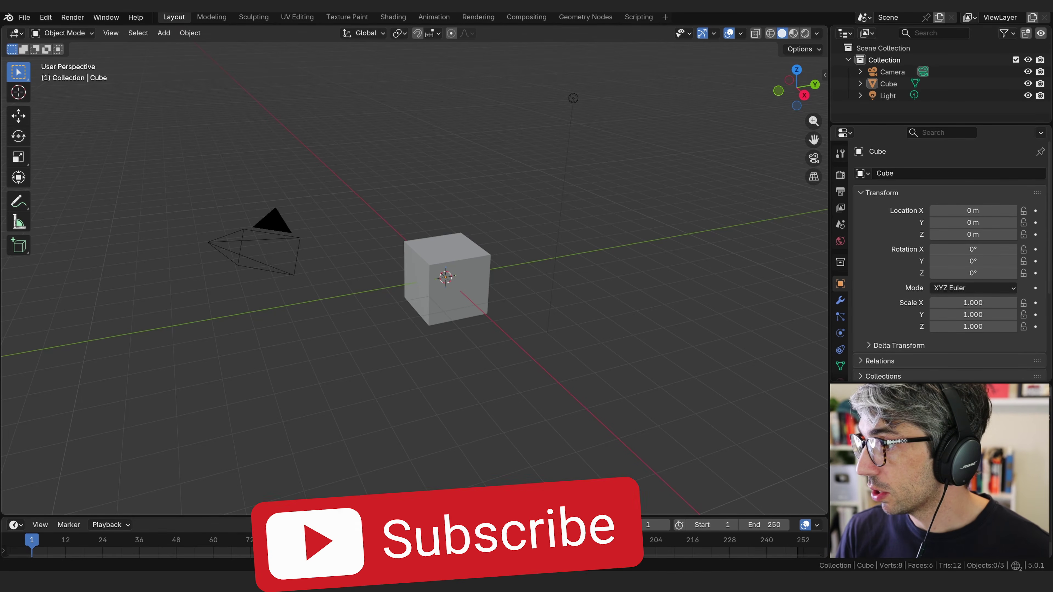
Switch to the Mixamo website and examine the character library and the black-suited character's 3D preview
drag(1052, 136, 555, 20)
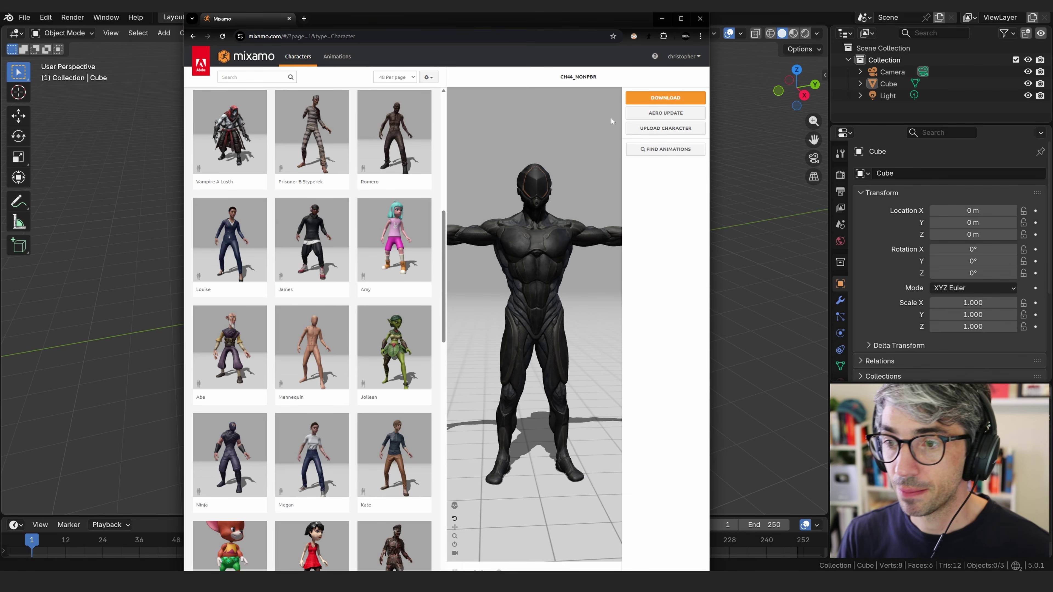
drag(560, 224, 547, 255)
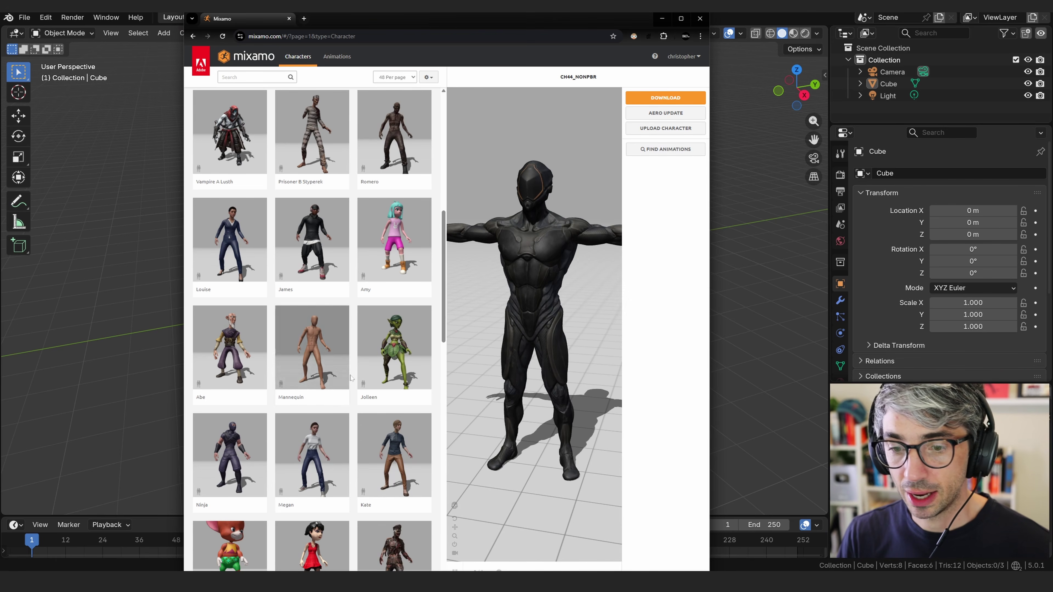
scroll(351, 378, down, 6)
scroll(352, 378, down, 9)
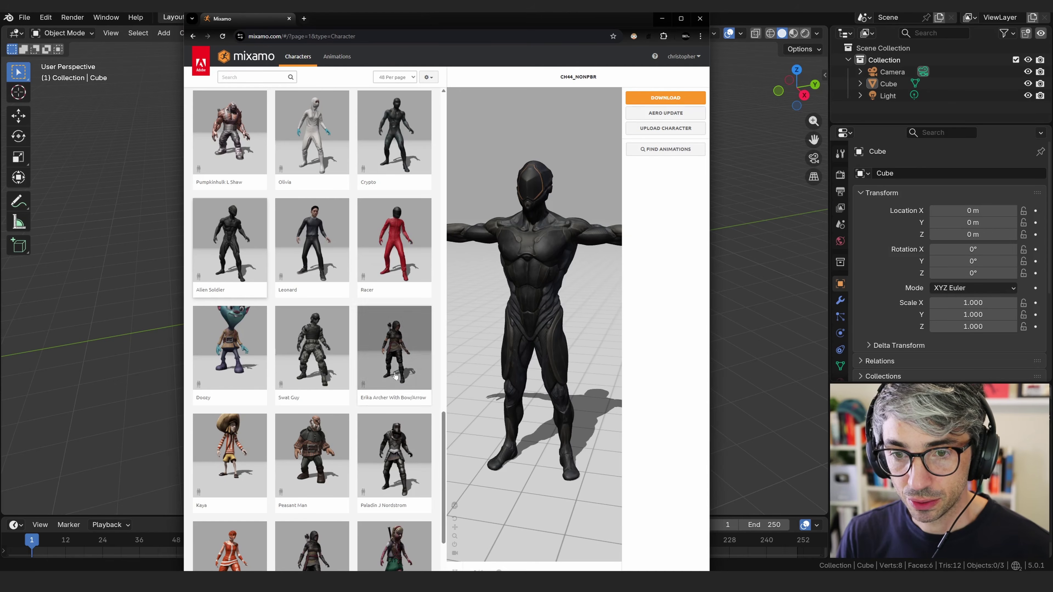
drag(518, 256, 561, 259)
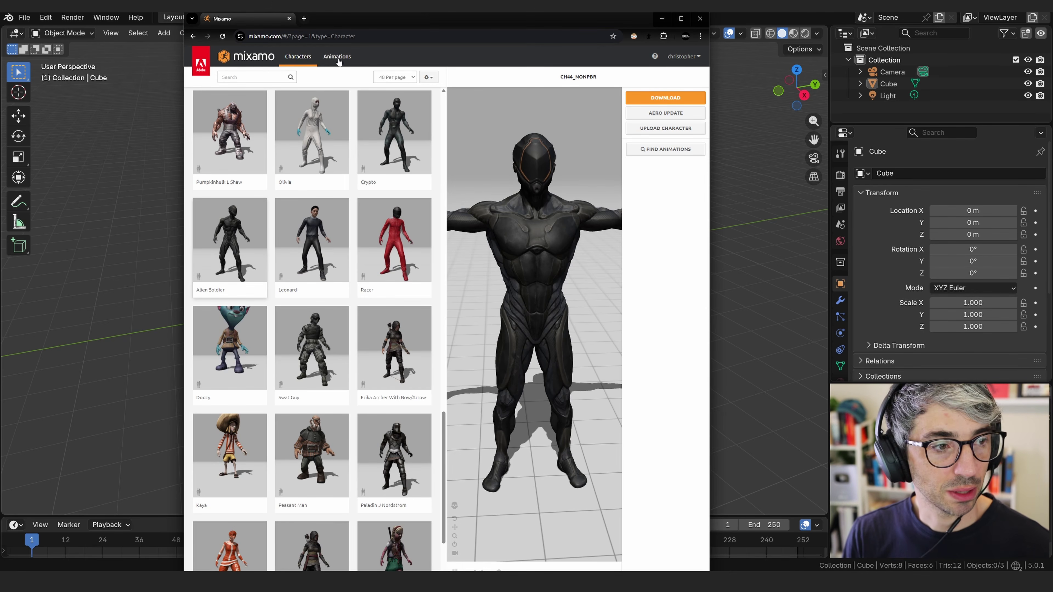
drag(547, 300, 591, 221)
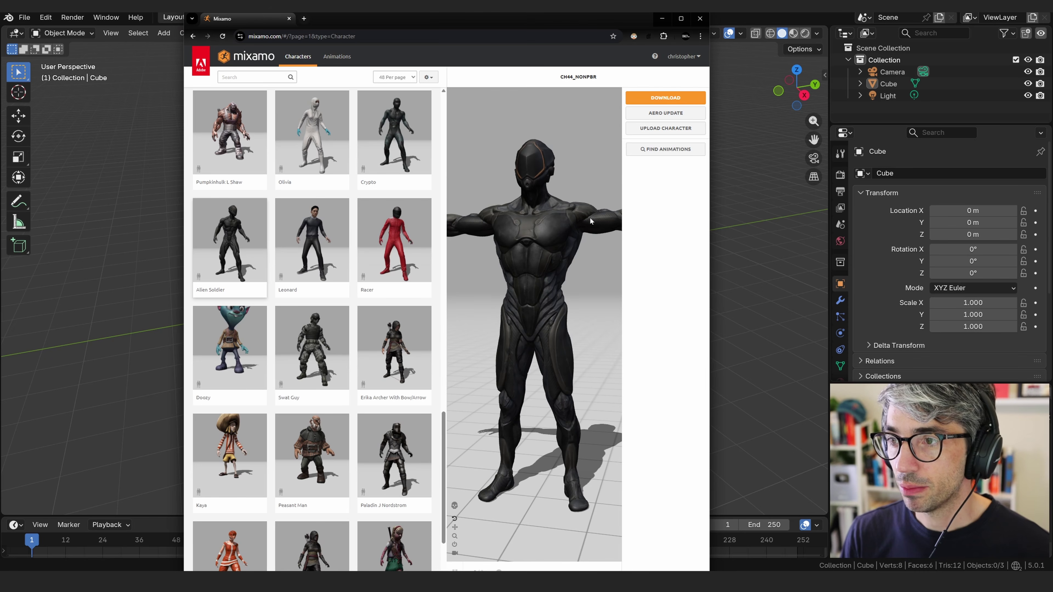
Download the character from Mixamo in FBX Binary format with the T-pose option
click(652, 97)
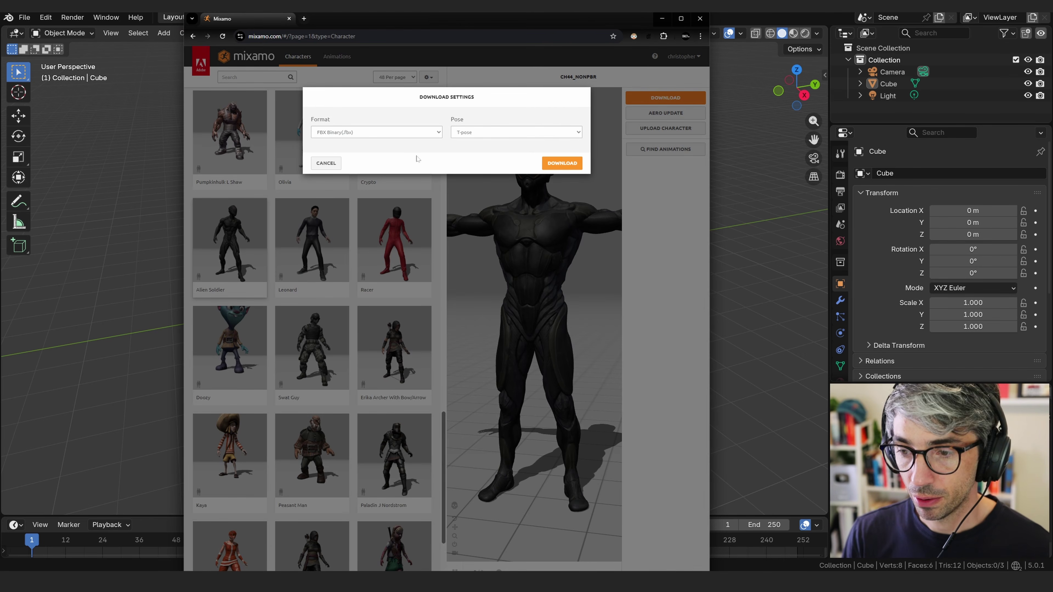
click(478, 133)
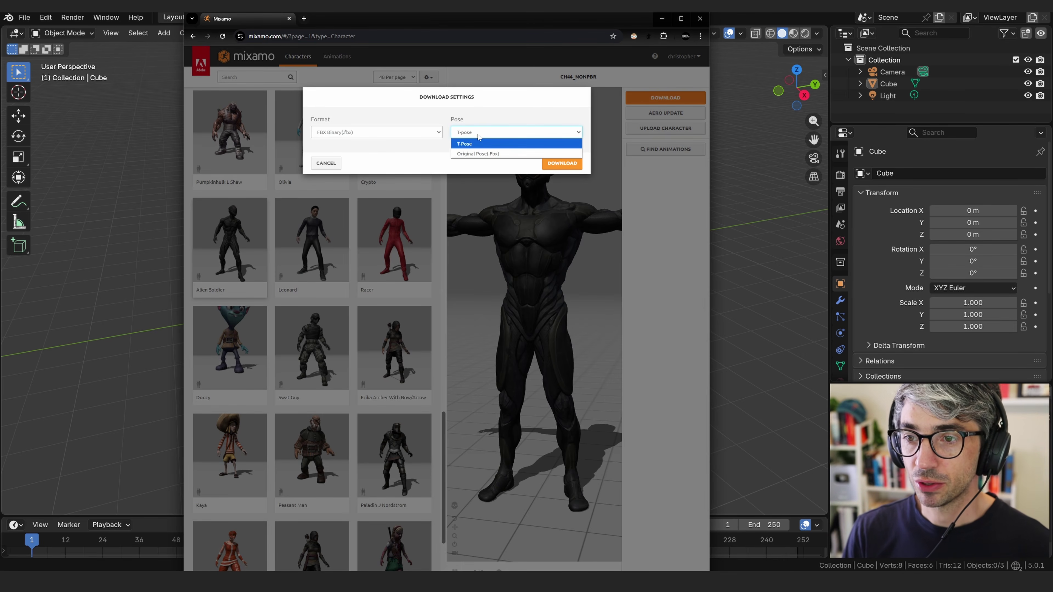
click(478, 134)
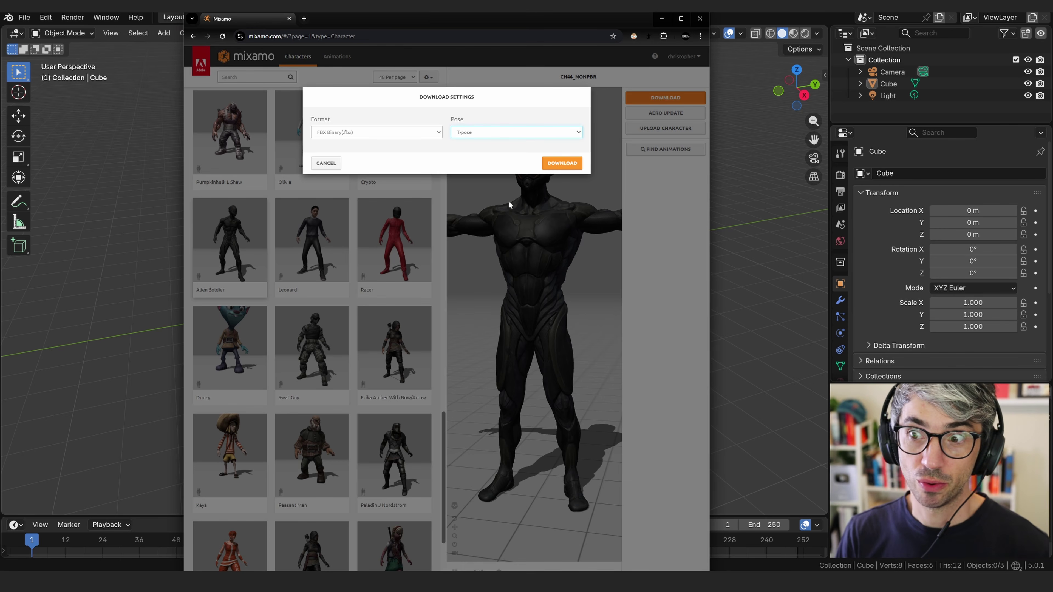
click(550, 164)
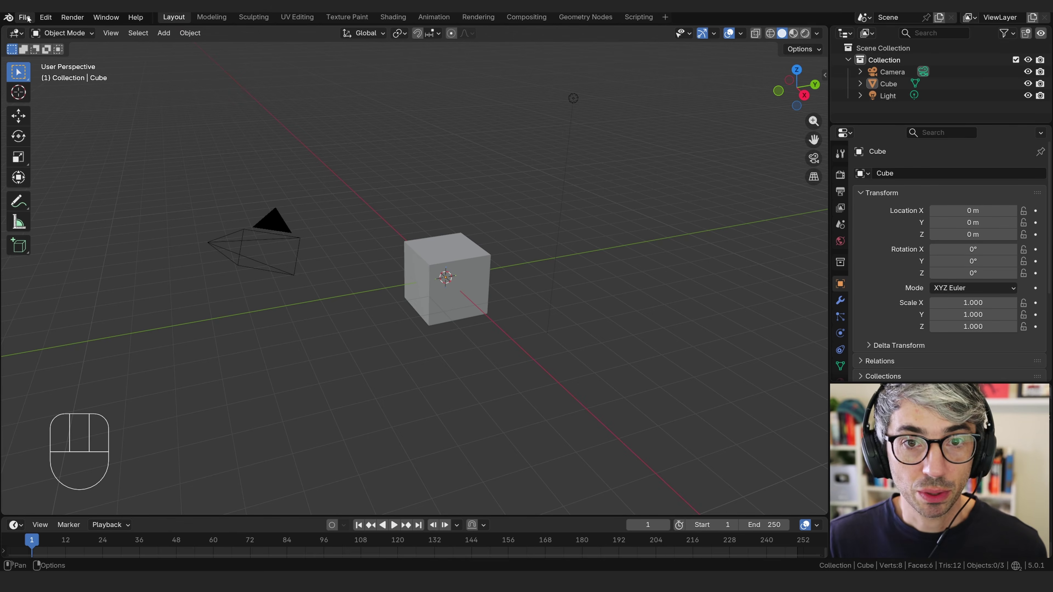
Import the downloaded character FBX into Blender at scale 1.000
click(25, 17)
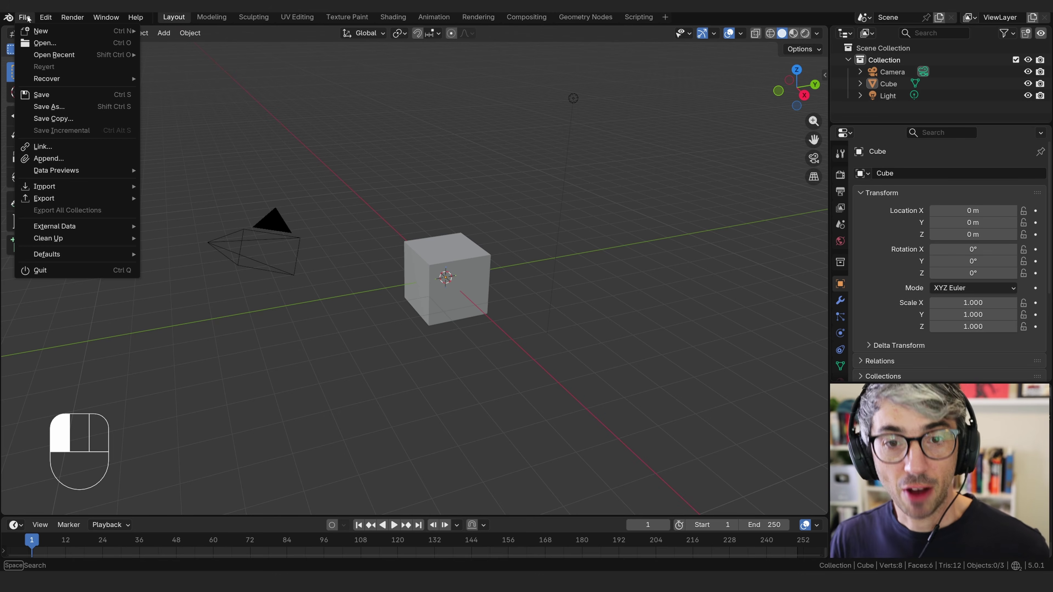
mouse_move(76, 186)
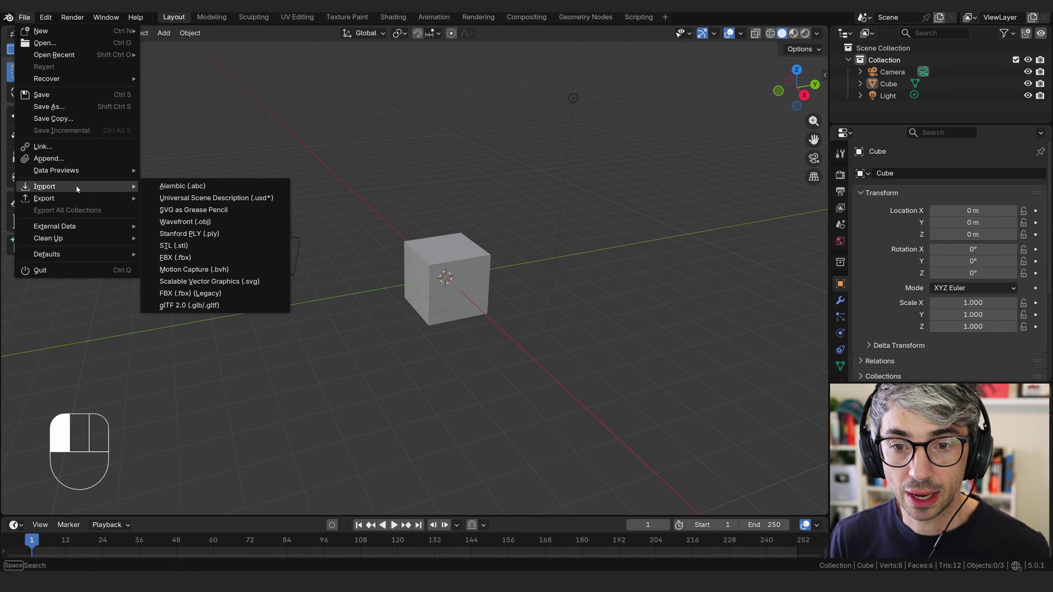
click(197, 257)
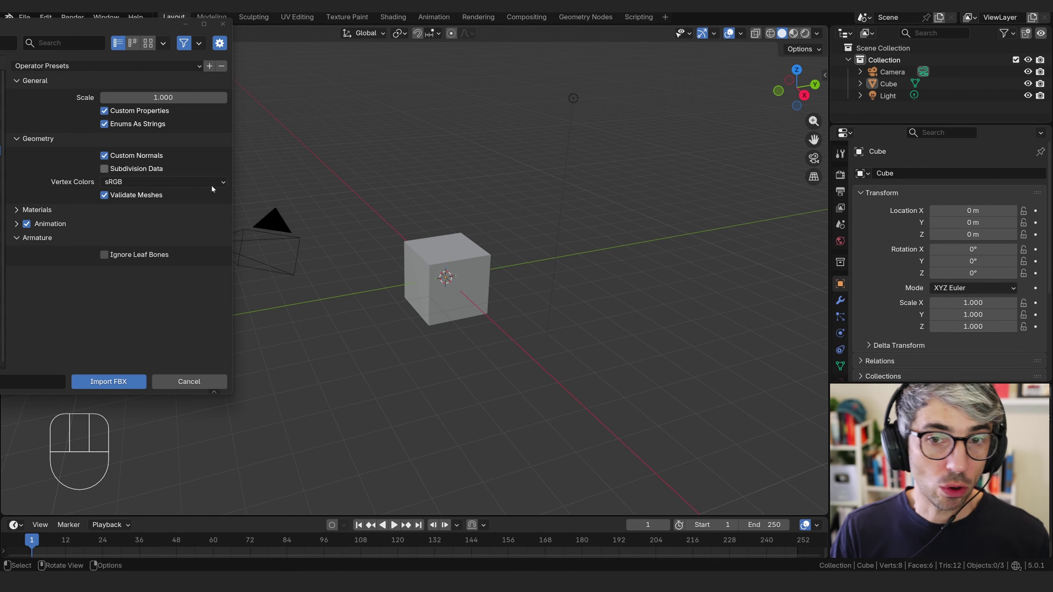
click(117, 385)
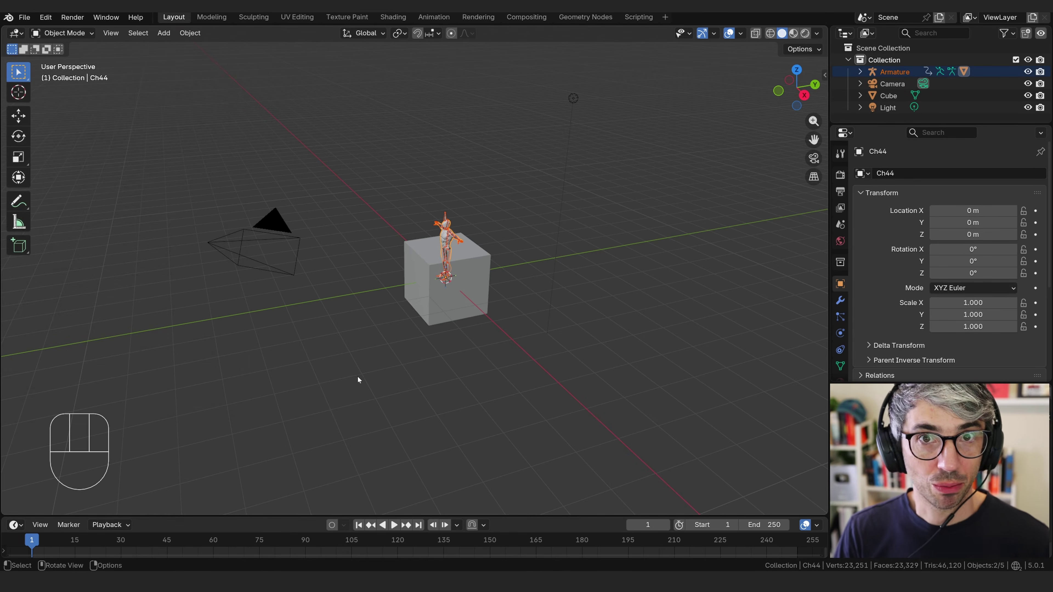
Move the default cube about 1.45 m along X away from the character and shift it vertically
scroll(489, 283, up, 5)
middle_drag(443, 262, 590, 350)
click(548, 282)
key(g)
key(y)
key(x)
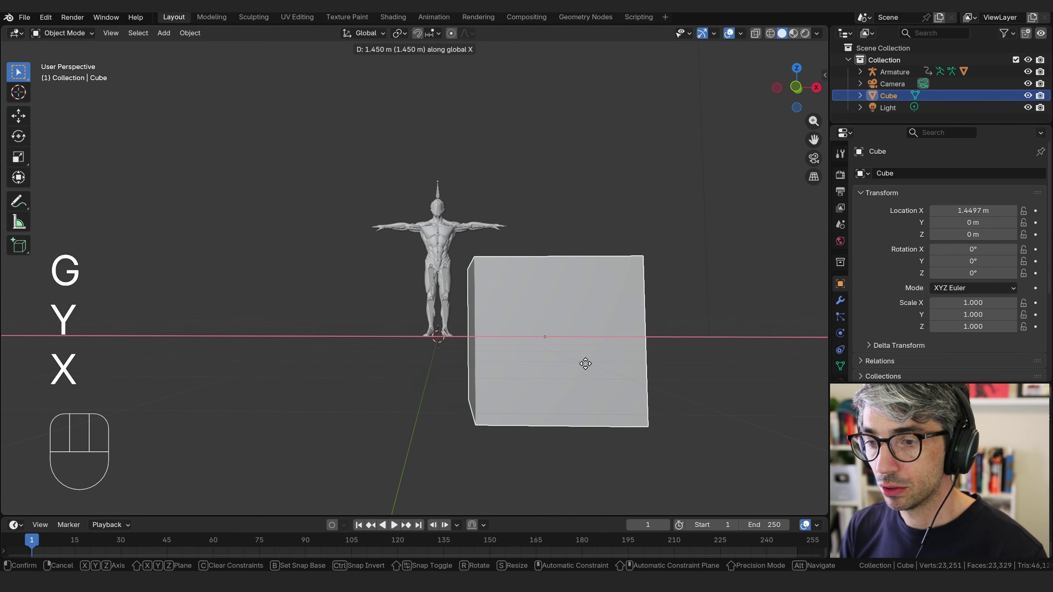
click(586, 364)
key(g)
key(z)
click(604, 294)
Reposition the cube freely beside the character and adjust its height along Z again
middle_drag(554, 259, 548, 271)
scroll(550, 268, up, 2)
key(g)
click(594, 283)
middle_drag(622, 279, 561, 260)
key(g)
key(z)
click(622, 272)
Delete the default cube
key(x)
click(561, 260)
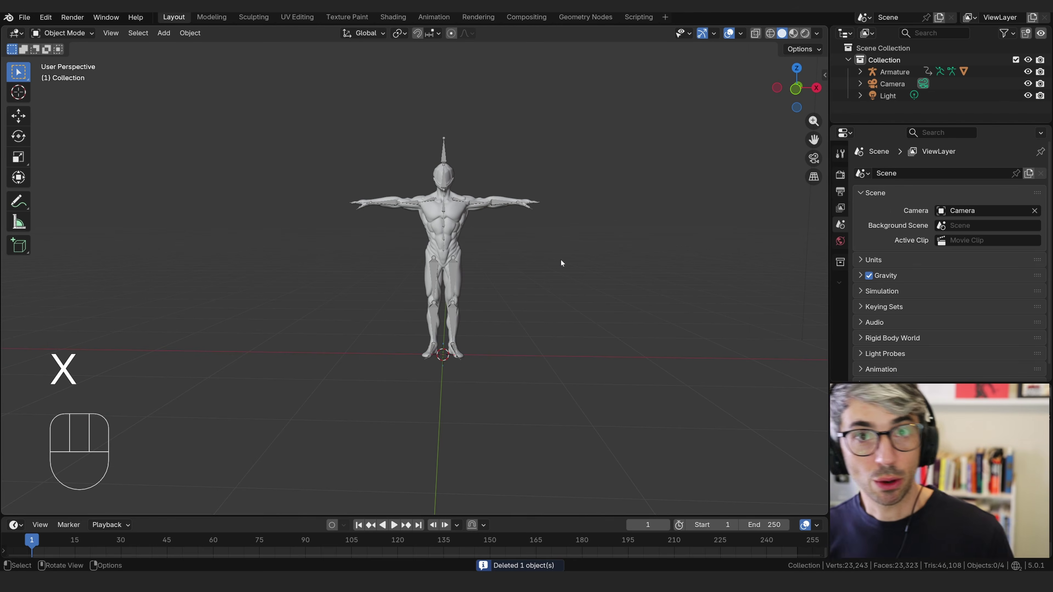
Switch the viewport to rendered shading and disable Scene World so the studio environment lights the character
scroll(514, 289, up, 3)
scroll(594, 239, down, 4)
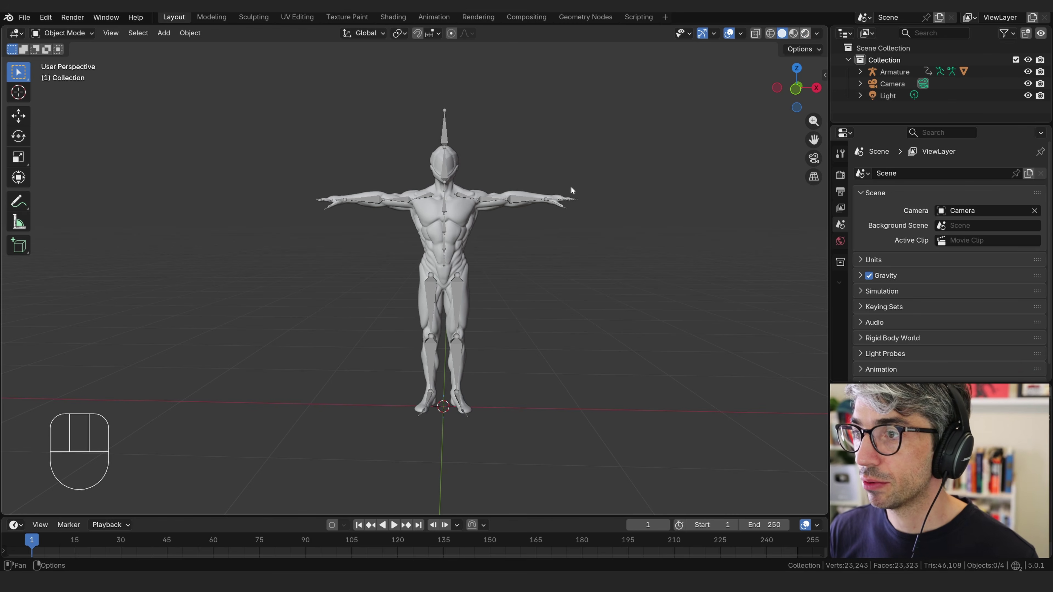
click(817, 33)
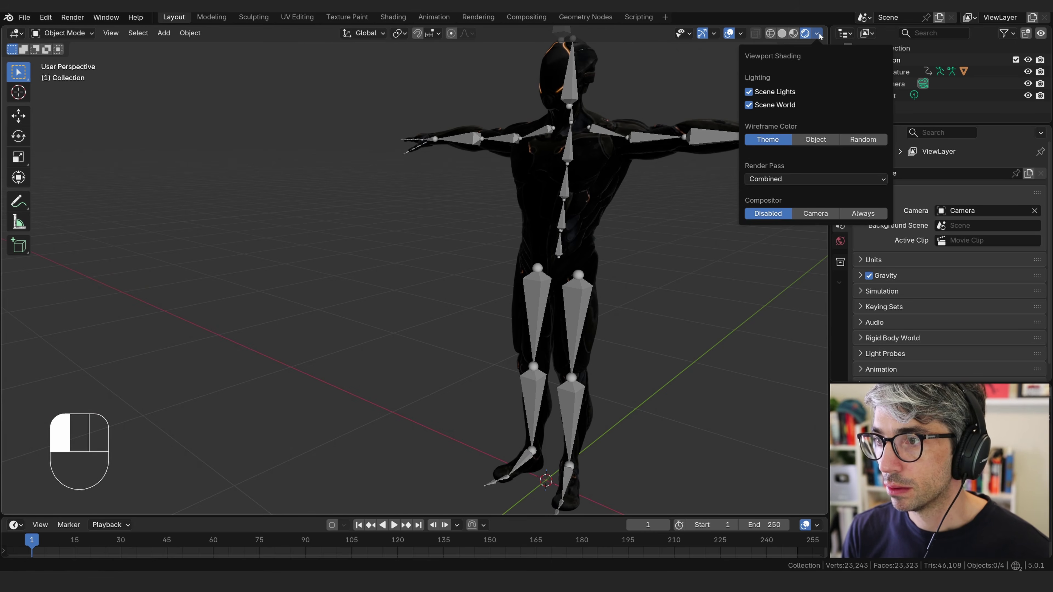
click(749, 105)
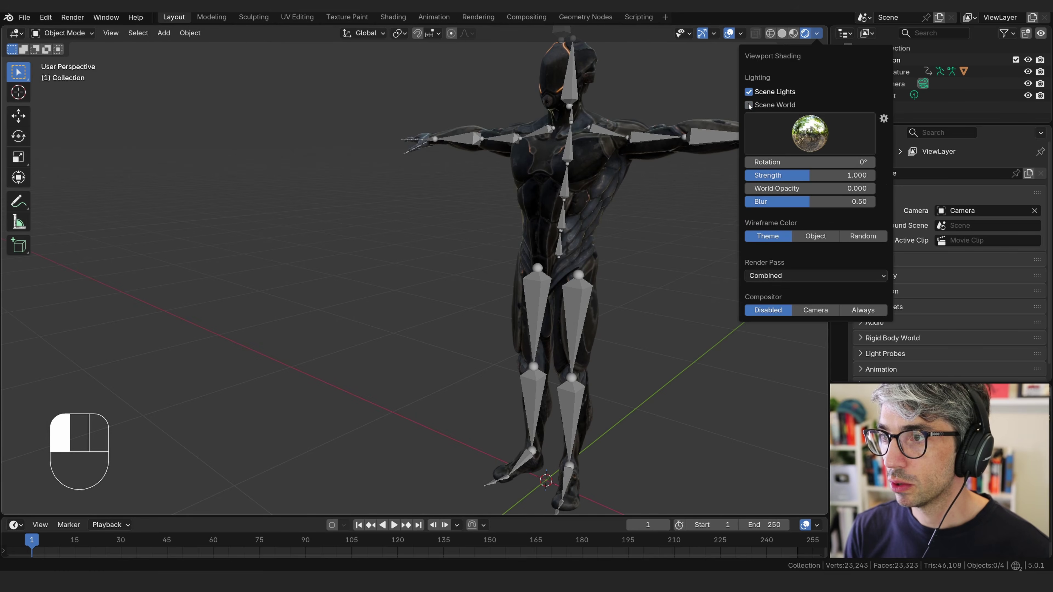
Select the character's armature and put it into Pose Mode
scroll(622, 204, down, 3)
middle_drag(603, 211, 647, 205)
scroll(647, 206, up, 3)
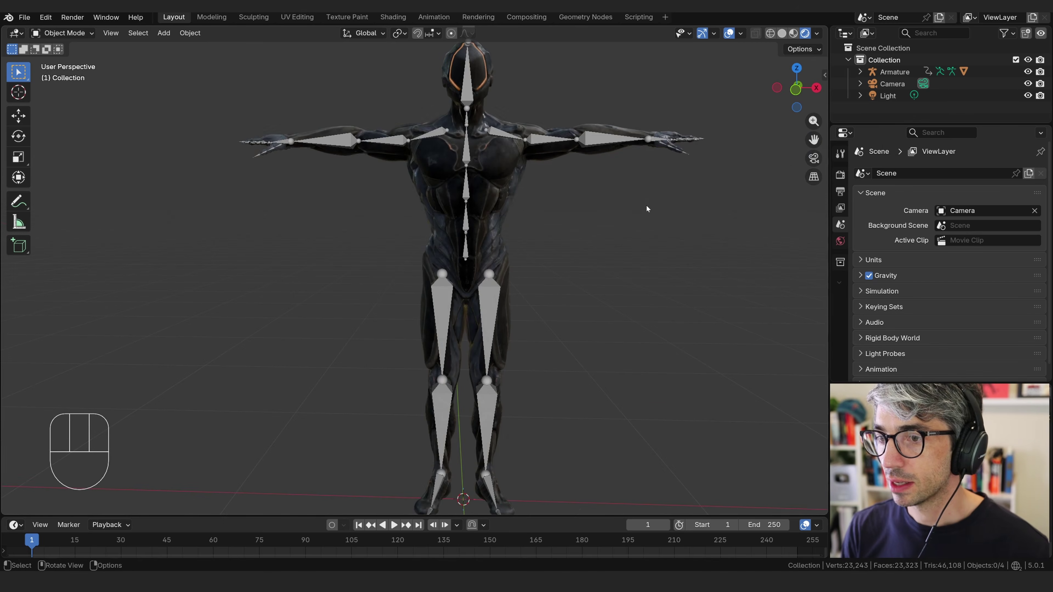
middle_drag(635, 151, 556, 188)
shift+middle_drag(660, 176, 427, 321)
middle_drag(427, 321, 624, 248)
click(608, 203)
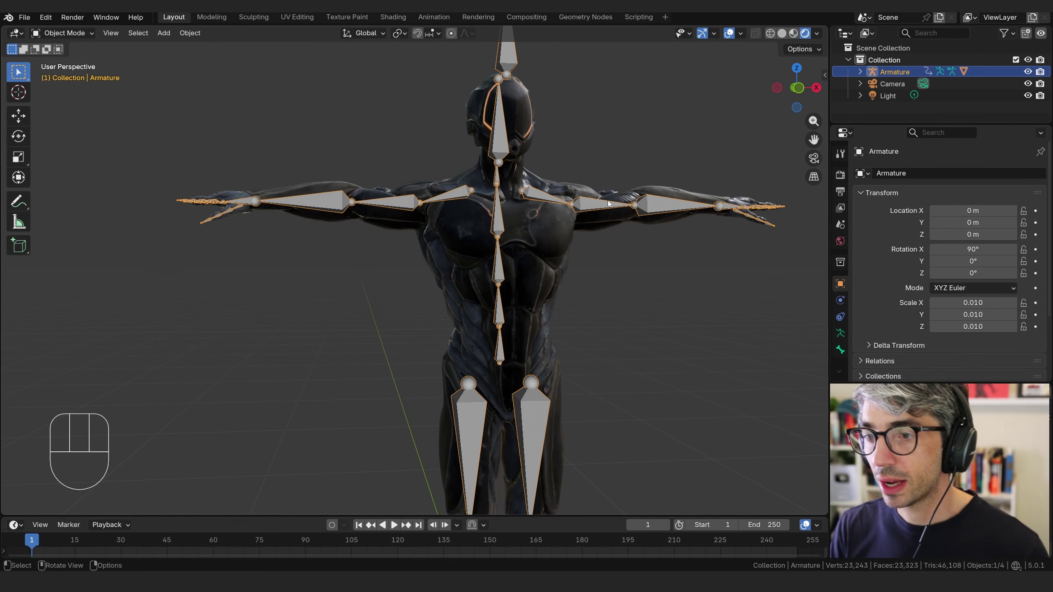
middle_drag(560, 219, 652, 231)
key(Tab)
key(Tab)
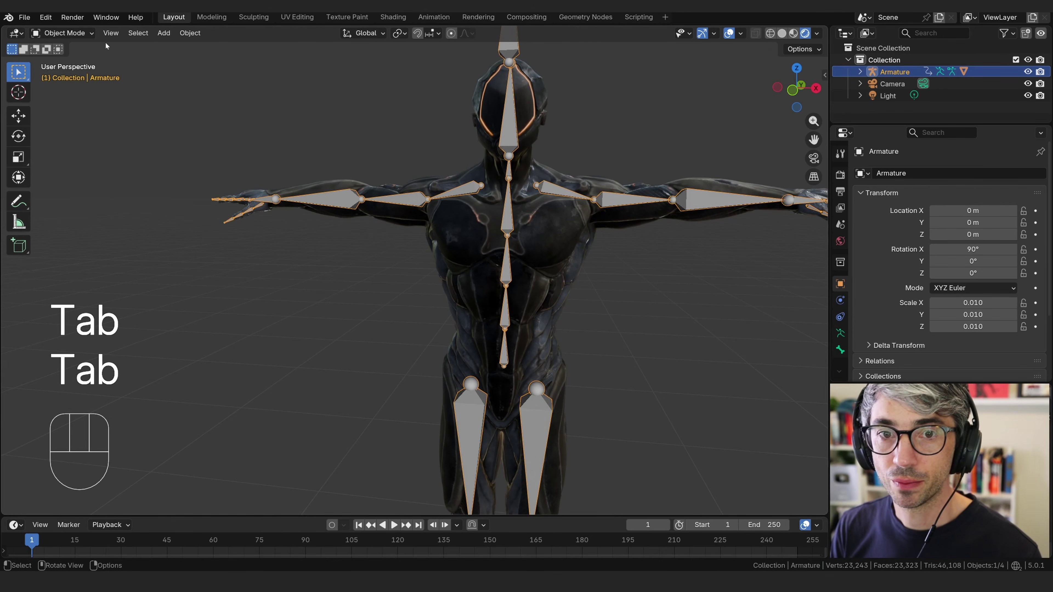
click(75, 35)
click(72, 74)
Test-rotate the left hand bone and the left forearm bone, cancelling each rotation
click(659, 210)
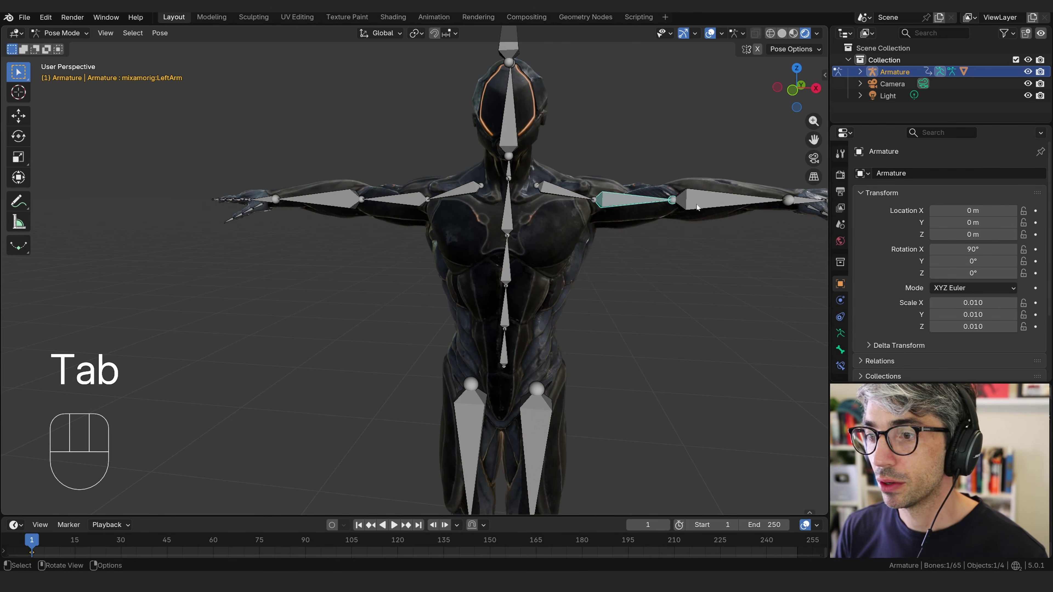
shift+middle_drag(721, 202, 574, 219)
click(647, 208)
key(r)
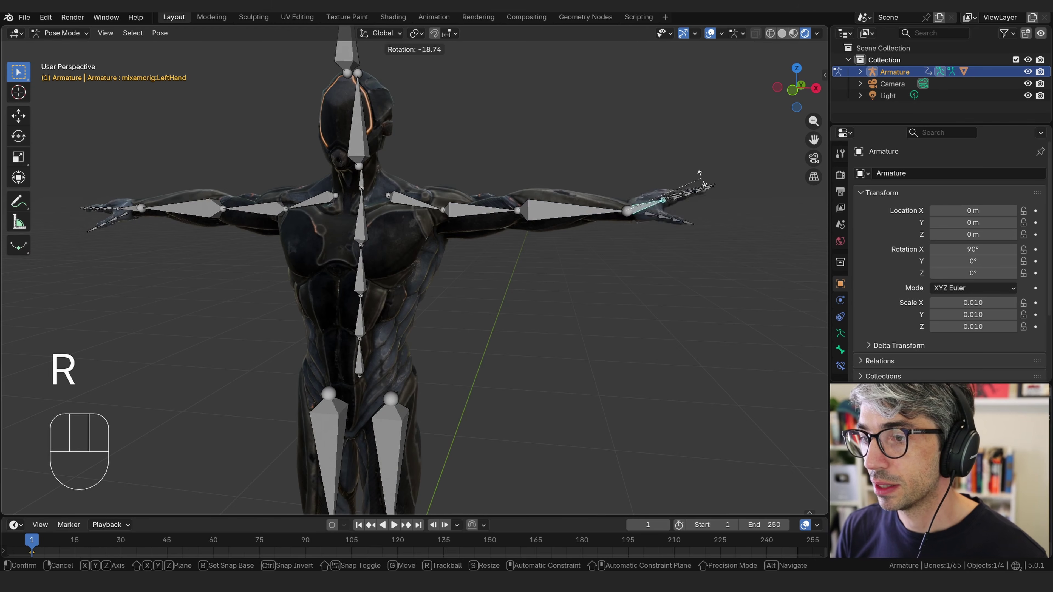
key(Escape)
click(565, 215)
key(r)
key(Escape)
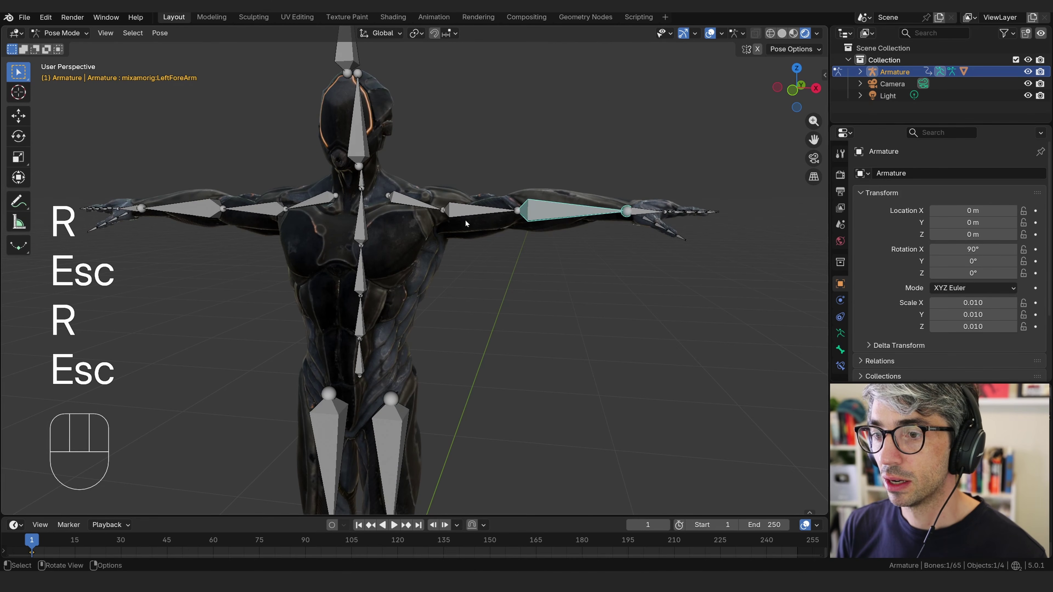
Test-rotate the left upper arm bone and bend the left forearm viewed from above, cancelling both rotations
click(474, 211)
key(r)
key(Escape)
click(565, 214)
middle_drag(589, 232, 517, 317)
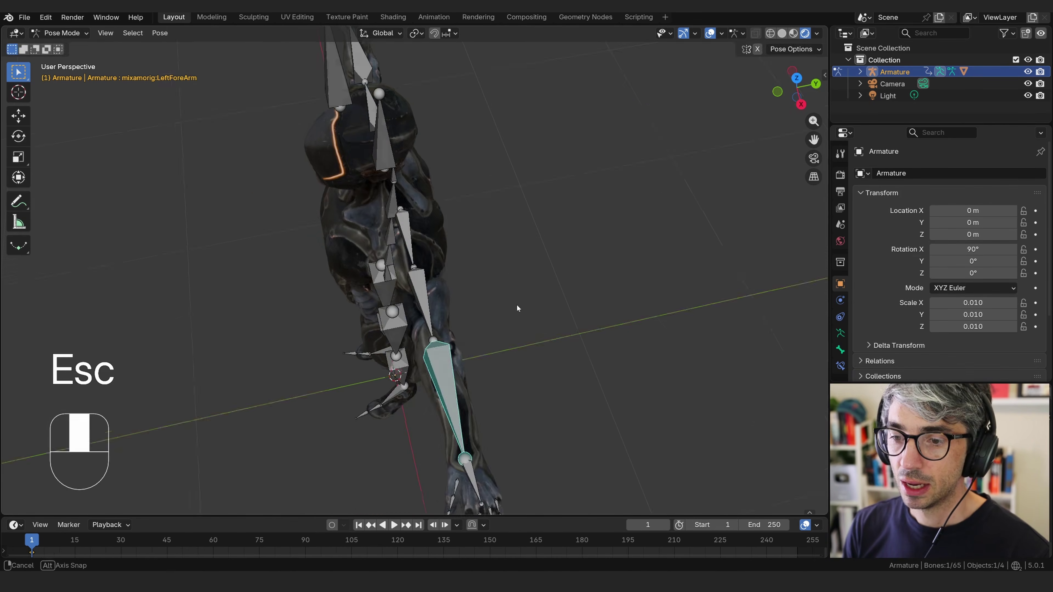
key(r)
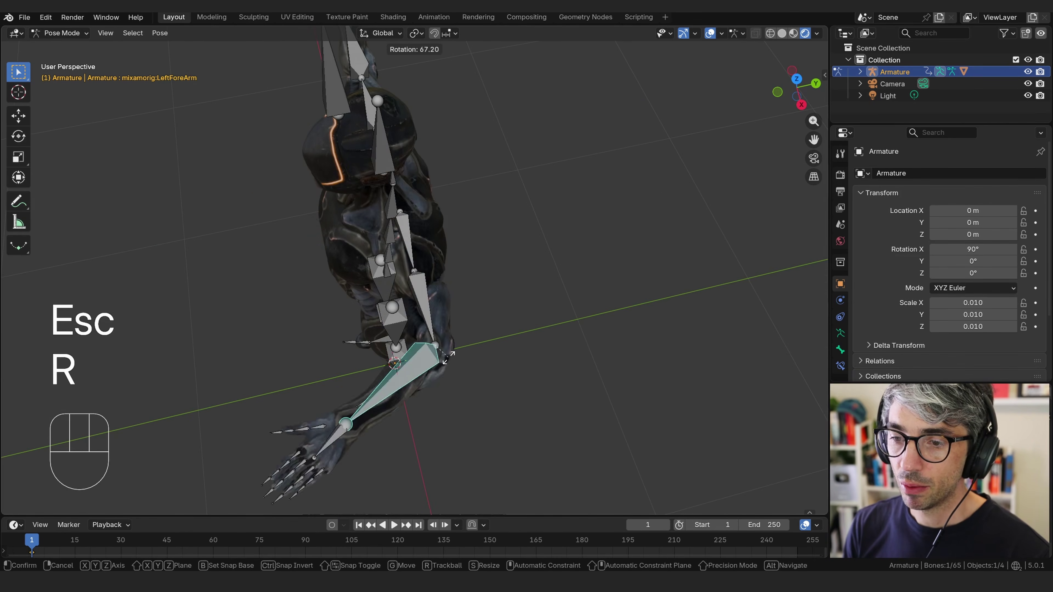
key(Escape)
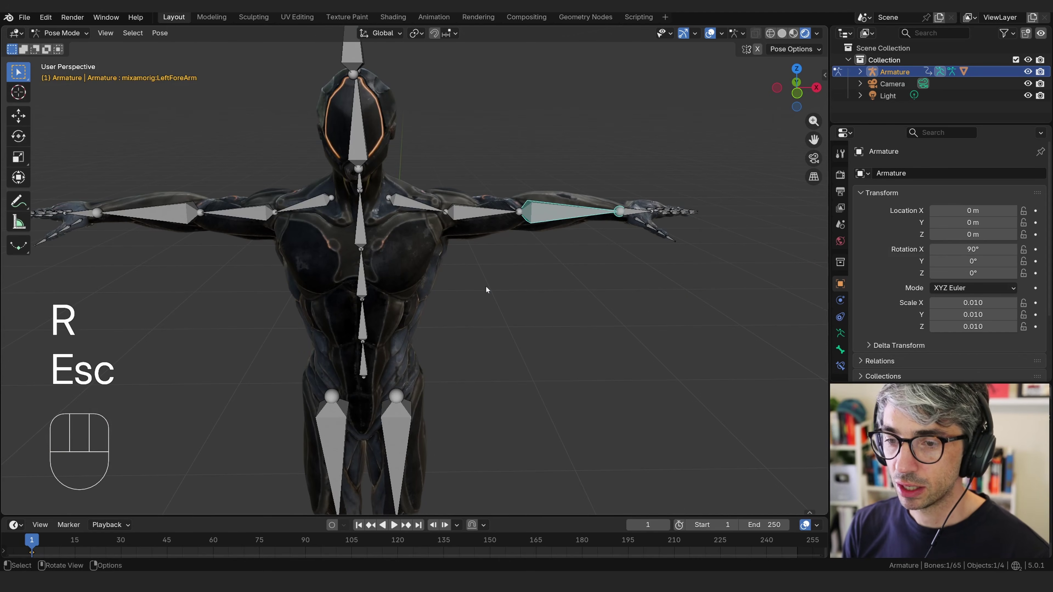
Switch the armature to Edit Mode and examine its rest pose
scroll(503, 245, down, 5)
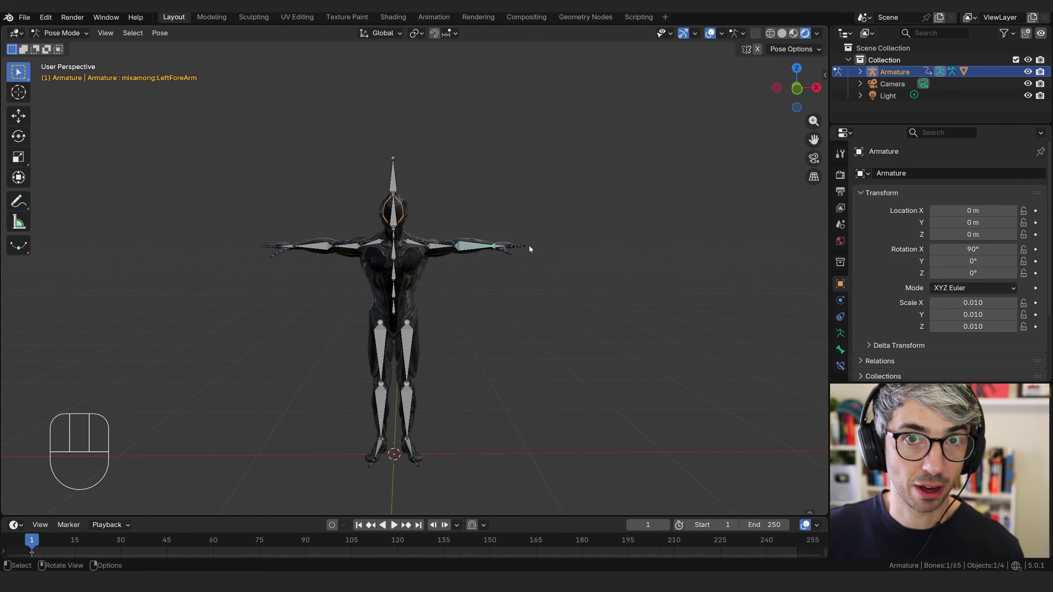
scroll(529, 248, up, 3)
shift+middle_drag(478, 257, 533, 231)
key(Tab)
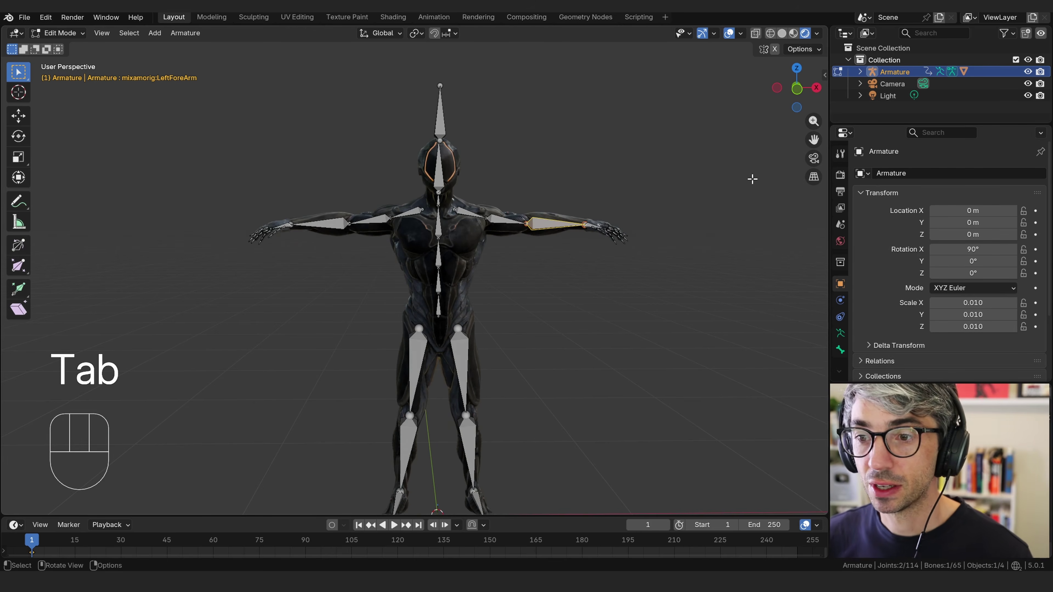
middle_drag(675, 155, 666, 163)
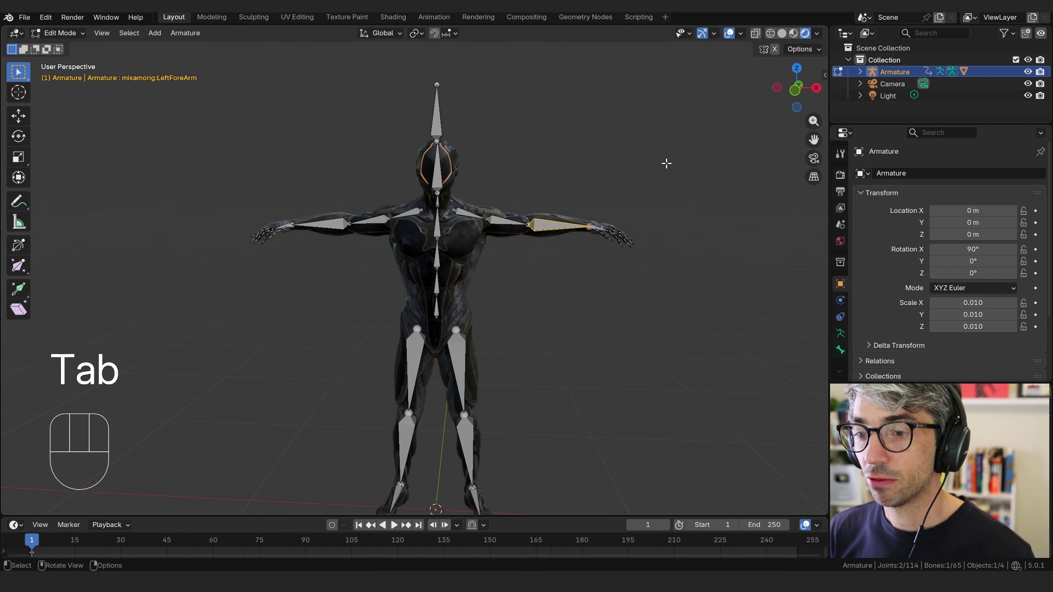
Expand the armature's hierarchy, select the Ch44 mesh and return to Object Mode
click(860, 72)
scroll(908, 93, down, 2)
click(908, 93)
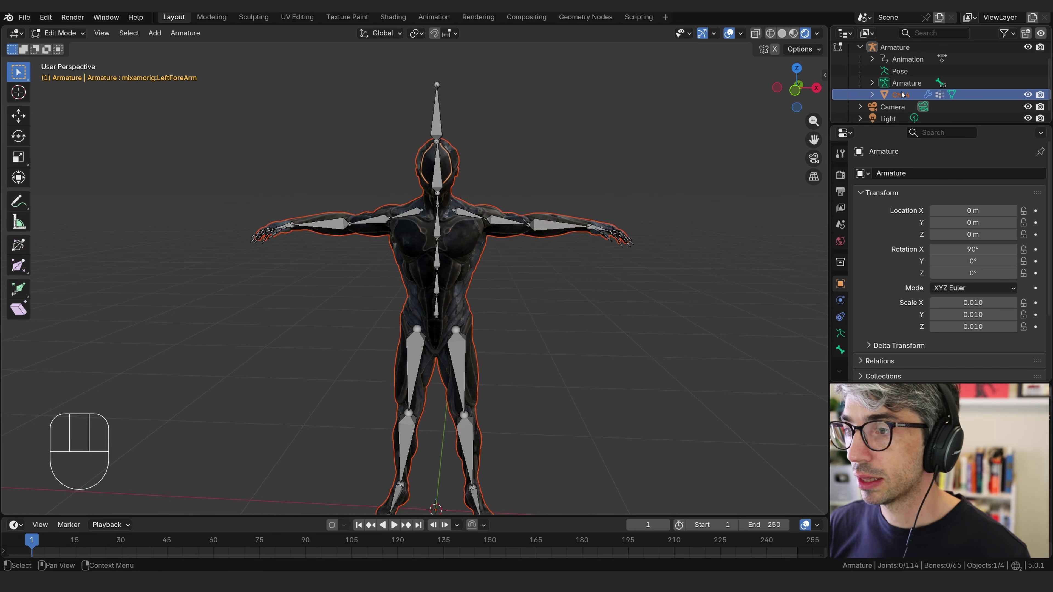
click(56, 34)
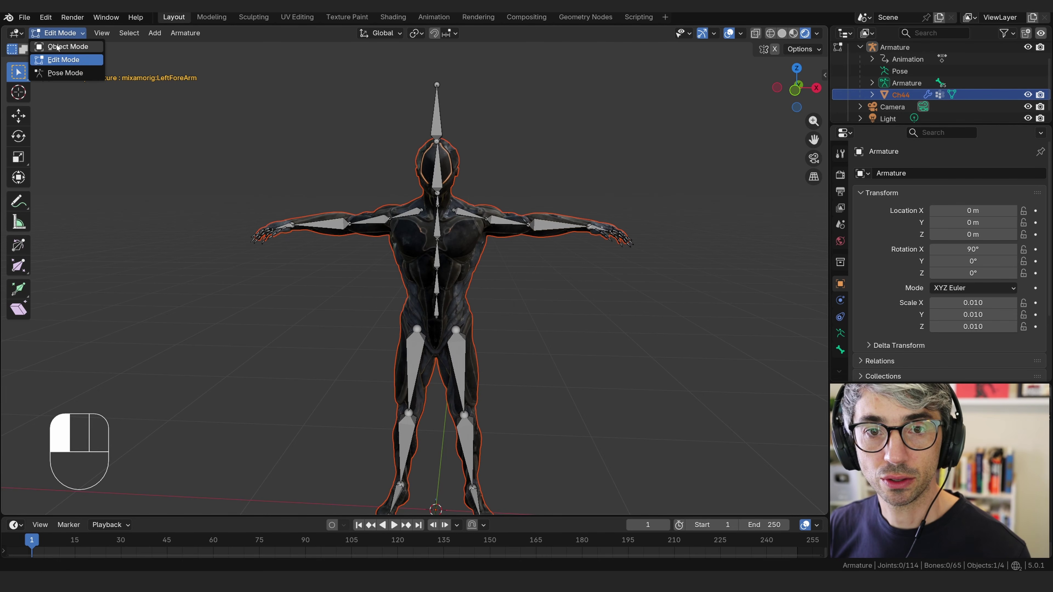
click(57, 48)
click(535, 224)
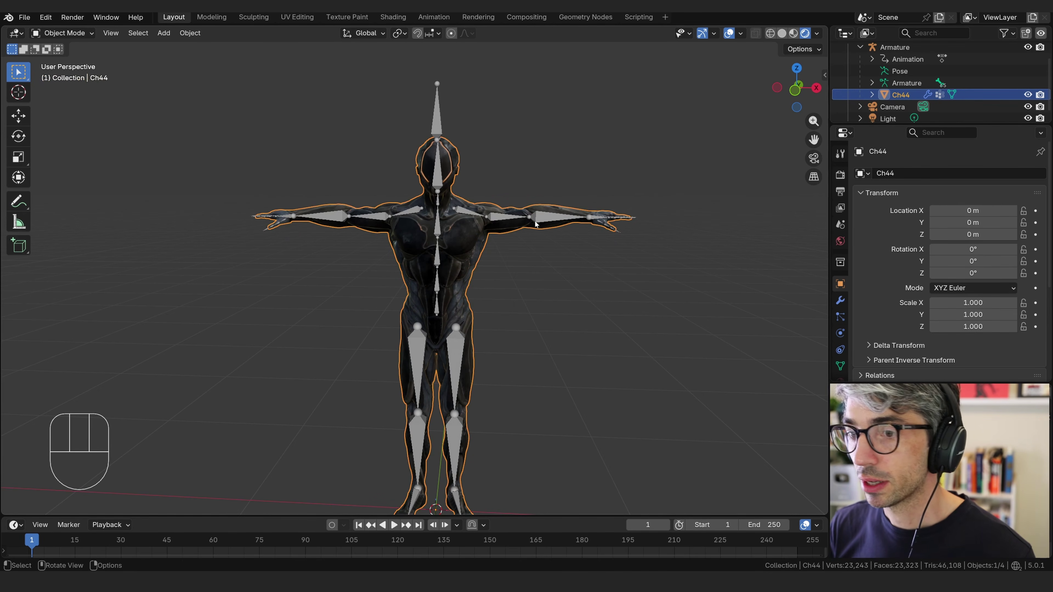
Try clearing the Ch44 mesh's parent without keeping its transform, and undo it
key(alt+p)
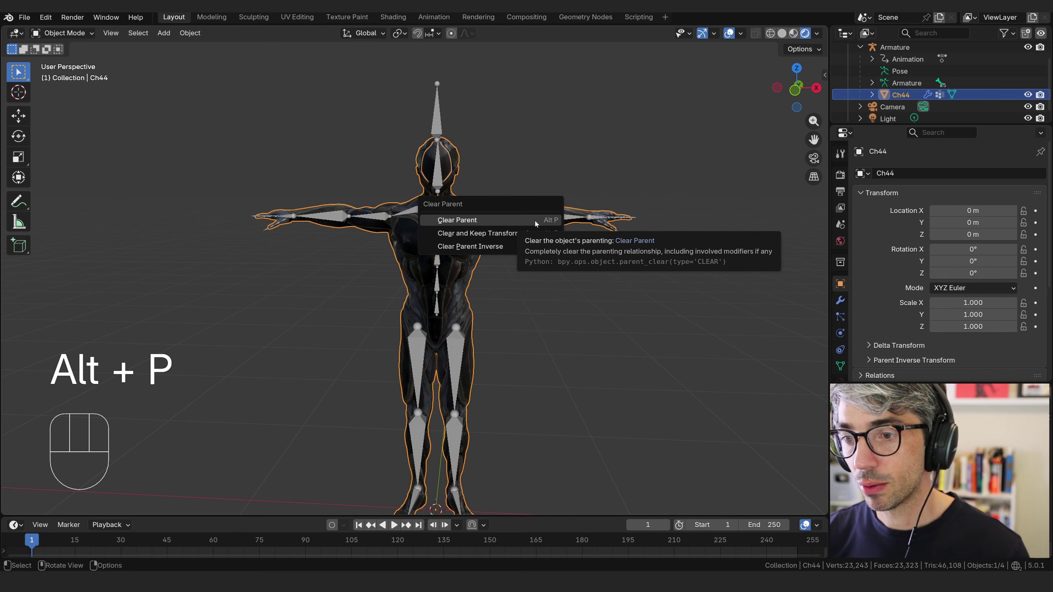
click(535, 223)
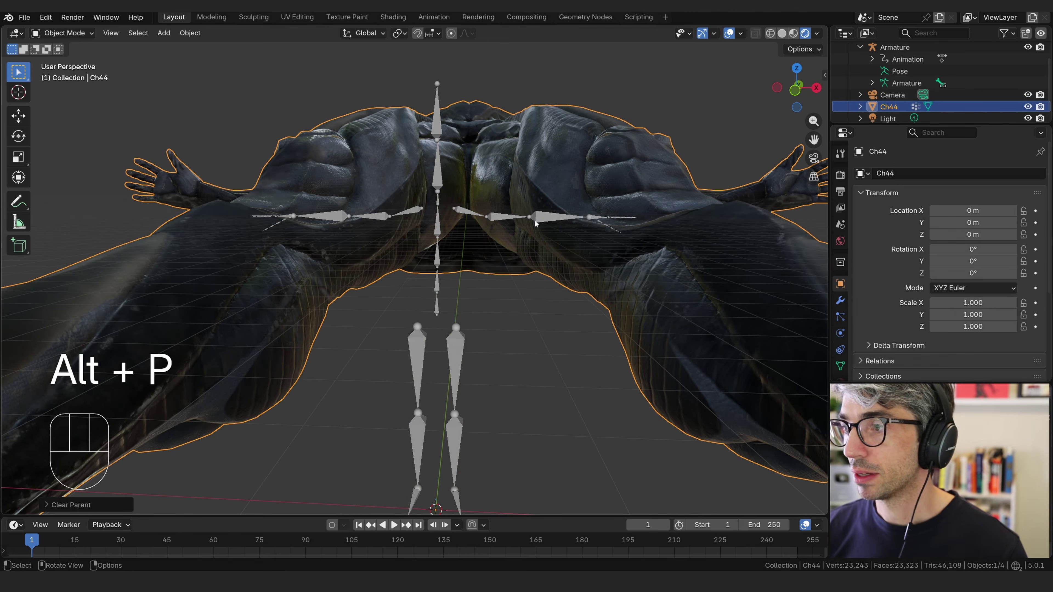
key(ctrl+z)
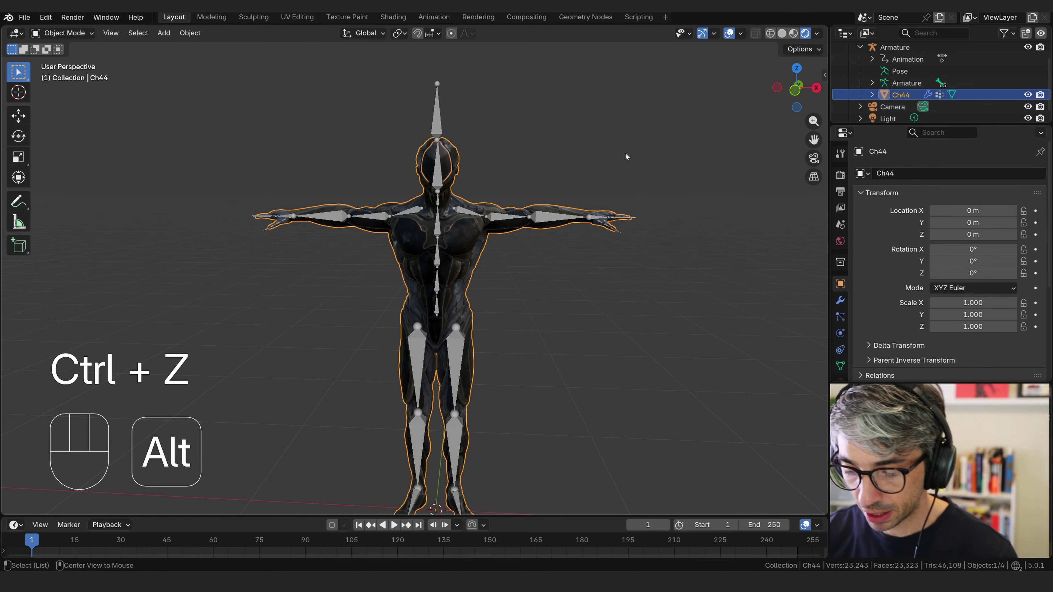
Clear the Ch44 mesh's parent while keeping its transformation
key(alt+p)
key(Down)
key(Return)
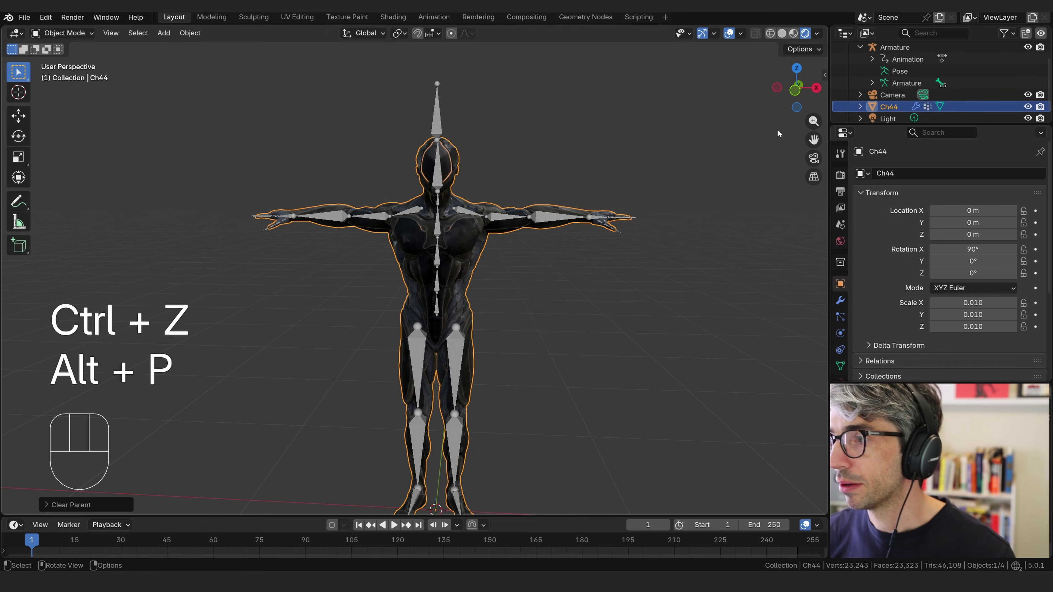
Select the imported Mixamo armature and delete it from the scene
click(893, 107)
middle_drag(496, 148, 507, 148)
click(441, 123)
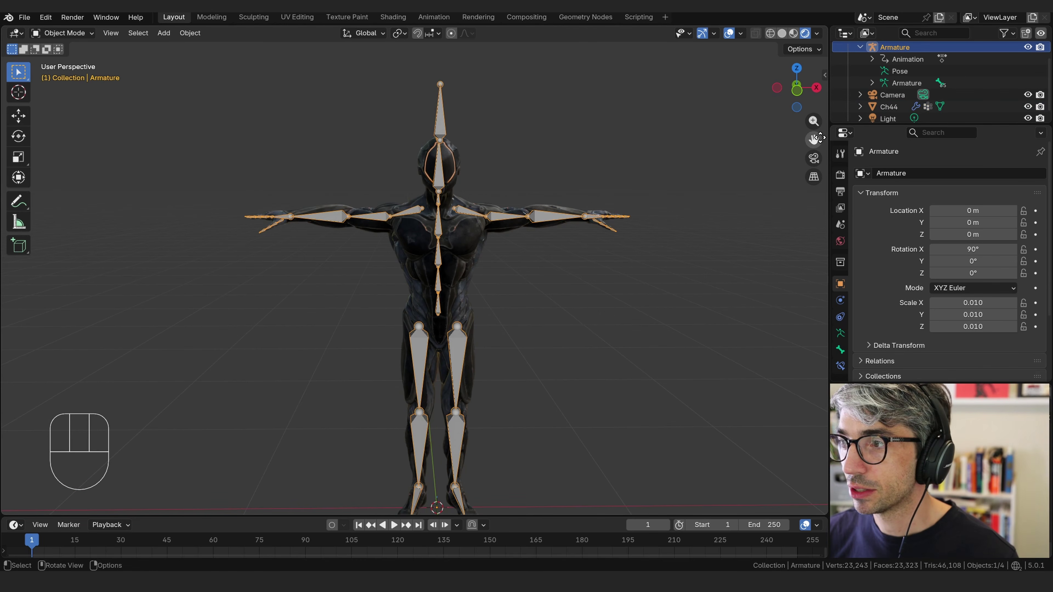
key(x)
click(594, 105)
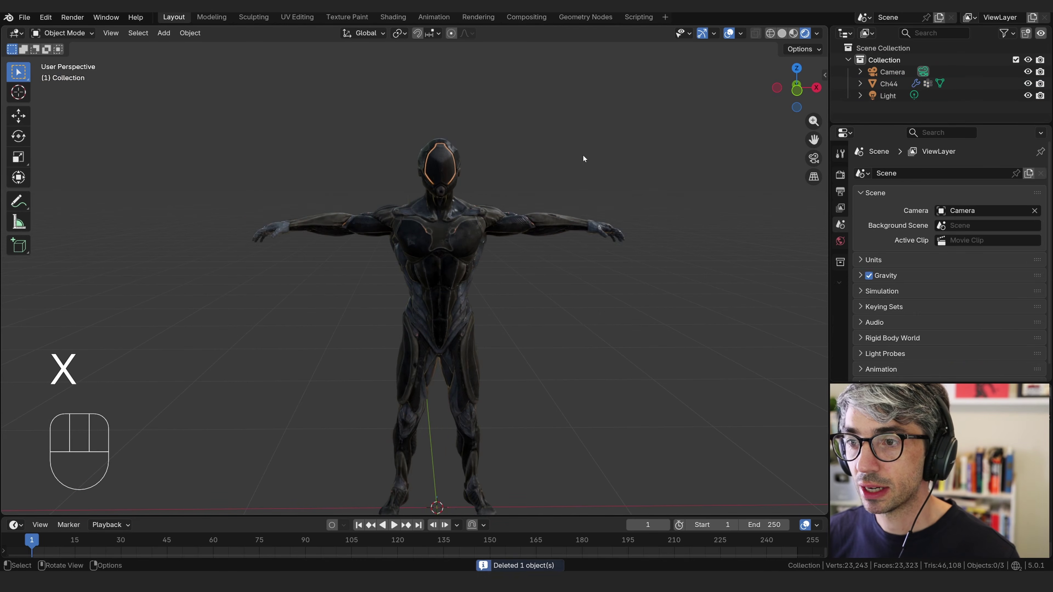
Select the Ch44 mesh and remove its Armature modifier
click(504, 226)
shift+middle_drag(570, 242, 570, 159)
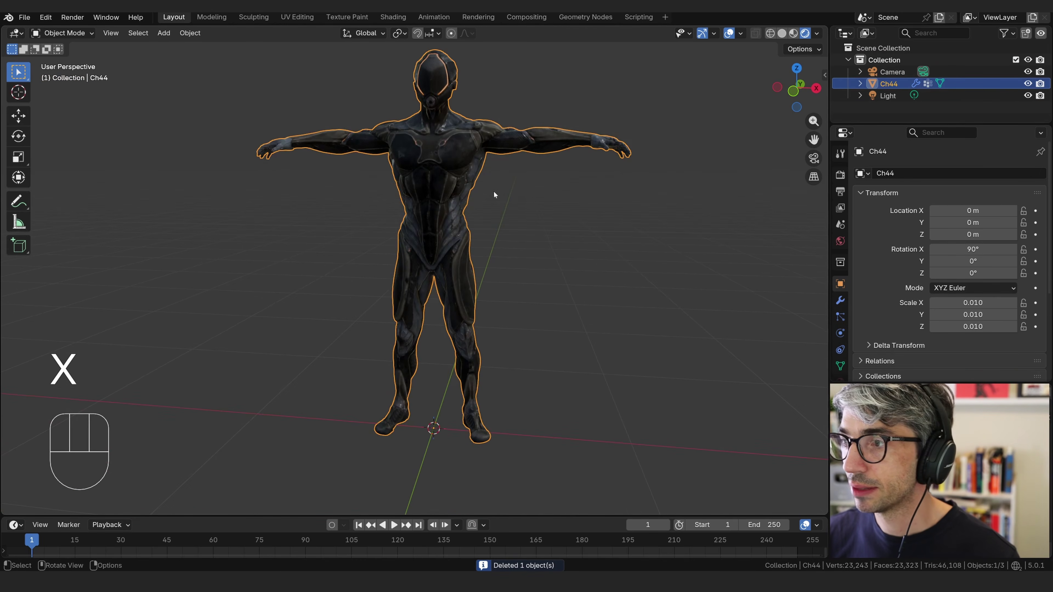
click(841, 300)
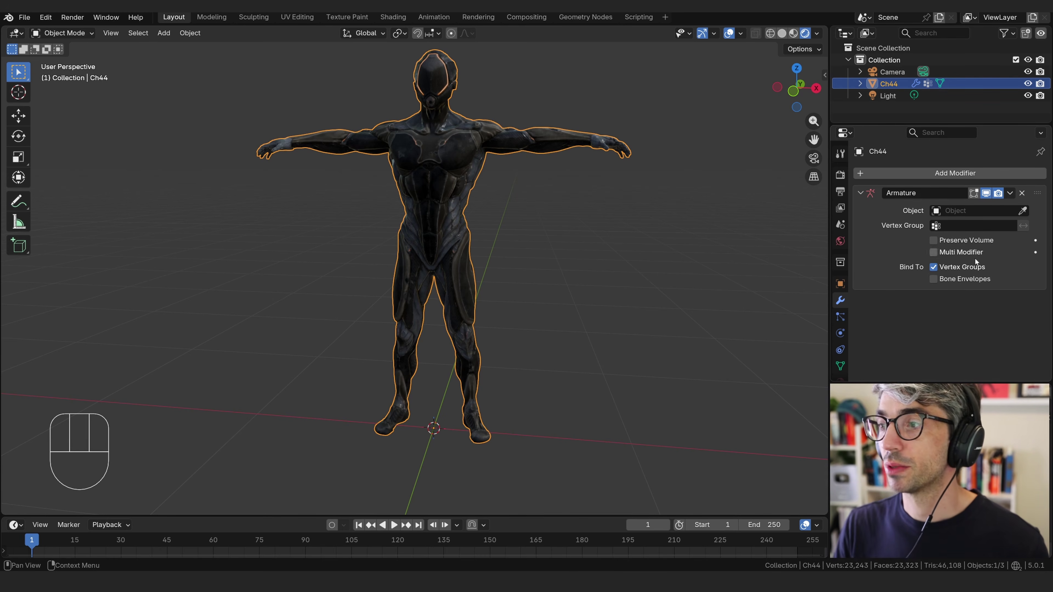
click(1022, 194)
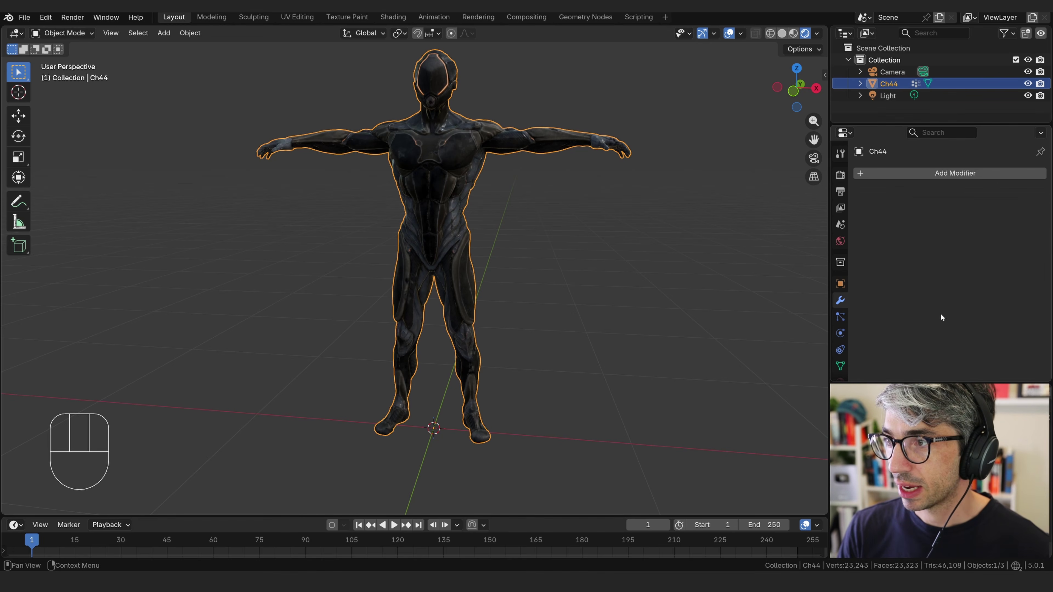
Review the Ch44 mesh's mixamorig vertex groups and delete all of them
click(841, 366)
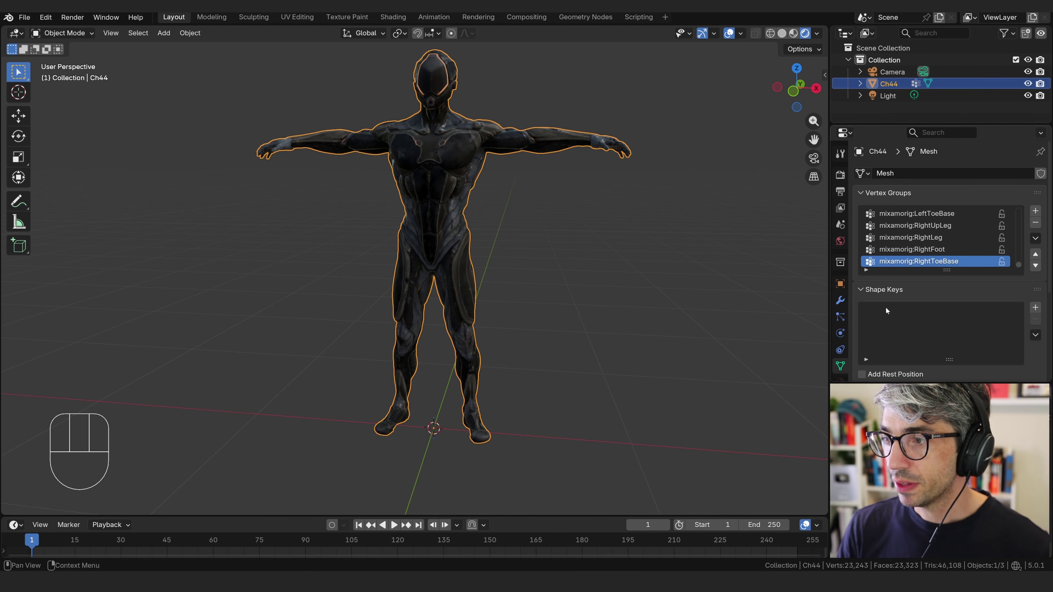
scroll(944, 230, up, 7)
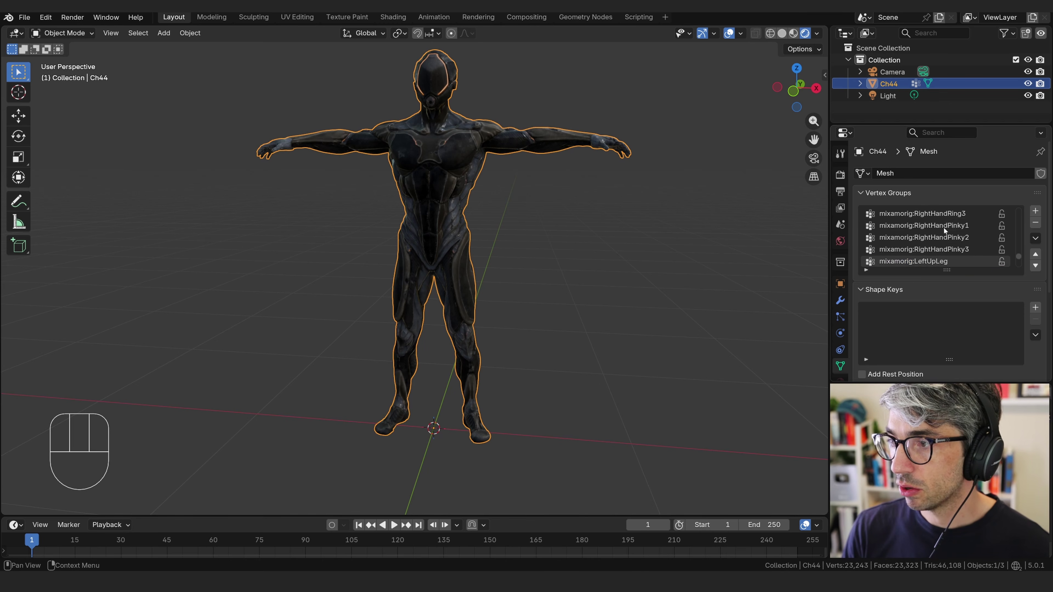
scroll(943, 228, up, 10)
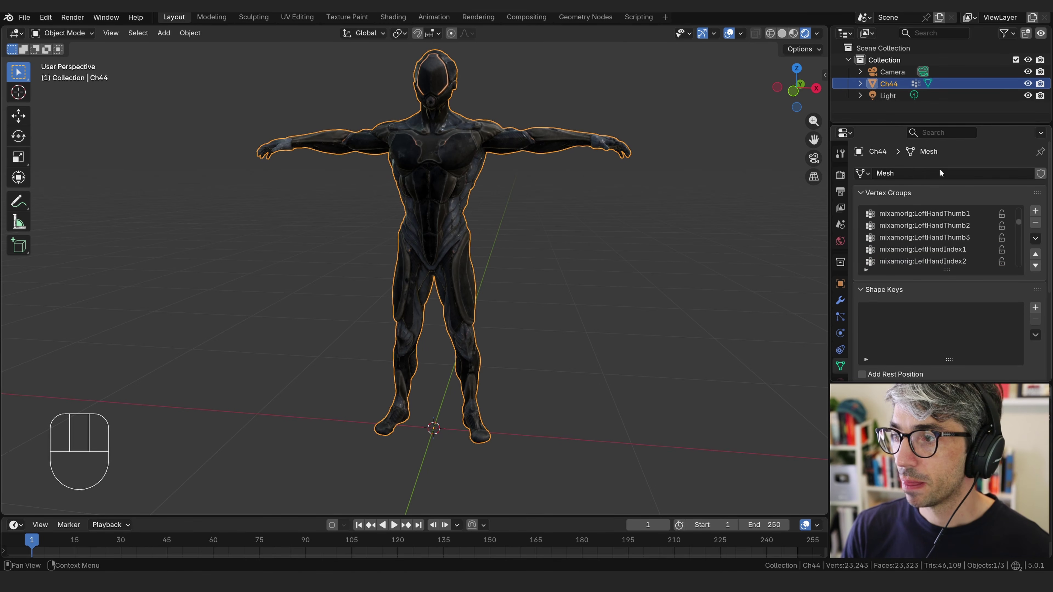
click(1035, 240)
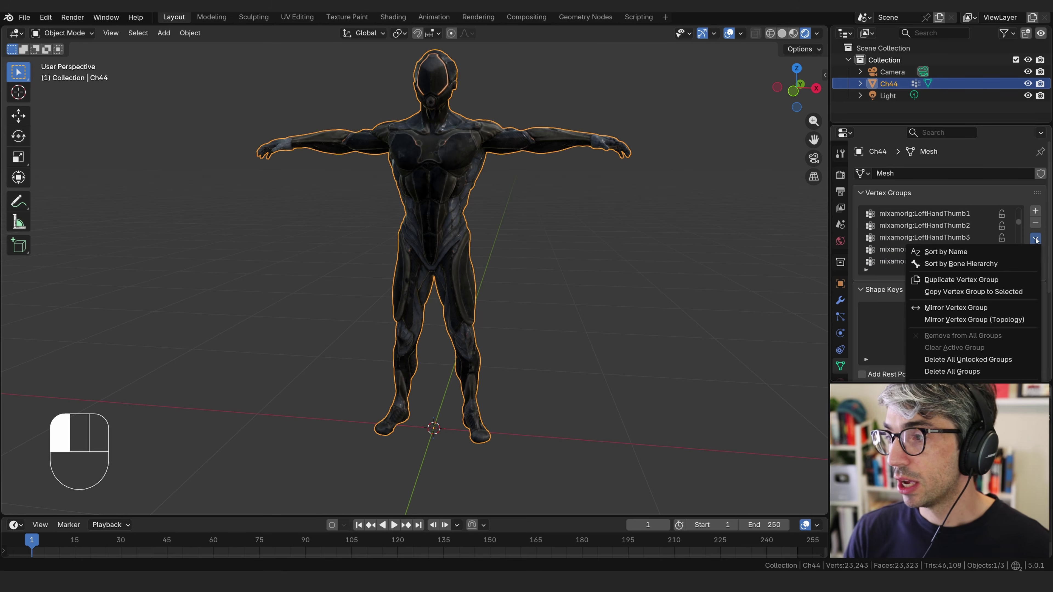
click(841, 367)
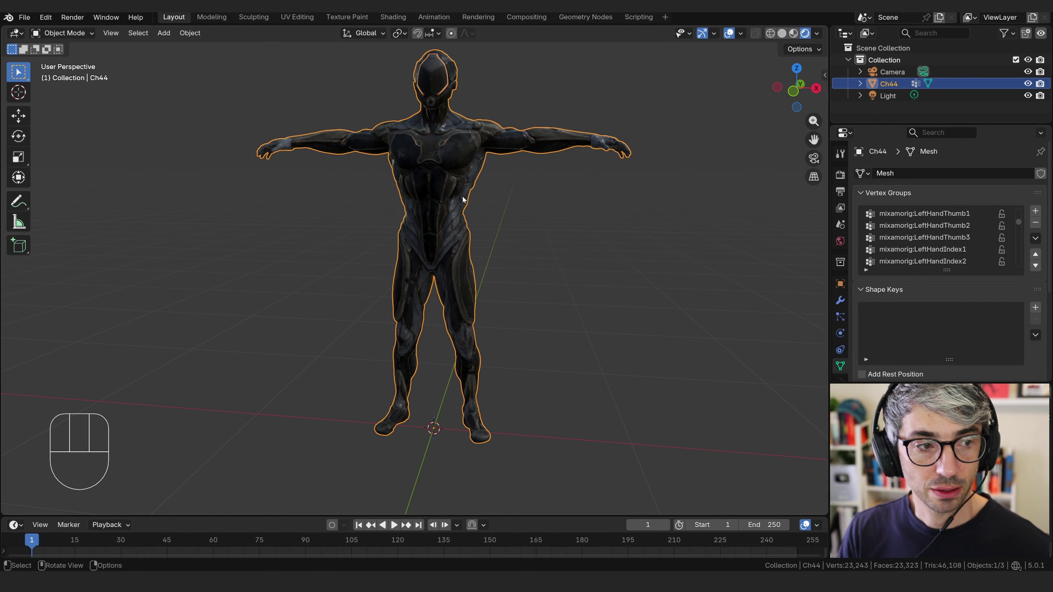
click(1036, 239)
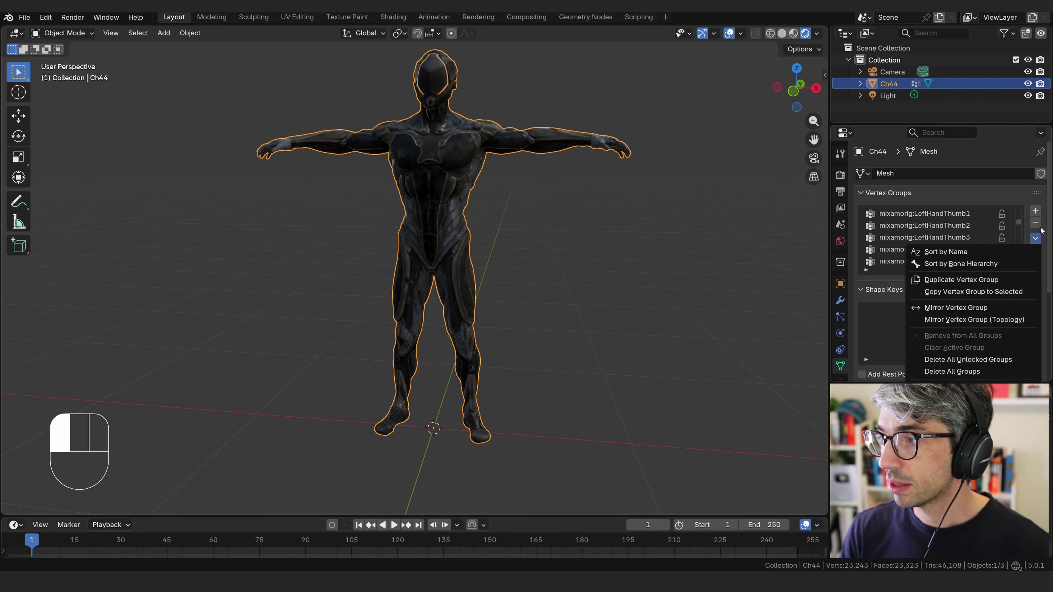
click(1036, 238)
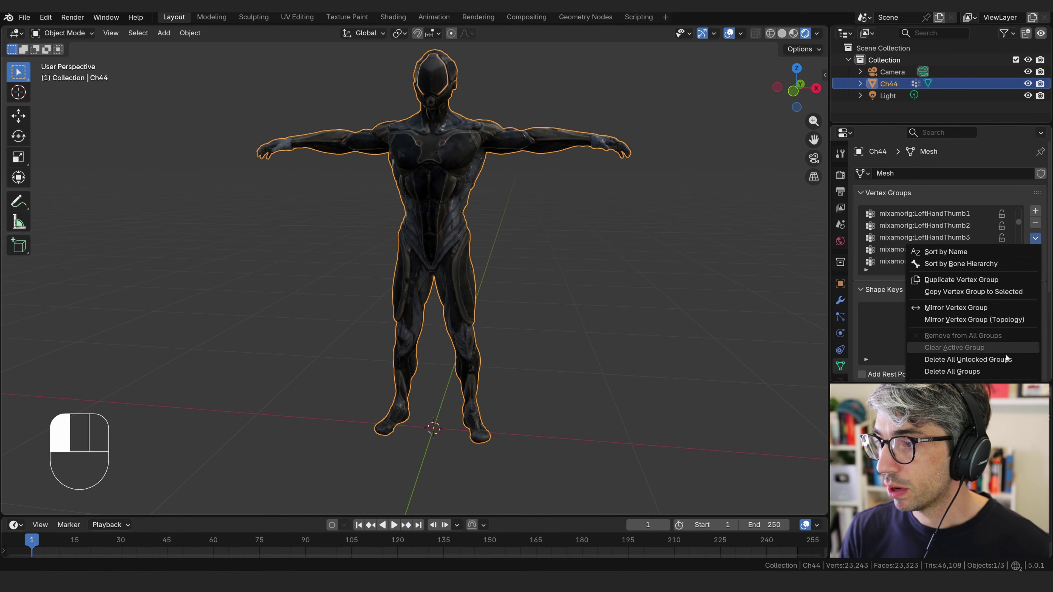
click(952, 372)
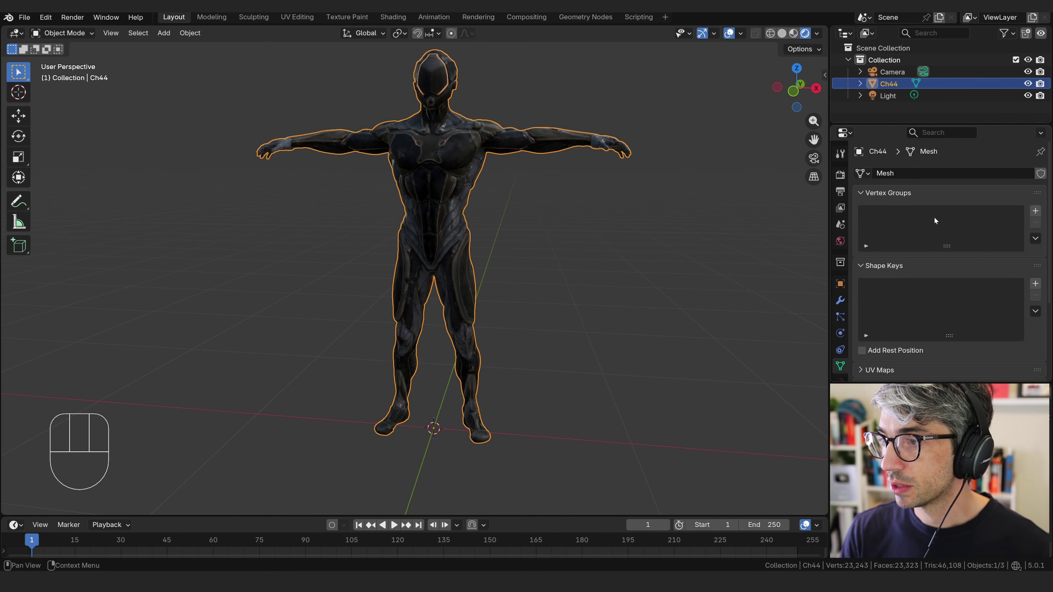
scroll(957, 300, down, 5)
scroll(959, 303, up, 5)
scroll(909, 282, down, 5)
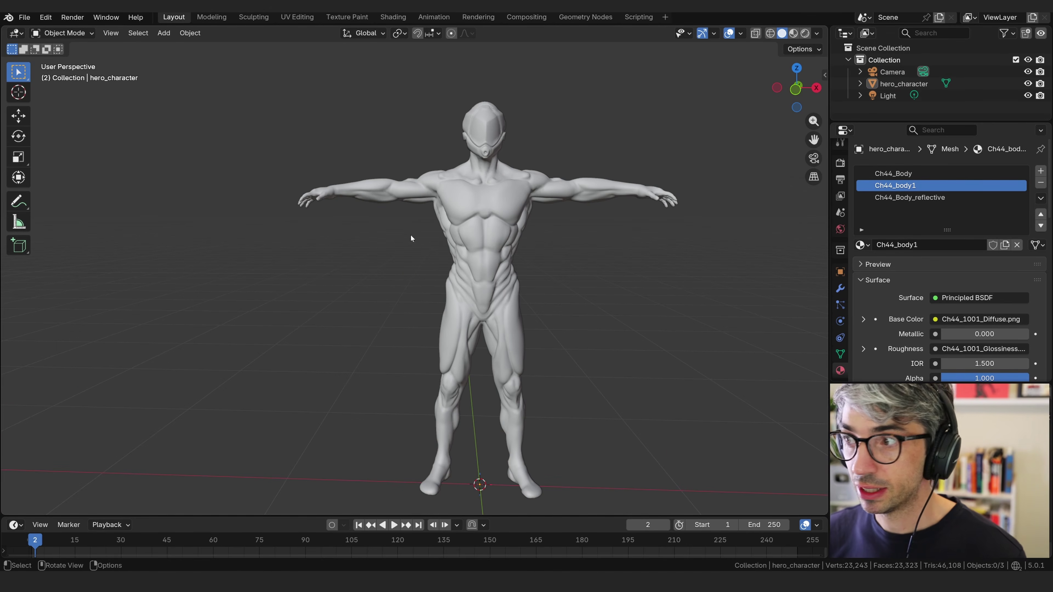
Select the hero_character mesh and search the add-ons in the preferences for "rig"
click(477, 185)
click(55, 19)
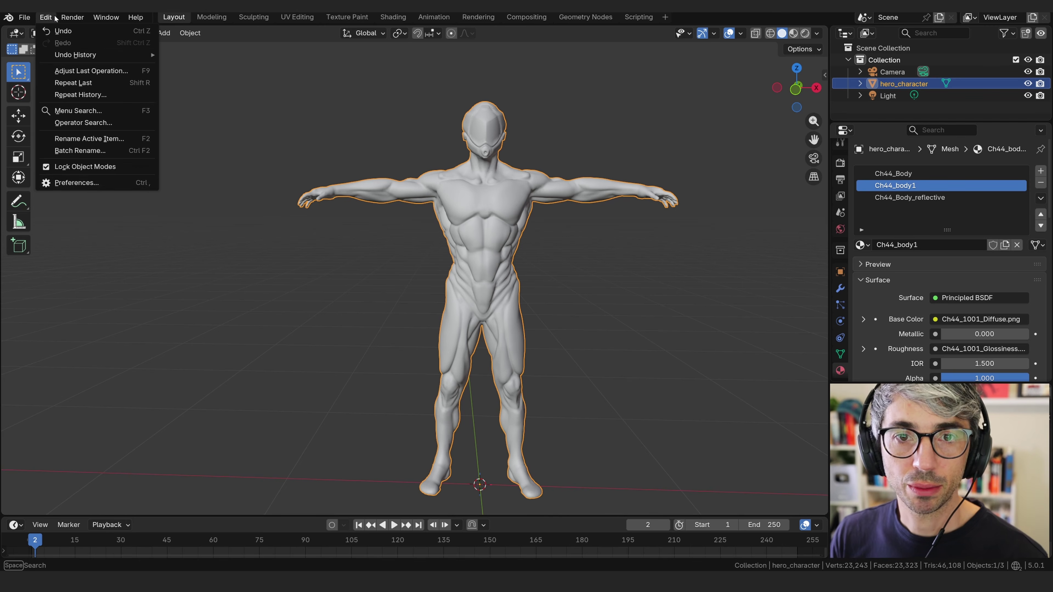
click(77, 184)
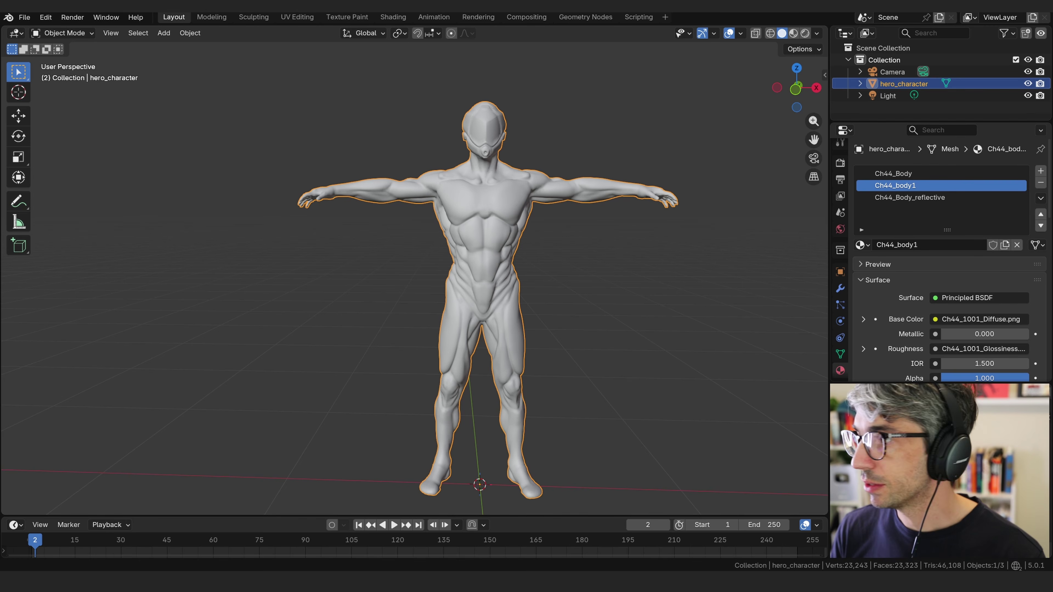
drag(424, 124, 377, 124)
click(342, 236)
click(391, 141)
text(ri)
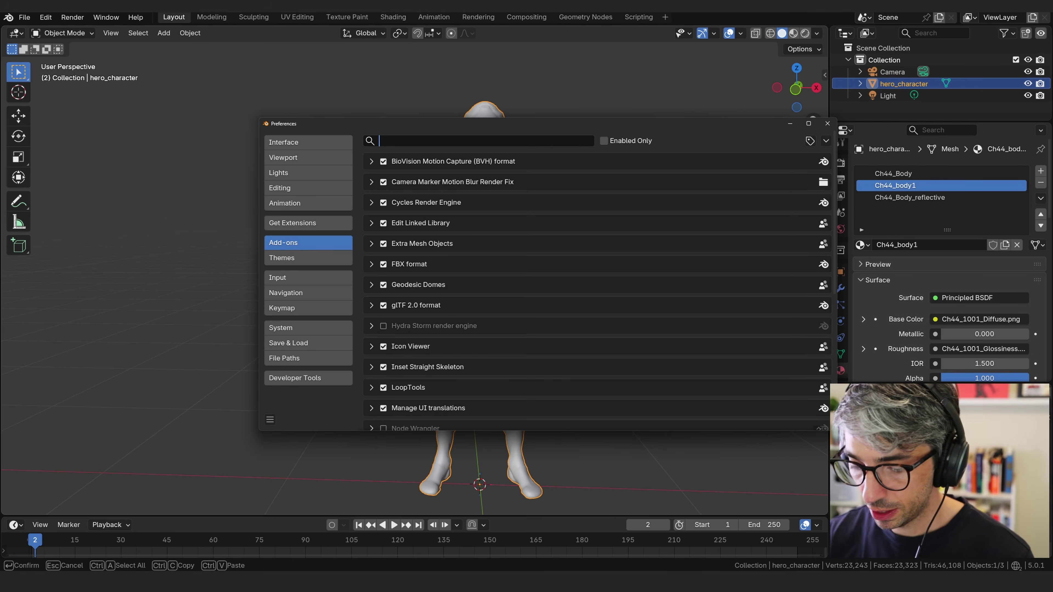
text(g)
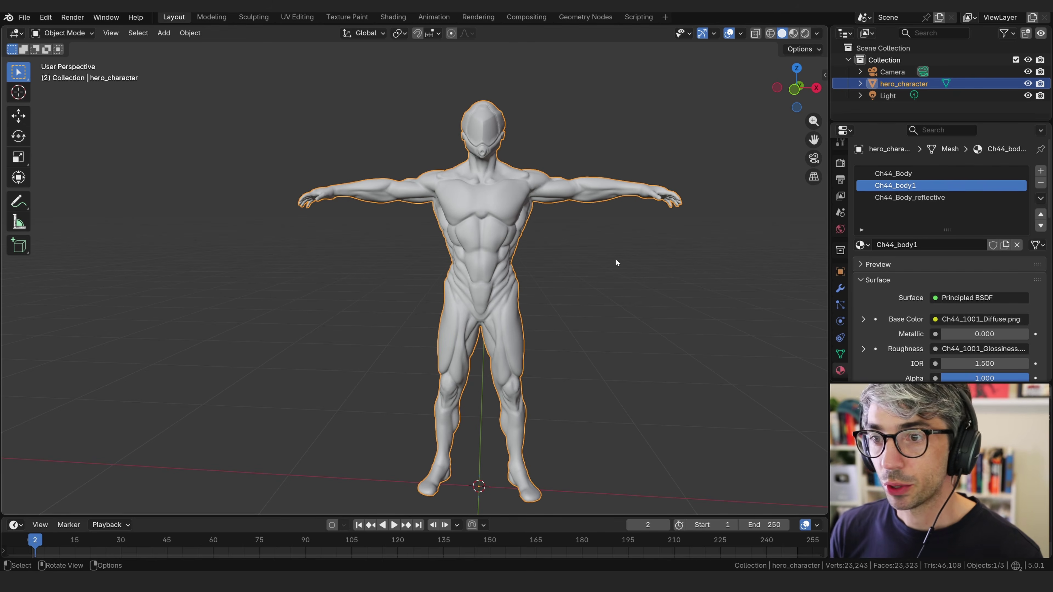
Apply all transforms to the hero_character mesh to reset its rotation to 0° and scale to 1
middle_drag(610, 258, 604, 259)
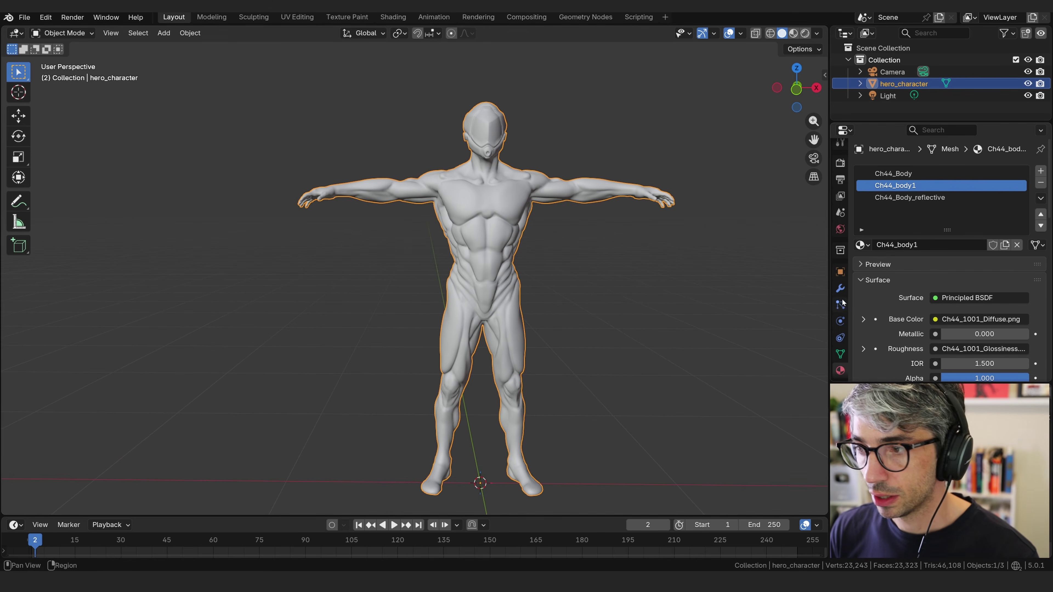
click(841, 272)
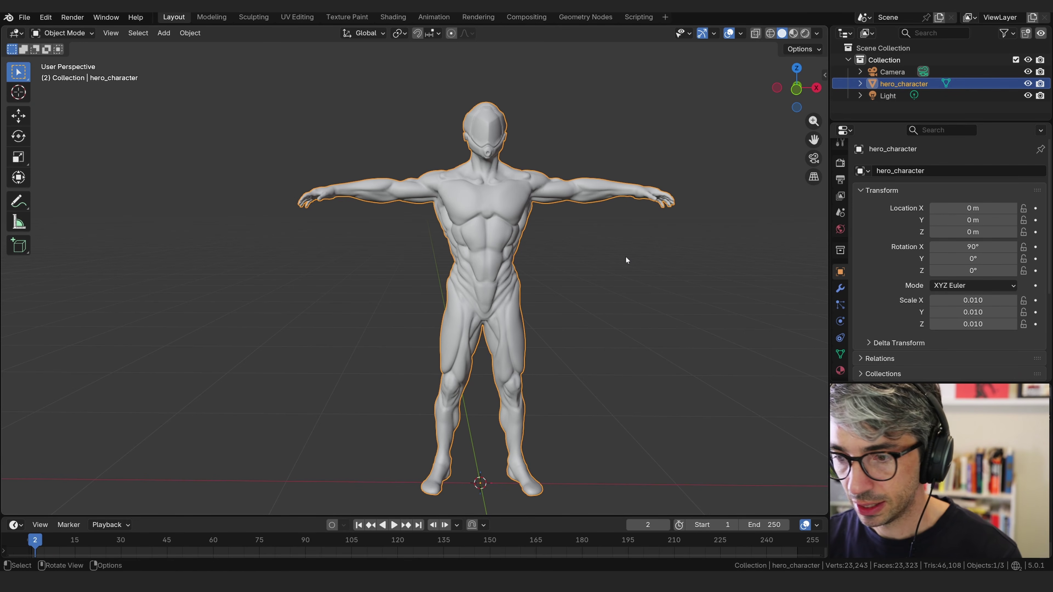
key(F3)
text(appl)
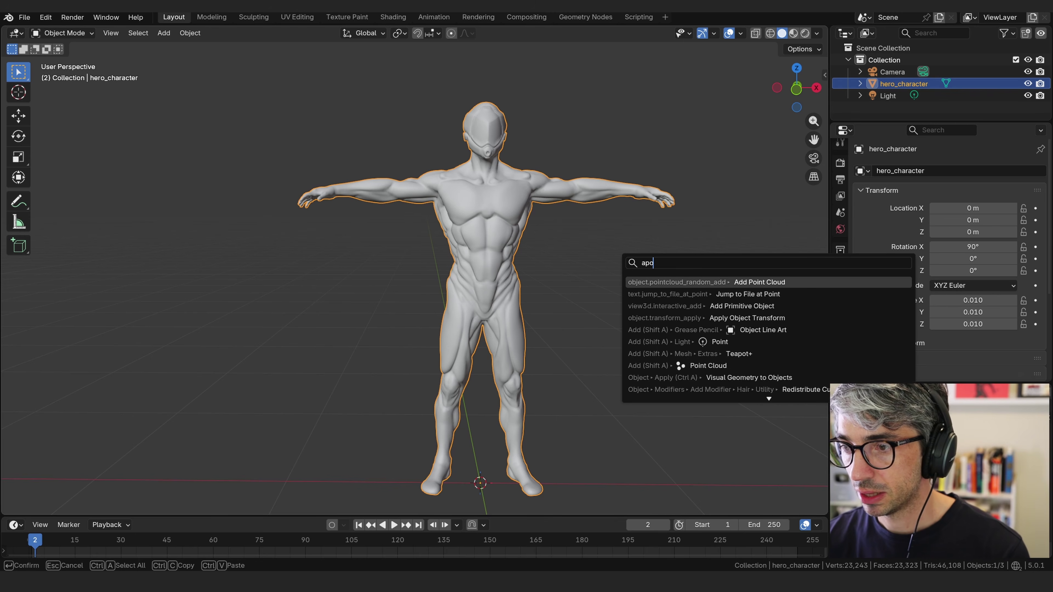
text(y )
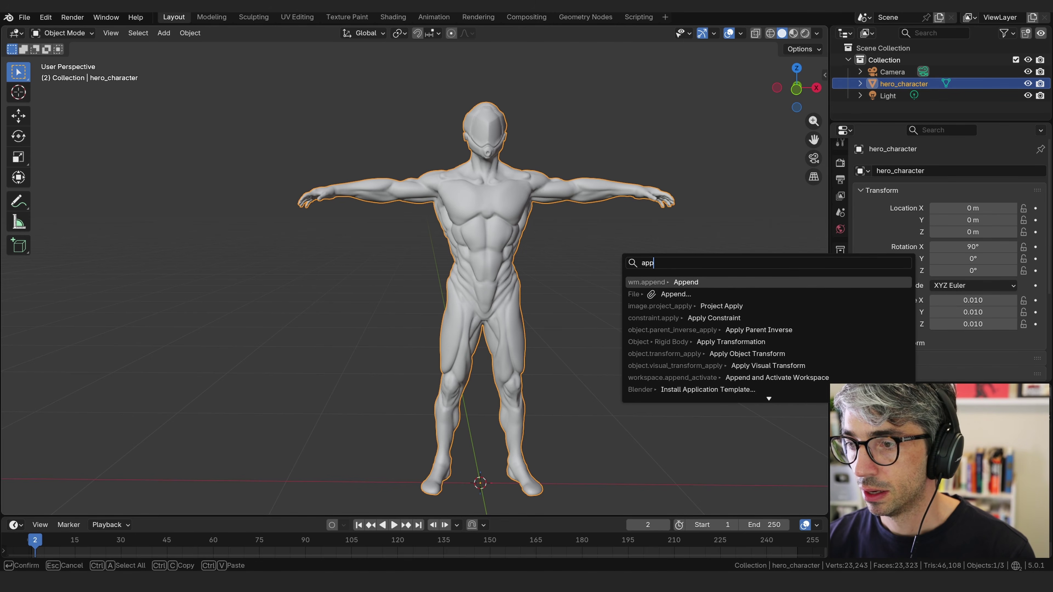
text(tra)
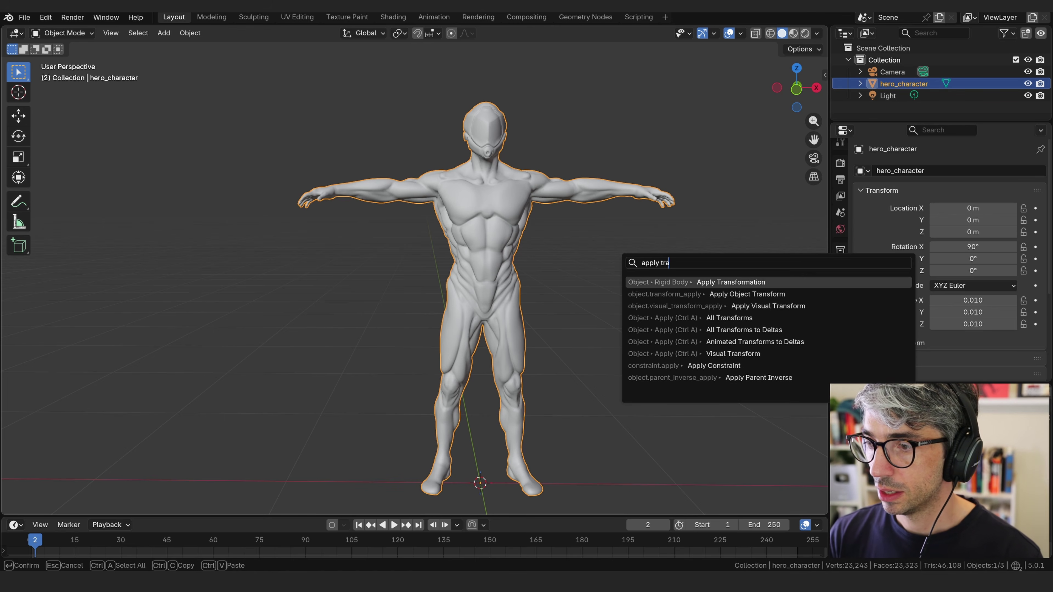
key(Down)
key(Down)
key(Down)
key(Return)
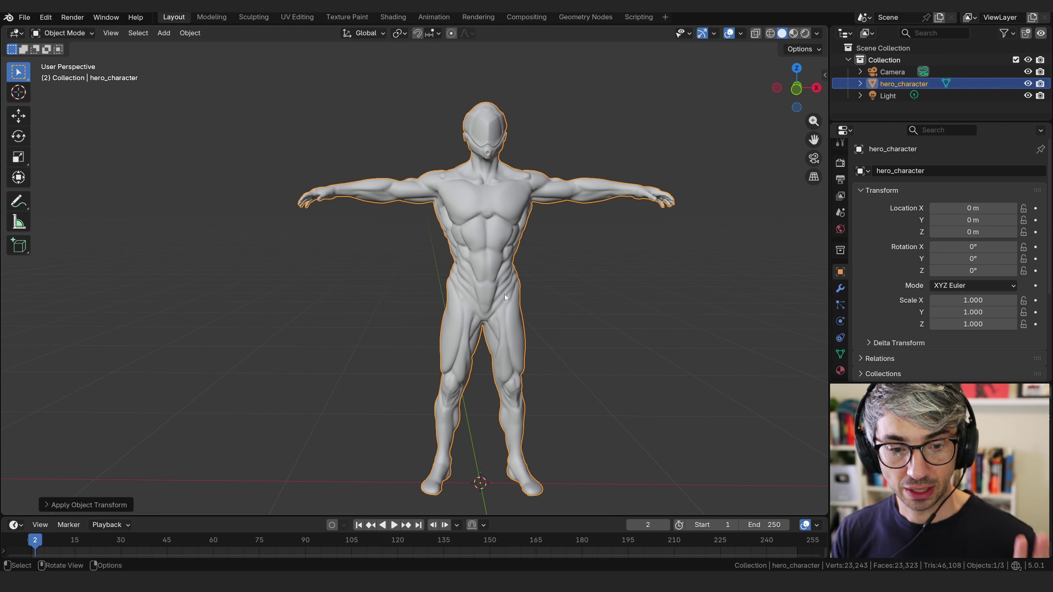
Deselect the character mesh and add a Rigify Human meta-rig to the scene
click(626, 256)
shift+middle_drag(619, 287, 610, 267)
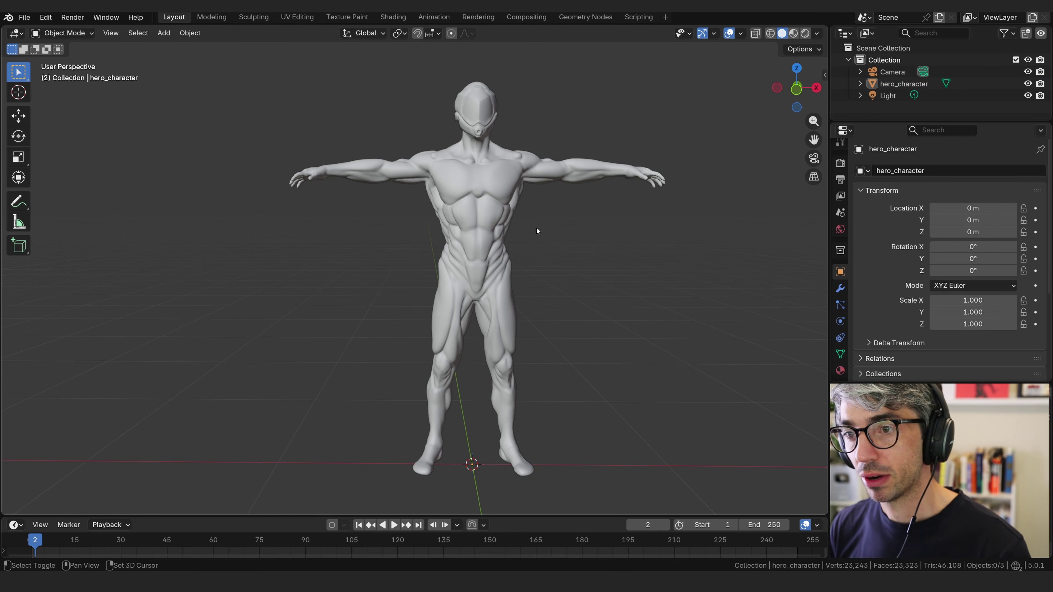
key(shift+a)
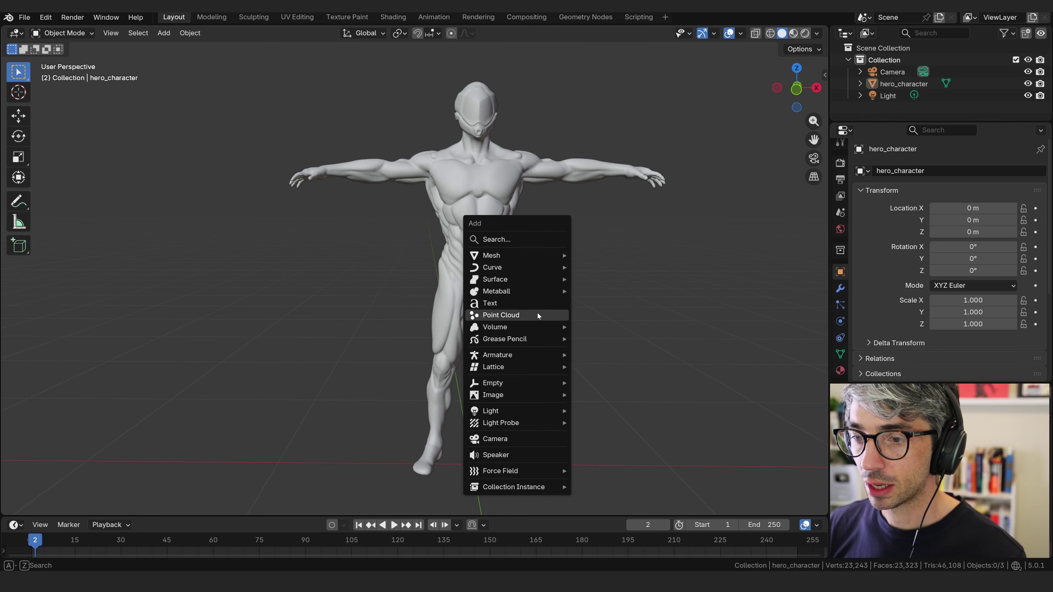
mouse_move(534, 359)
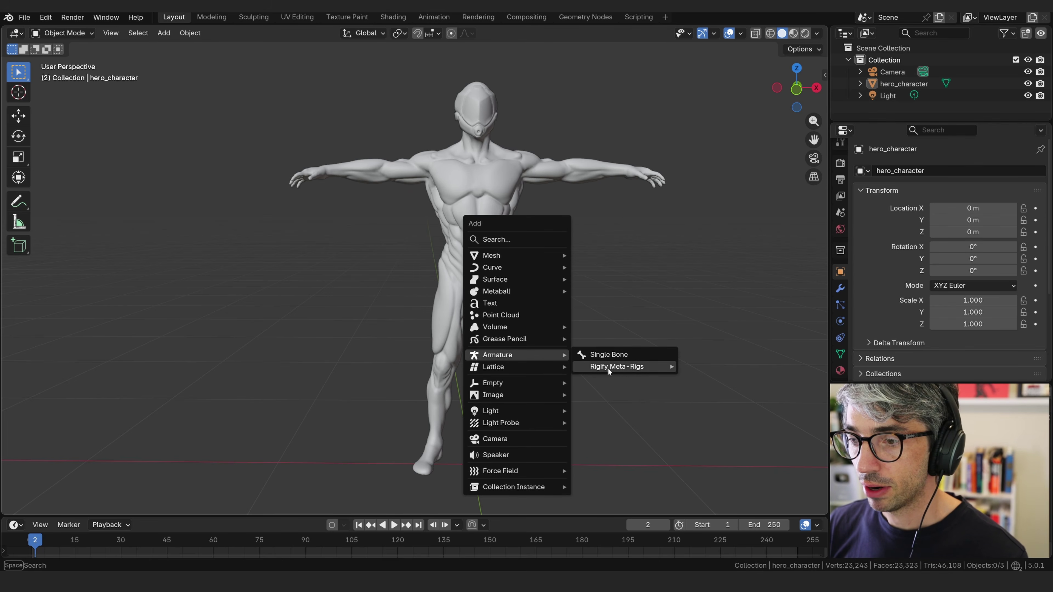
mouse_move(619, 367)
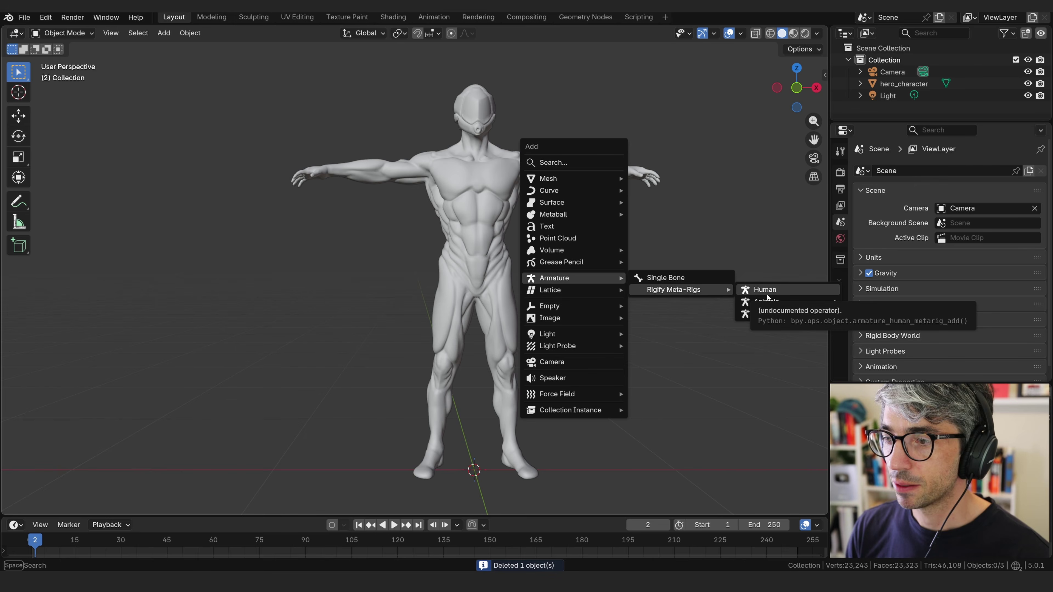
click(708, 366)
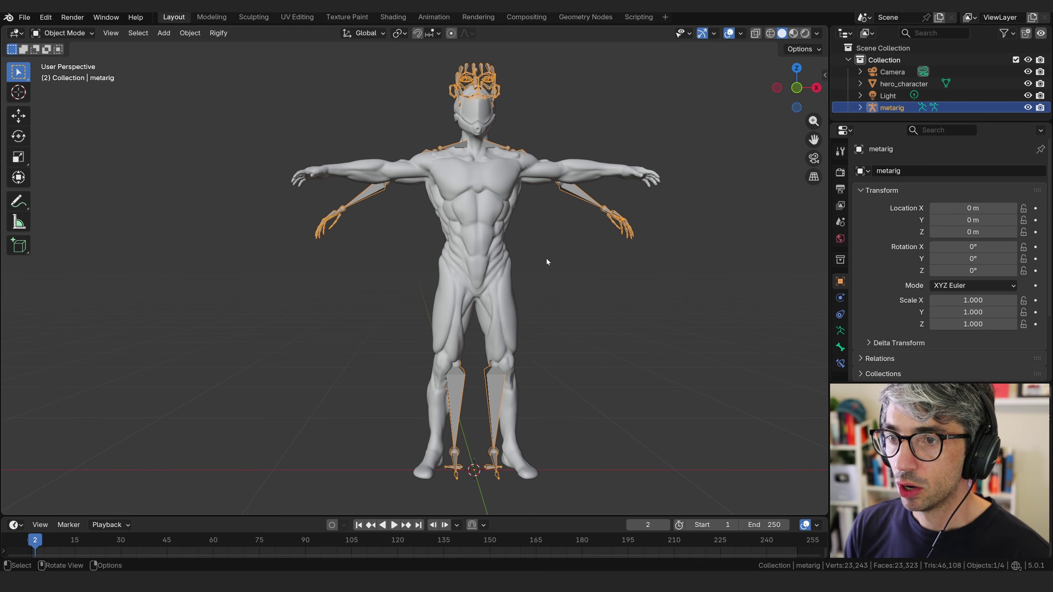
middle_drag(547, 259, 516, 266)
middle_drag(623, 253, 517, 246)
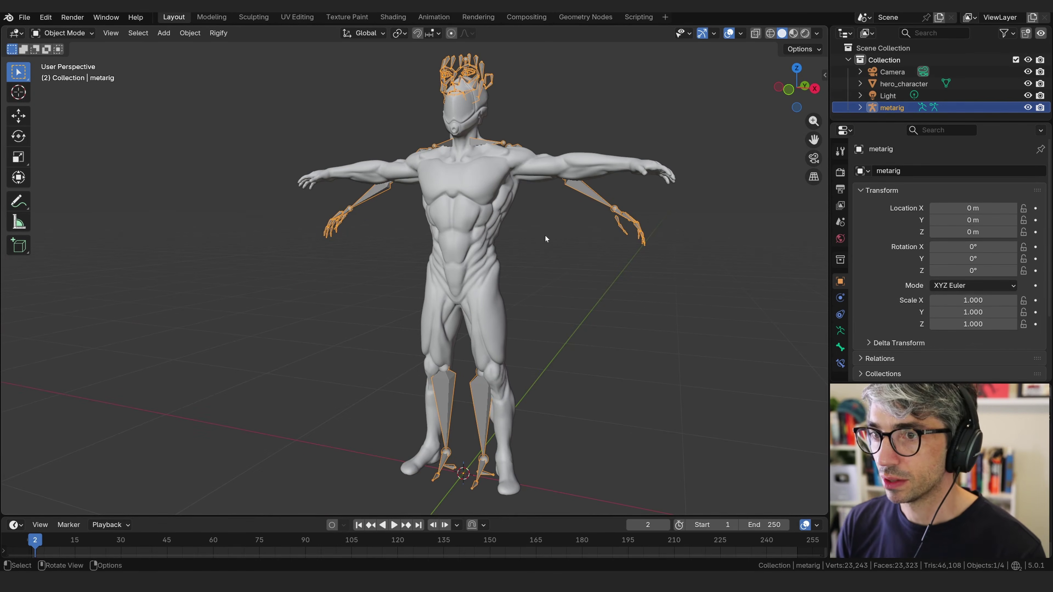
shift+middle_drag(540, 195, 563, 237)
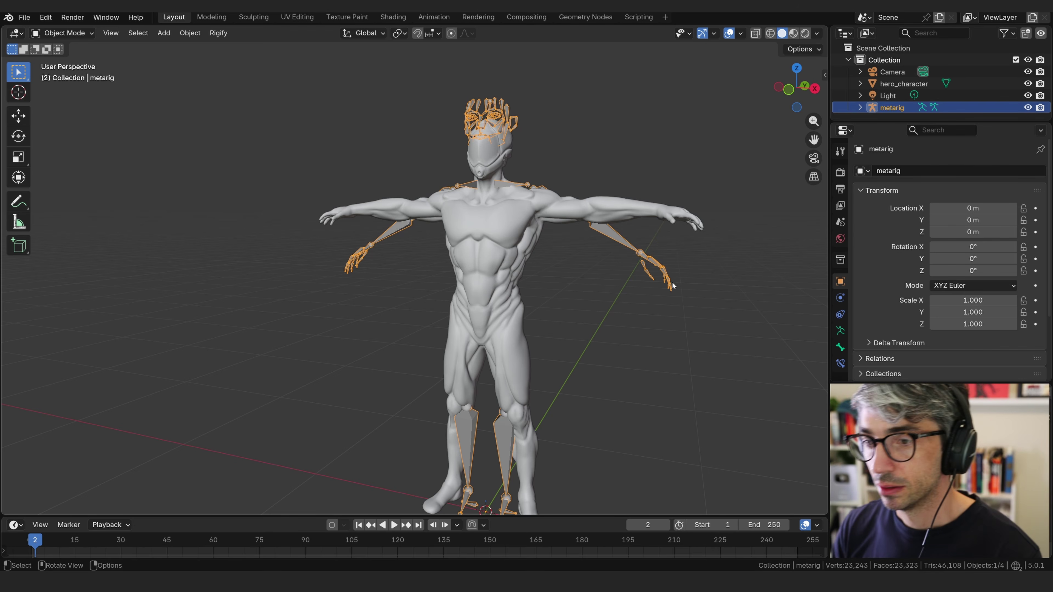
Turn on X-ray display in the viewport and enter Edit Mode on the metarig
shift+middle_drag(643, 287, 622, 289)
middle_drag(534, 286, 560, 260)
click(755, 33)
key(Tab)
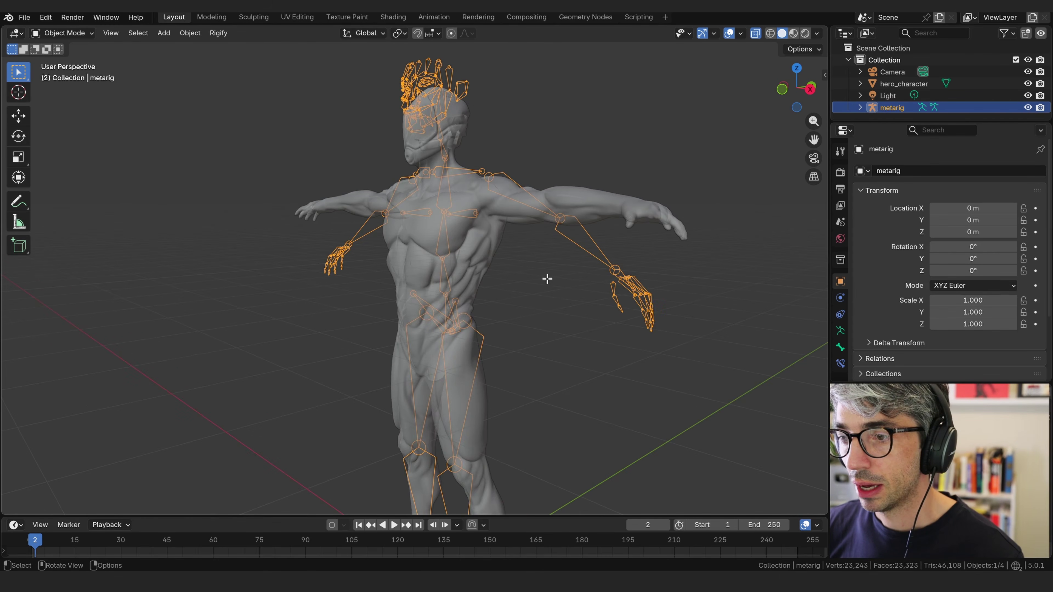
shift+middle_drag(553, 265, 531, 313)
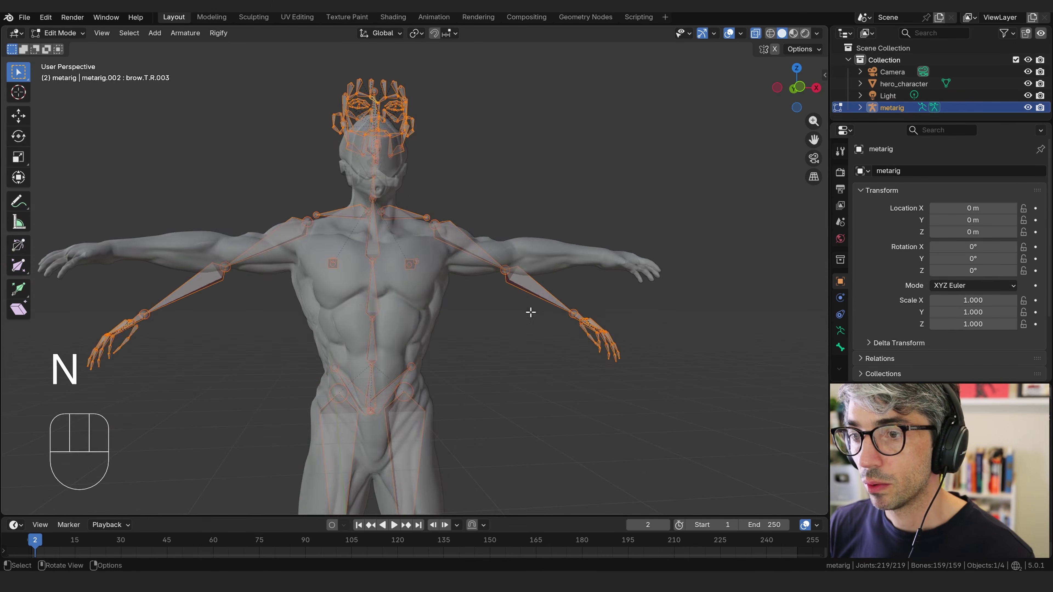
Select the left upper arm bone and enable X-axis mirroring for armature editing, trying it with a test rotation
click(471, 252)
shift+middle_drag(541, 254, 616, 195)
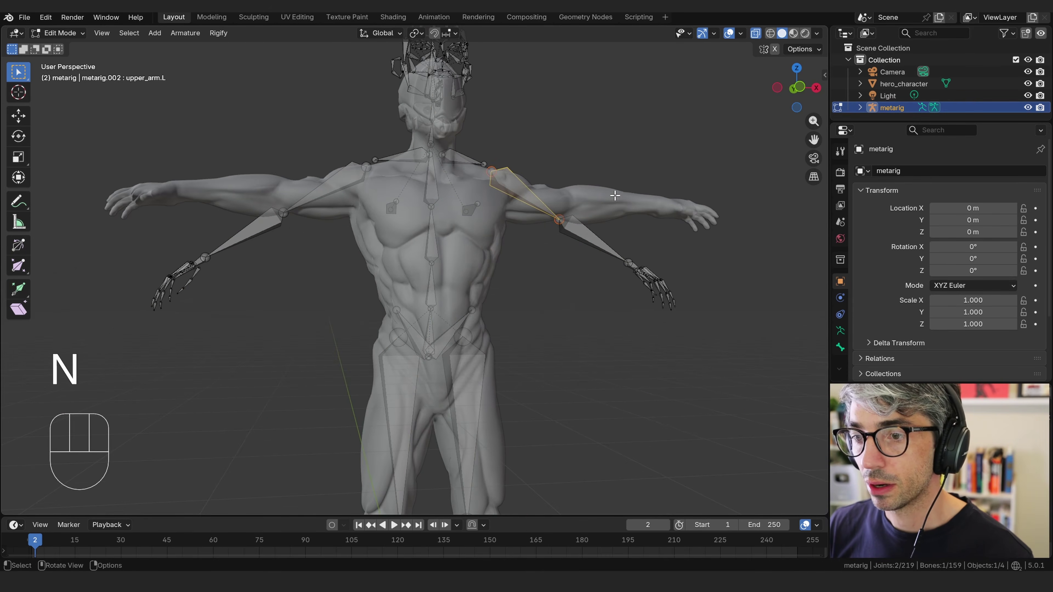
click(775, 49)
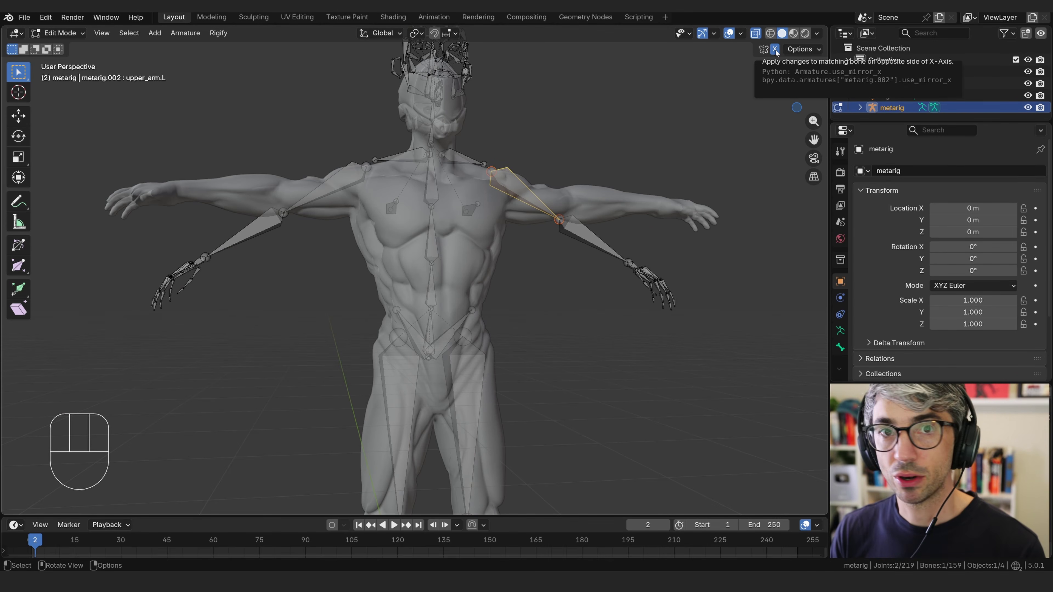
key(r)
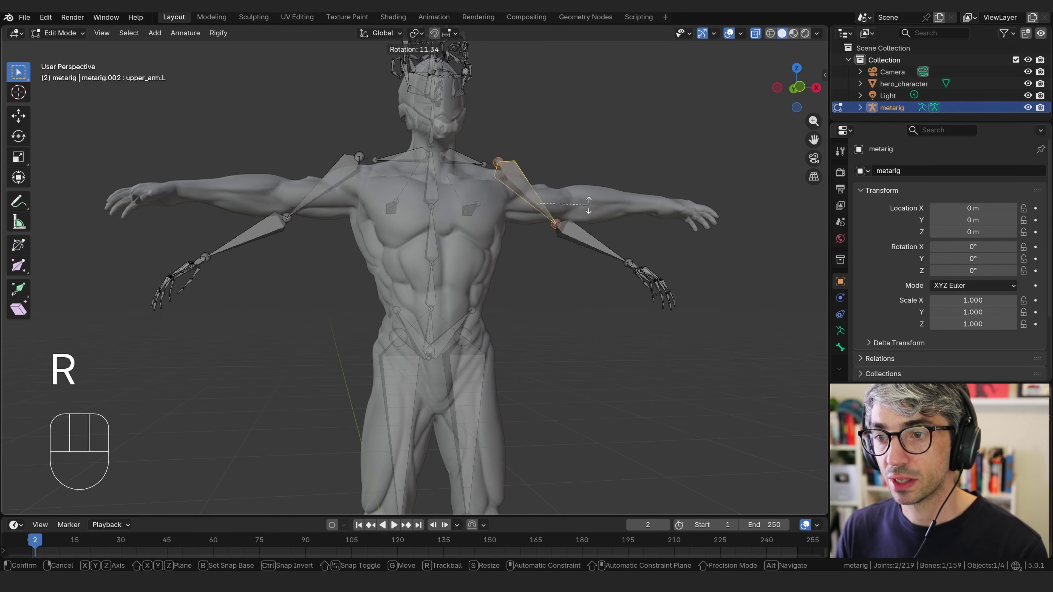
key(Escape)
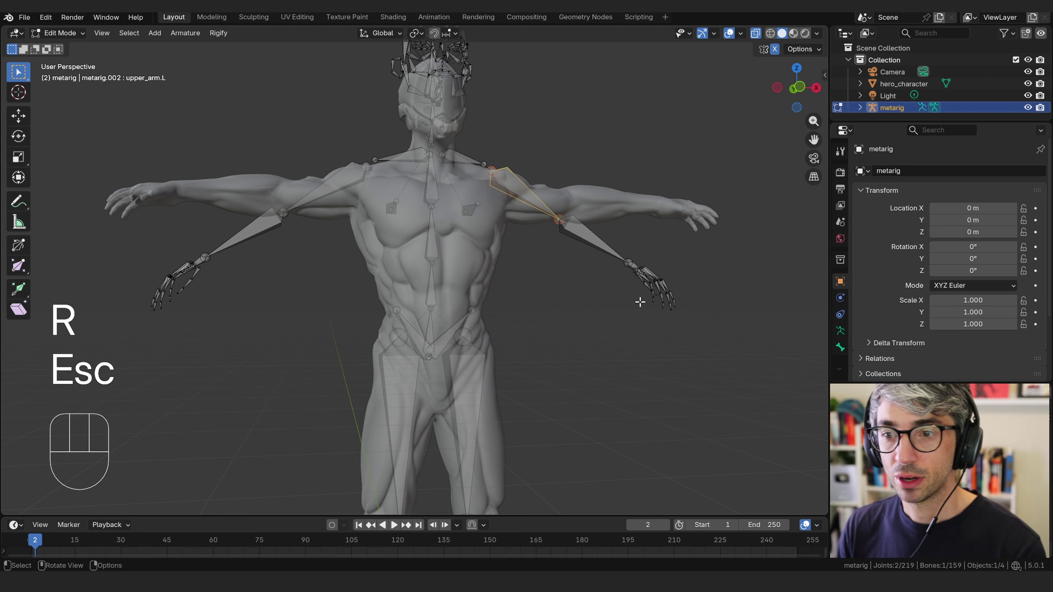
From the front view, select all bones of the left arm, from the upper arm to the fingers
key(KP_1)
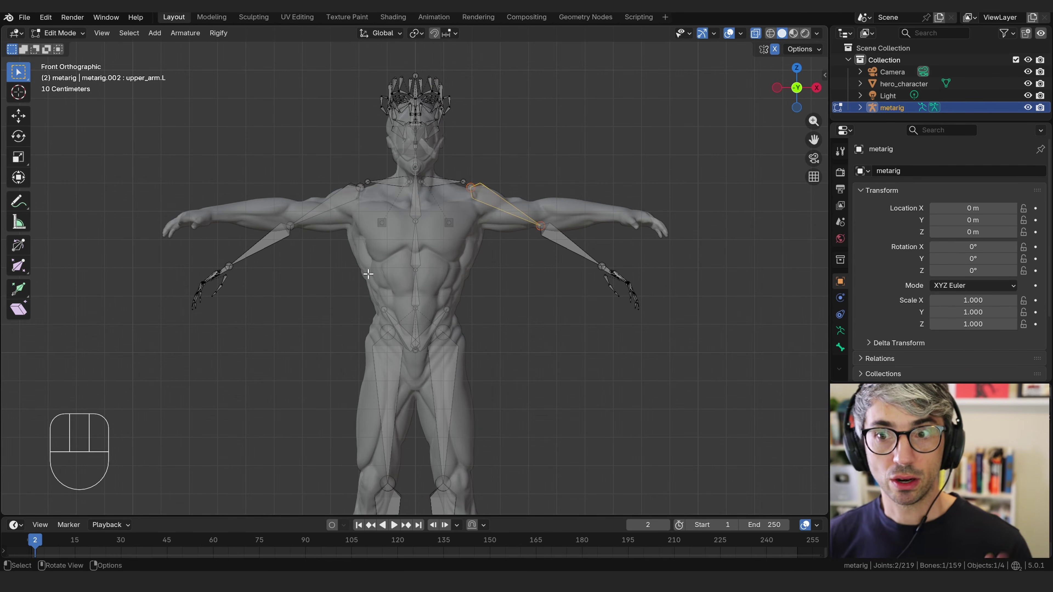
scroll(564, 258, up, 4)
mouse_move(596, 258)
shift+middle_down()
mouse_move(491, 289)
mouse_move(551, 329)
mouse_move(537, 278)
shift+middle_up()
scroll(494, 293, down, 3)
shift+middle_drag(478, 299, 484, 318)
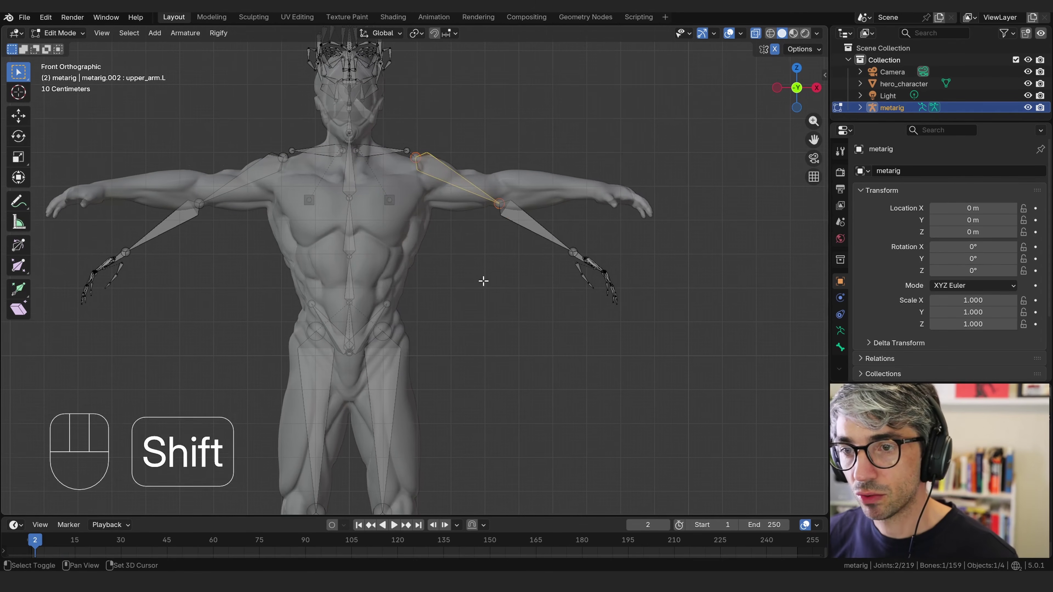
mouse_move(450, 126)
mouse_down()
mouse_move(514, 242)
mouse_move(678, 352)
mouse_up()
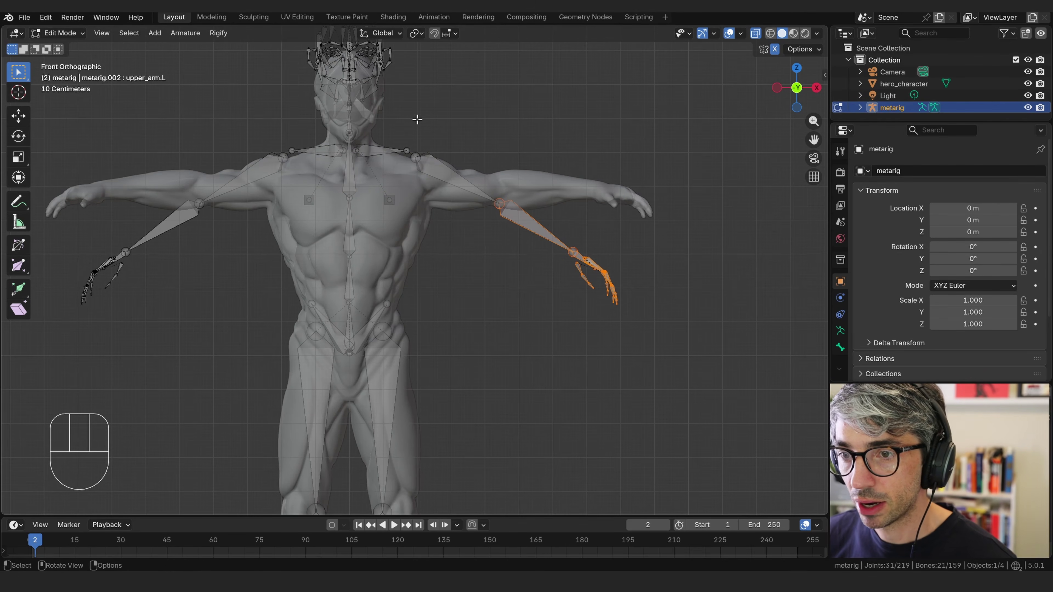
drag(418, 119, 770, 364)
key(r)
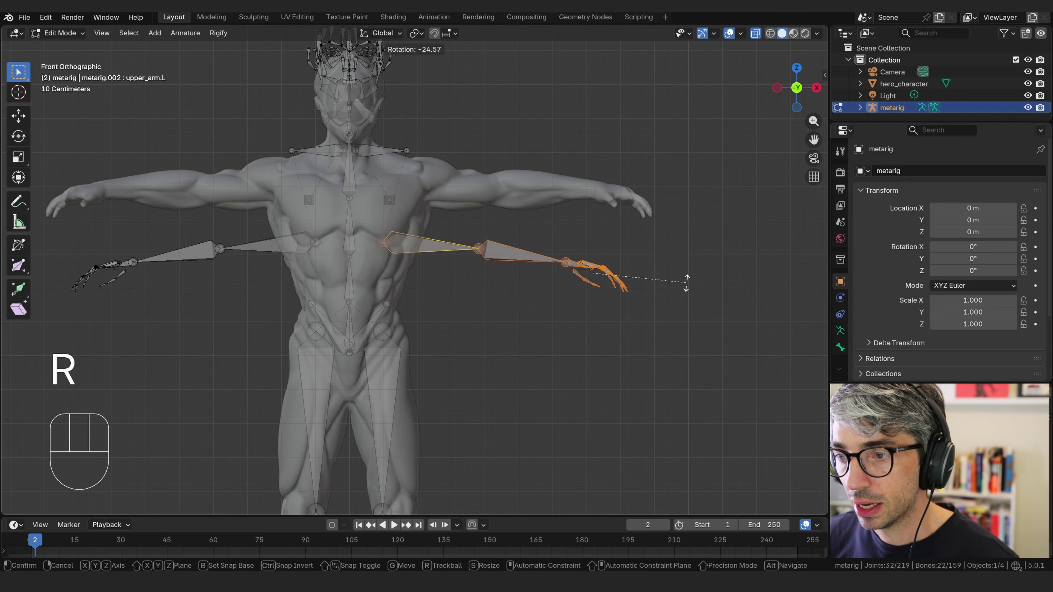
key(Escape)
click(416, 33)
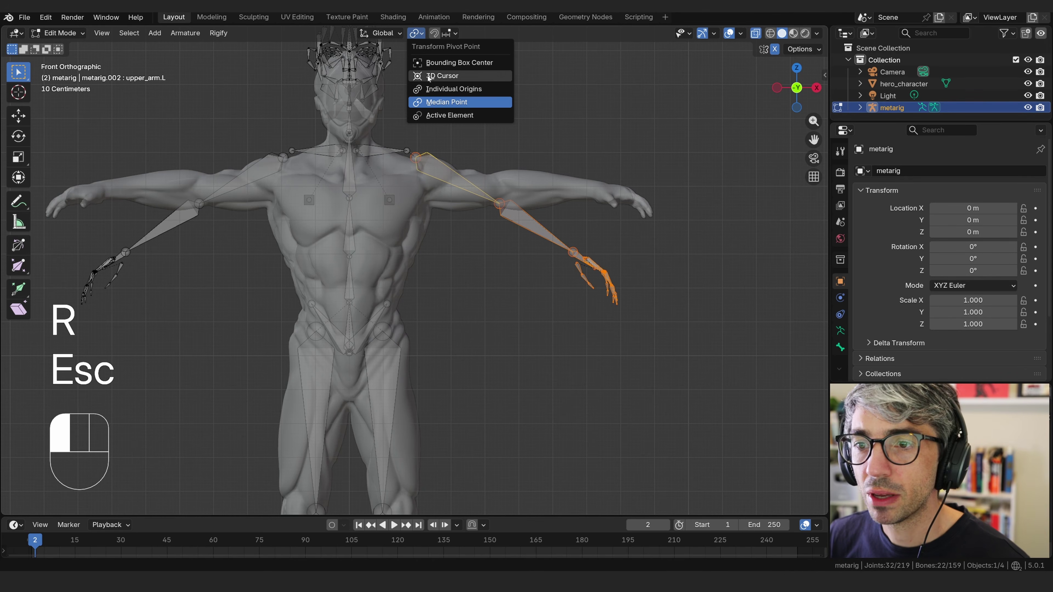
click(433, 104)
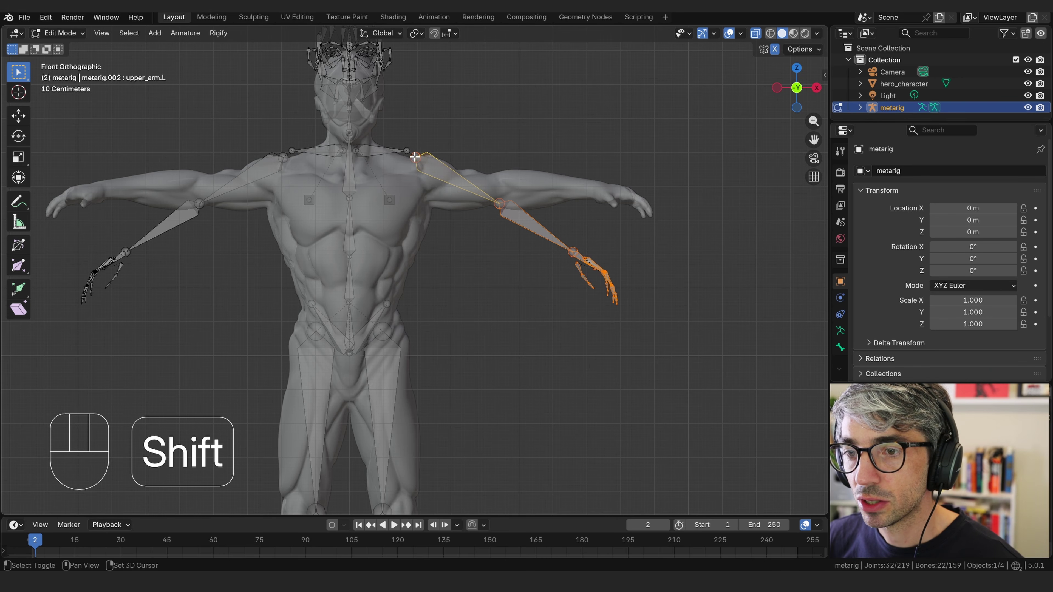
Place the 3D cursor on the left shoulder joint, use it as pivot to rotate the arm bones upward, and move them into the mesh's arm
shift+right_click(415, 157)
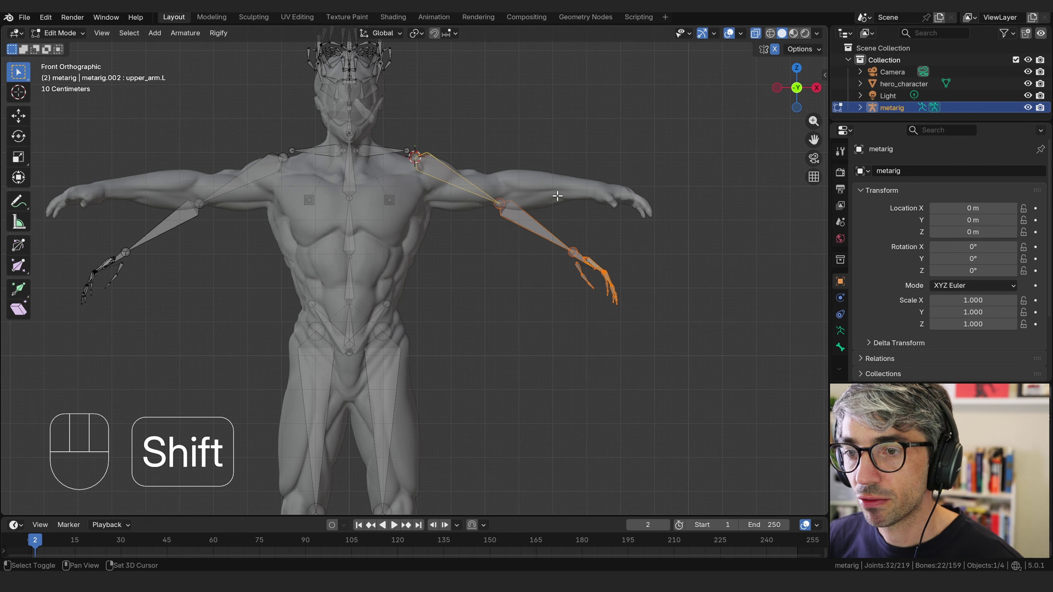
click(417, 33)
click(440, 76)
key(r)
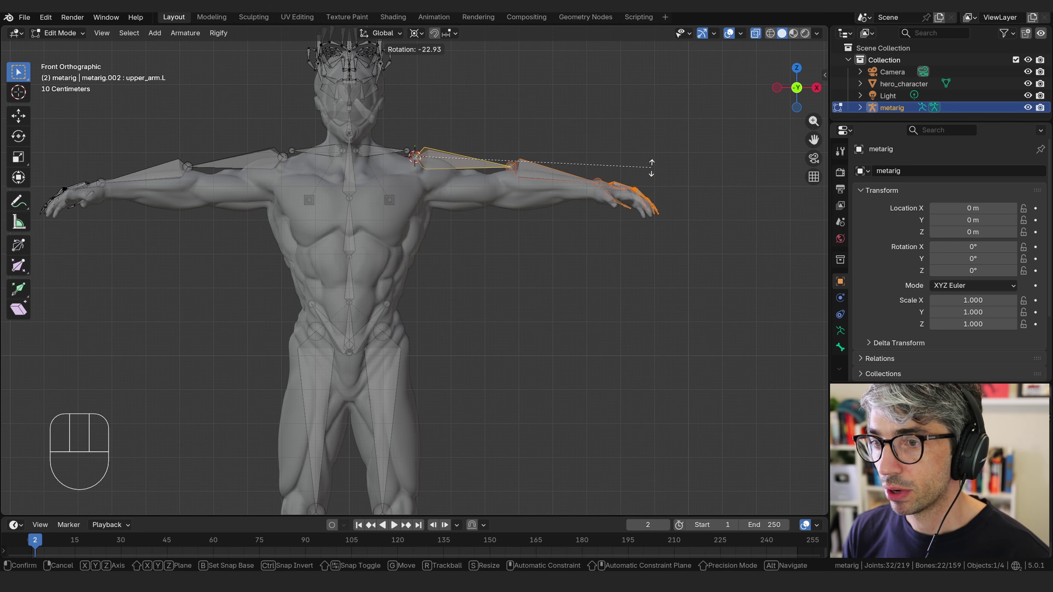
click(649, 176)
key(g)
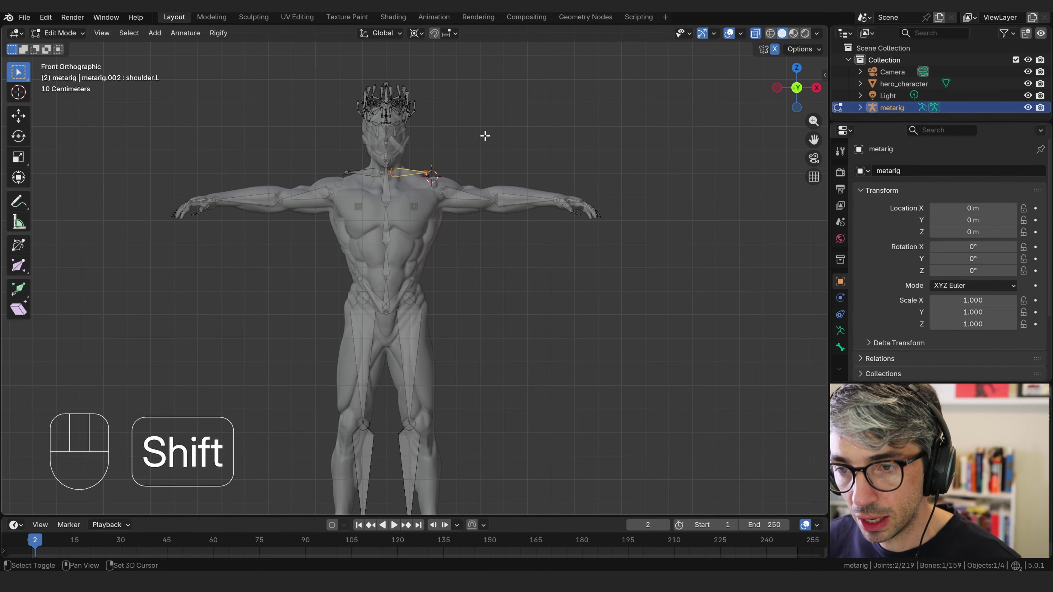
Scale the head, neck, shoulder and upper torso bones along Z around a 3D cursor placed mid-torso so they fit the mesh
drag(320, 68, 486, 161)
key(b)
drag(347, 157, 432, 266)
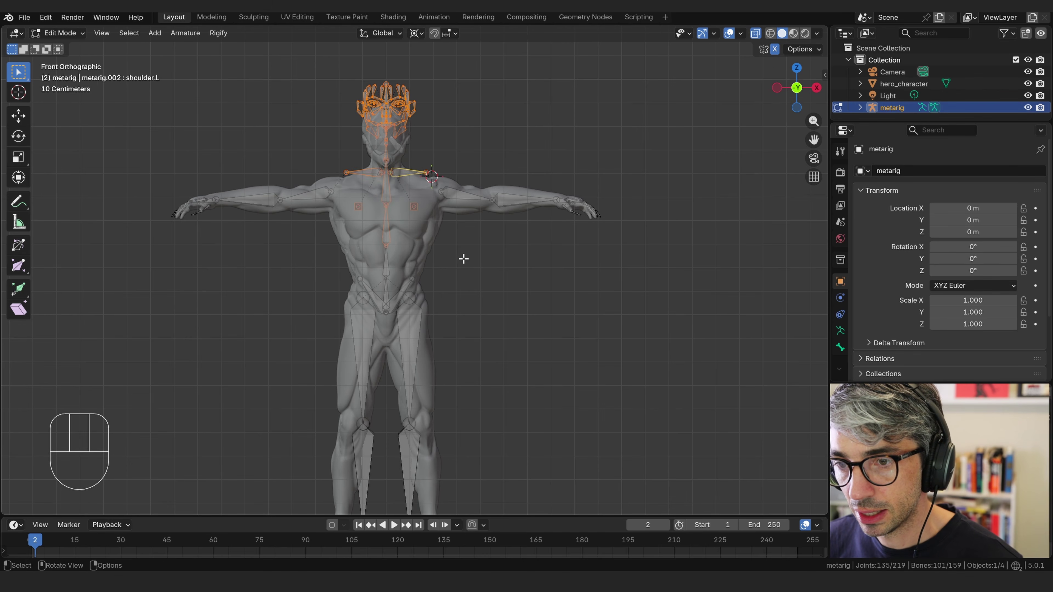
scroll(463, 259, up, 3)
shift+right_click(365, 230)
shift+middle_drag(446, 204, 479, 267)
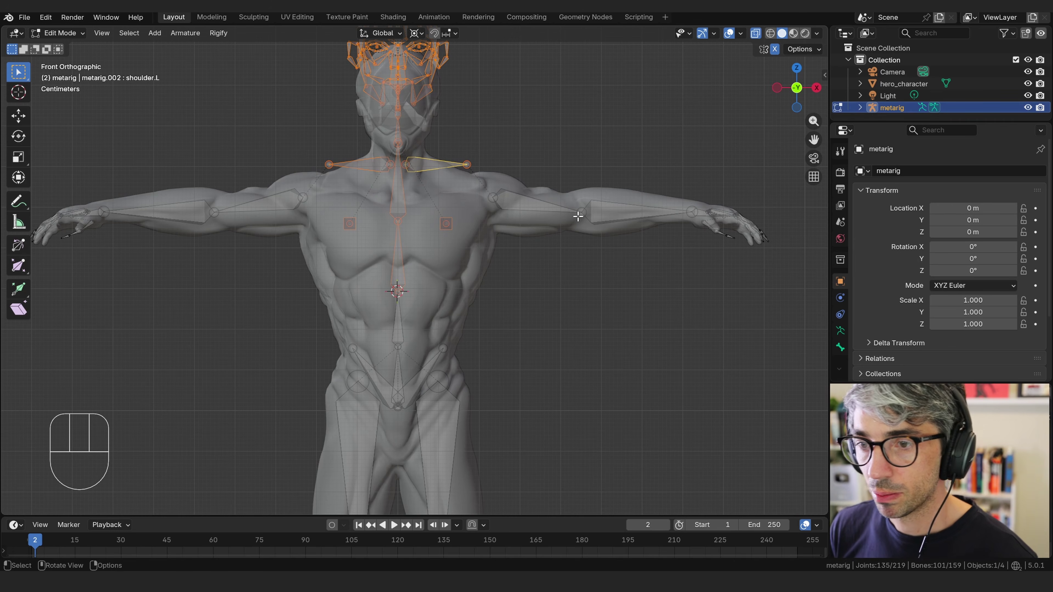
key(s)
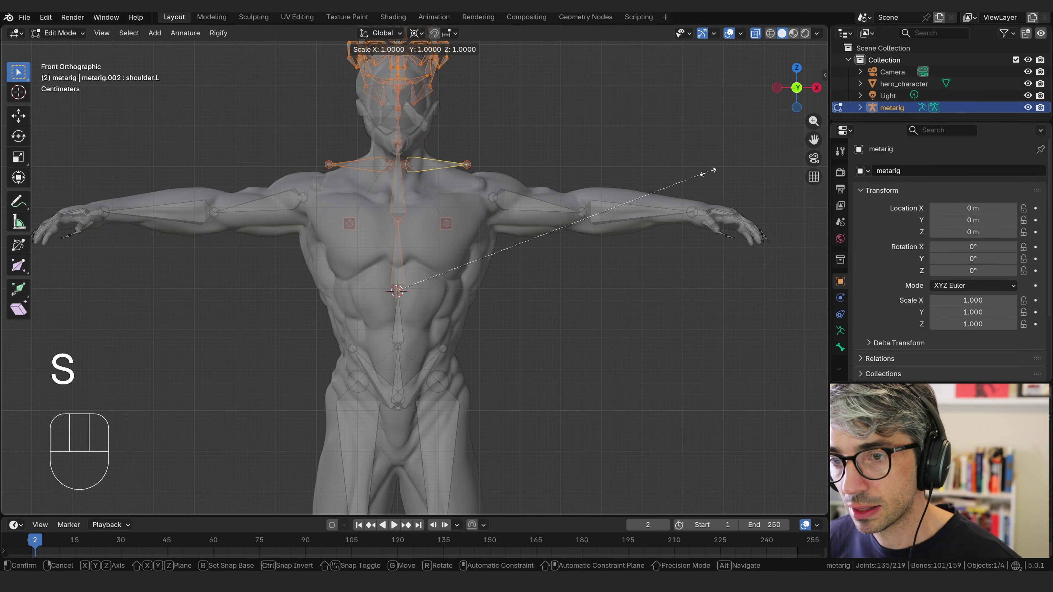
key(z)
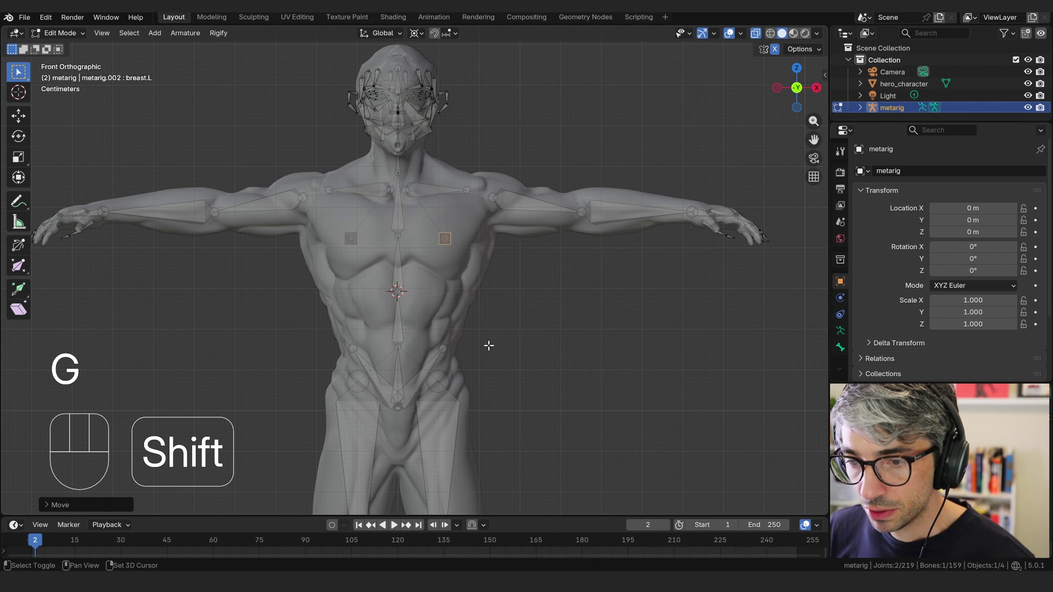
Move the left knee joint outward into the centre of the mesh's knee
shift+middle_drag(493, 386, 502, 247)
shift+middle_drag(505, 346, 503, 240)
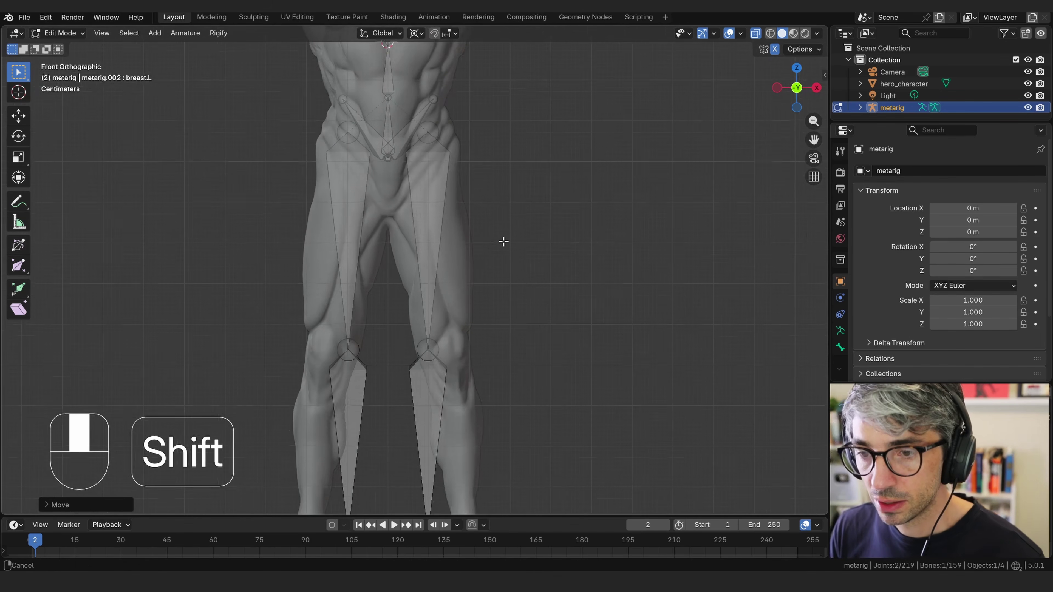
scroll(481, 258, down, 3)
click(425, 284)
shift+middle_drag(466, 275, 454, 238)
click(413, 283)
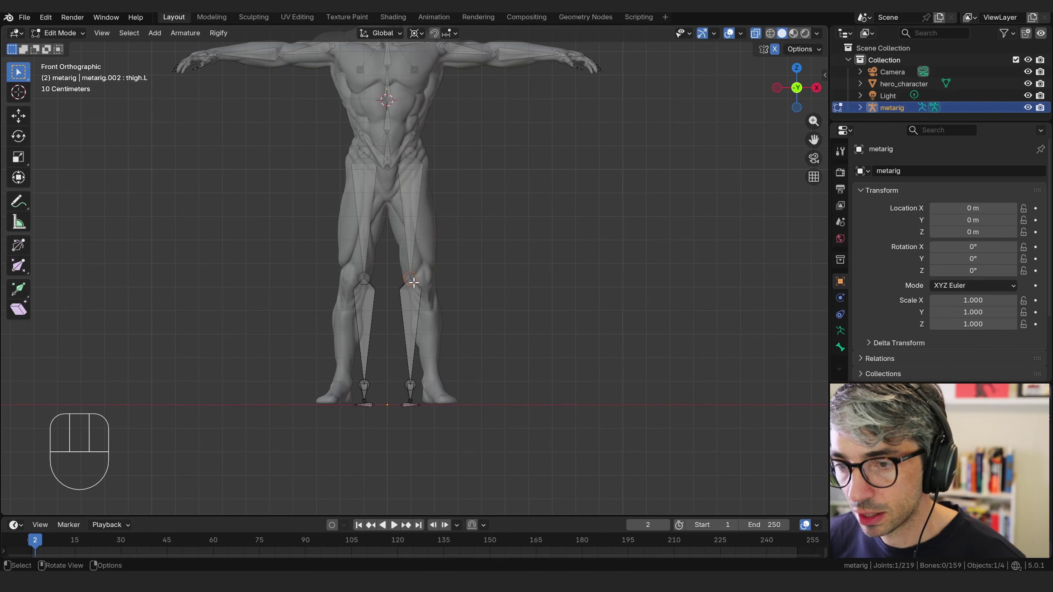
key(g)
click(424, 281)
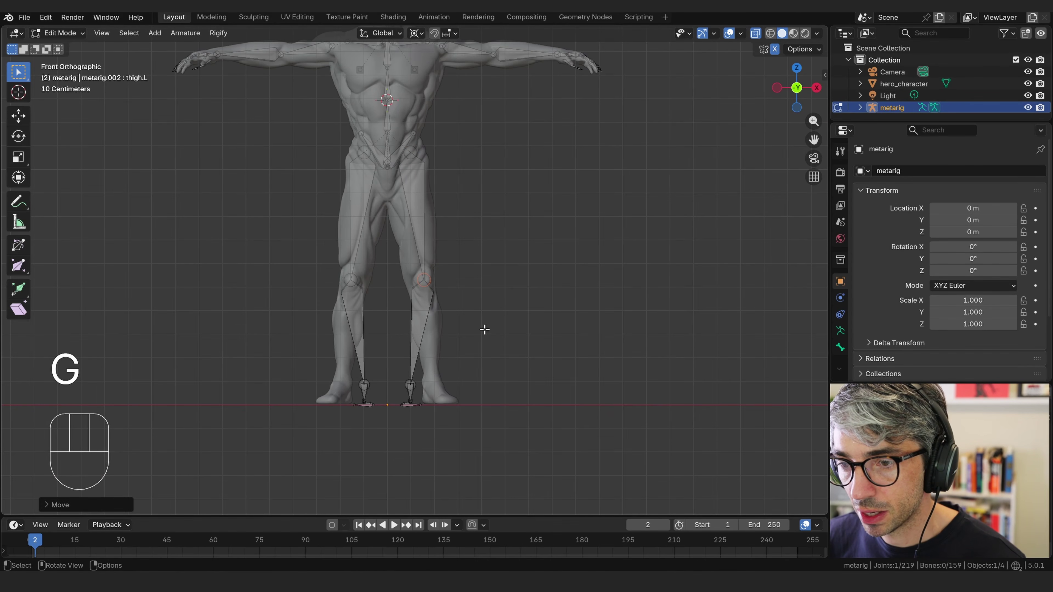
Adjust the left thigh's top joint and move the outer end of the left pelvis bone to match the mesh's hip
shift+middle_drag(415, 383, 400, 336)
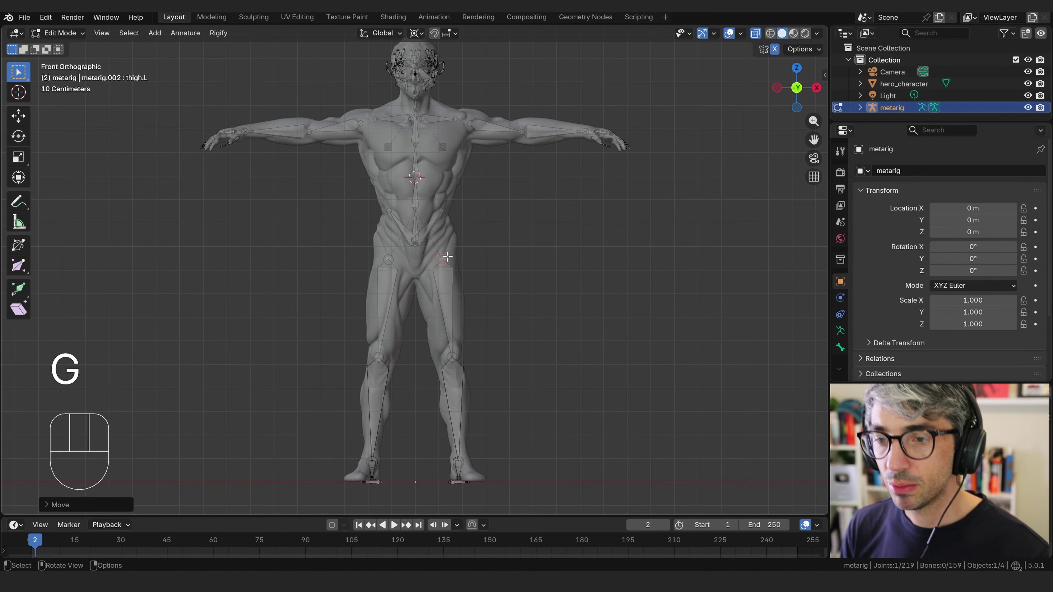
key(g)
click(443, 254)
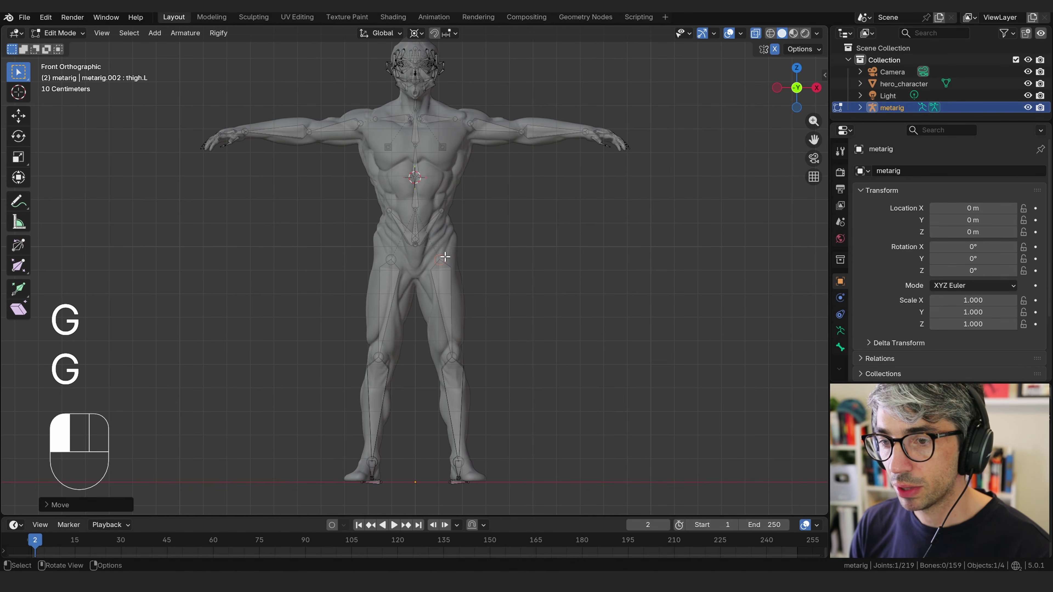
click(441, 211)
key(g)
click(450, 224)
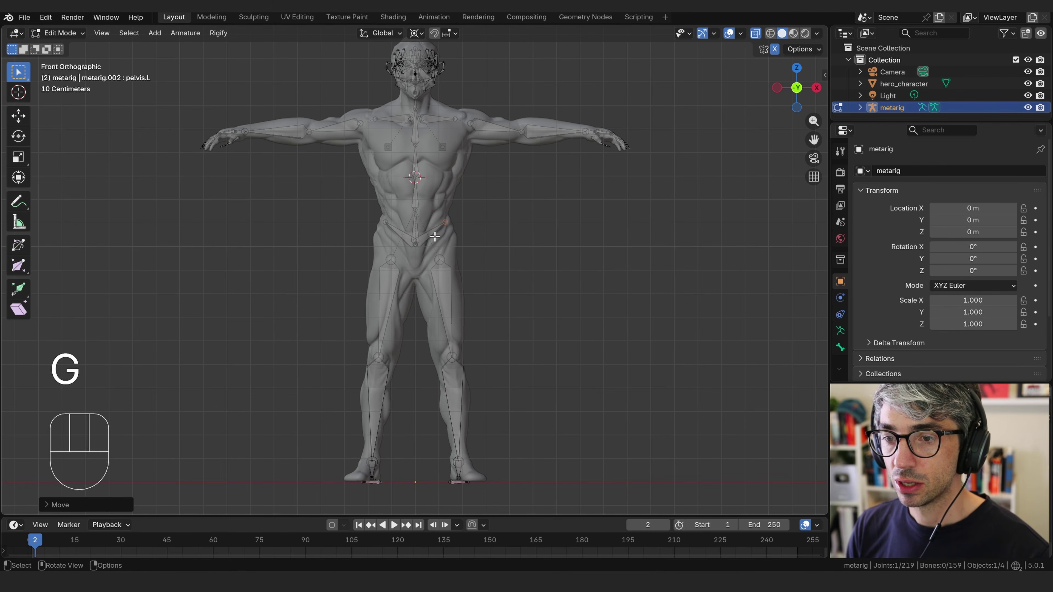
Select both pelvis bones with the base of the spine and lower them along Z by about 0.095 m
click(435, 236)
scroll(441, 246, up, 2)
scroll(414, 234, down, 2)
scroll(397, 227, up, 1)
drag(349, 222, 511, 259)
drag(504, 212, 468, 237)
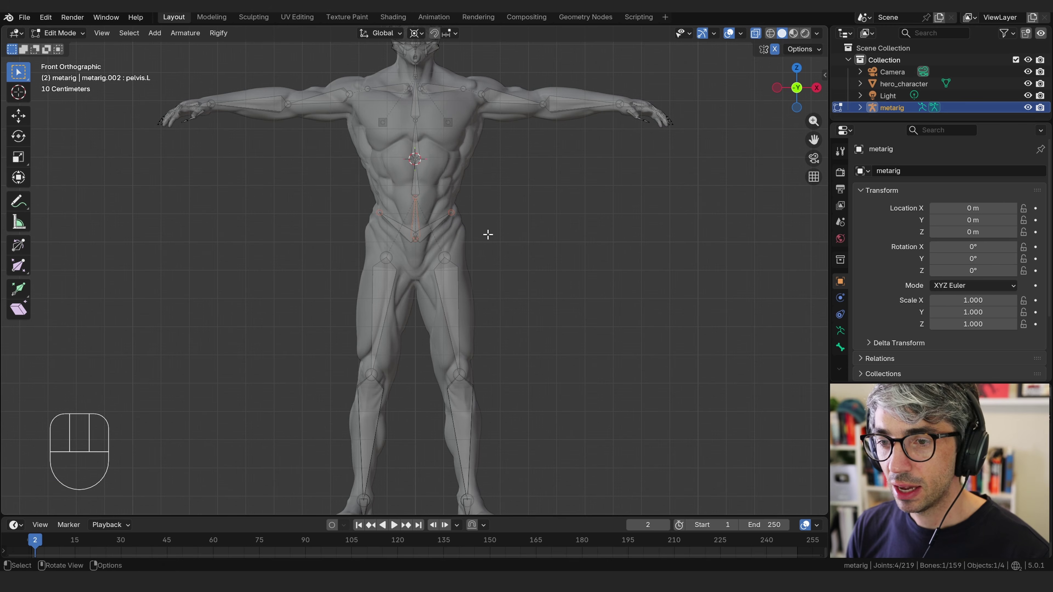
key(b)
drag(370, 206, 488, 242)
key(g)
key(y)
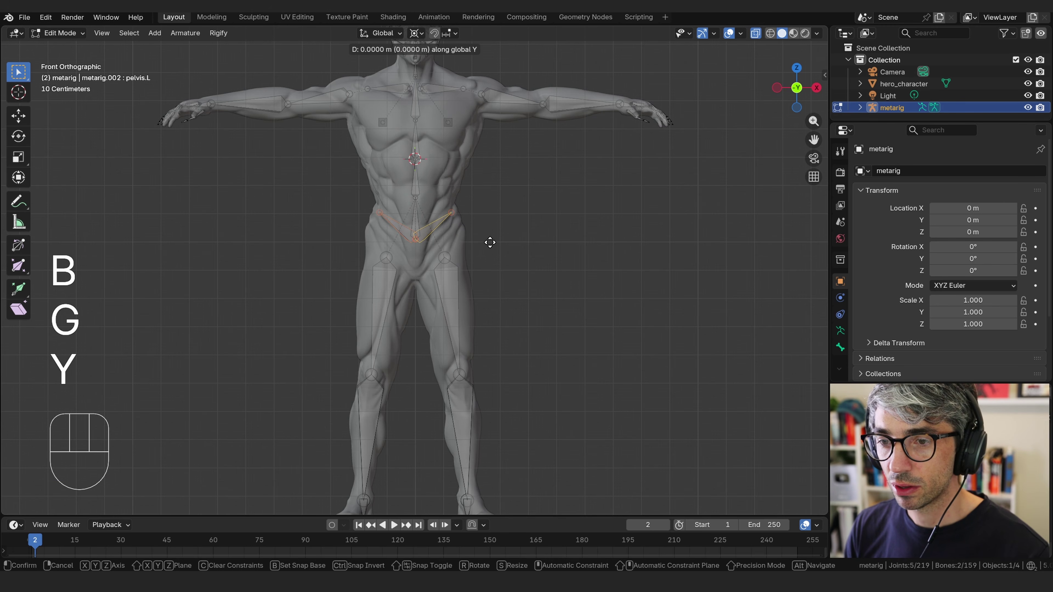
key(z)
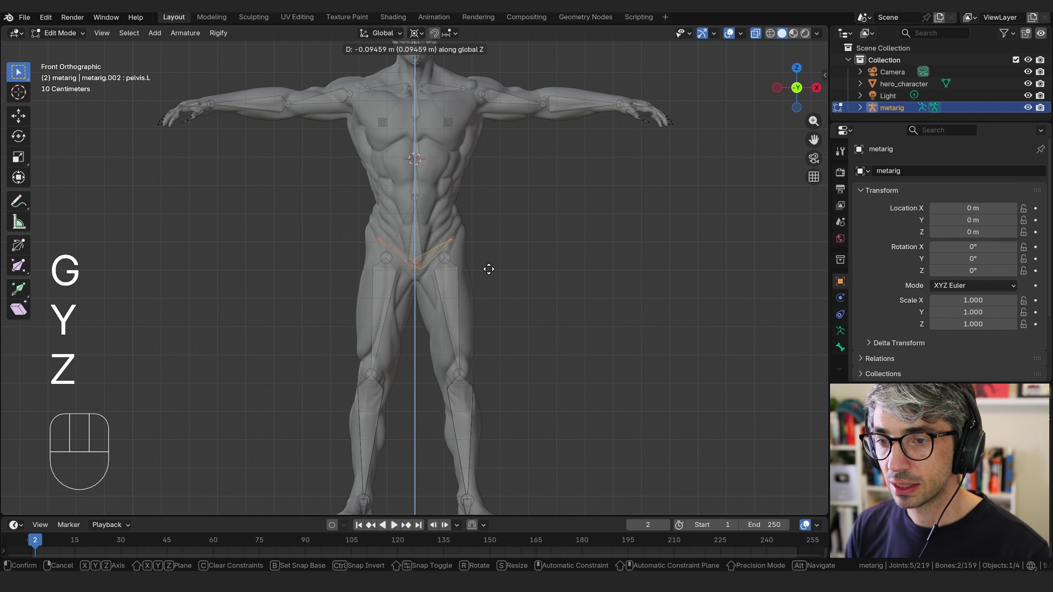
click(489, 268)
click(528, 265)
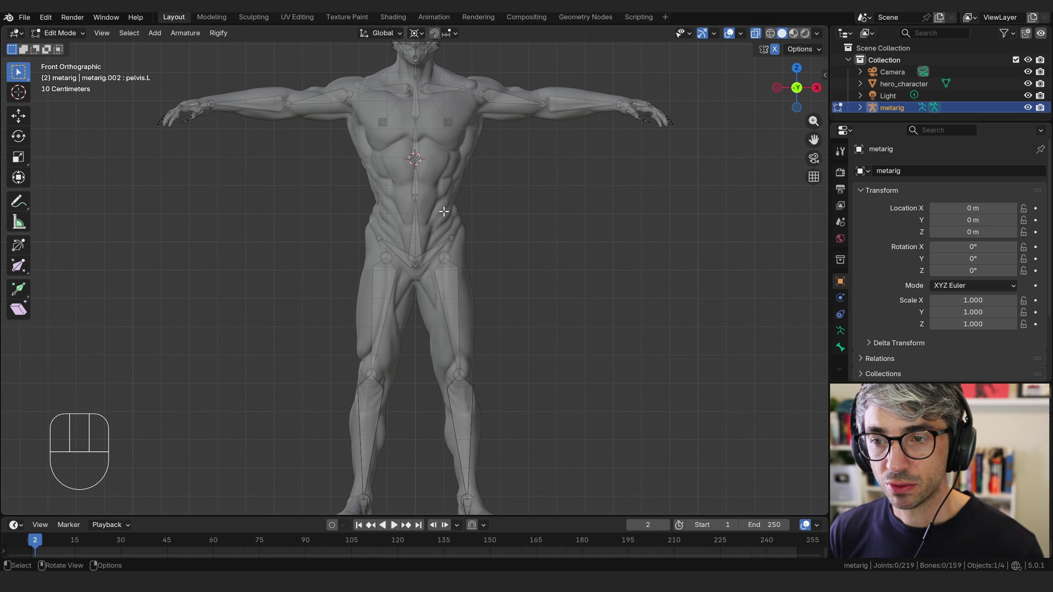
Lower the first spine joint above the pelvis by about 0.05 m along Z, and shift the next spine joint down along Z
click(421, 200)
key(g)
key(z)
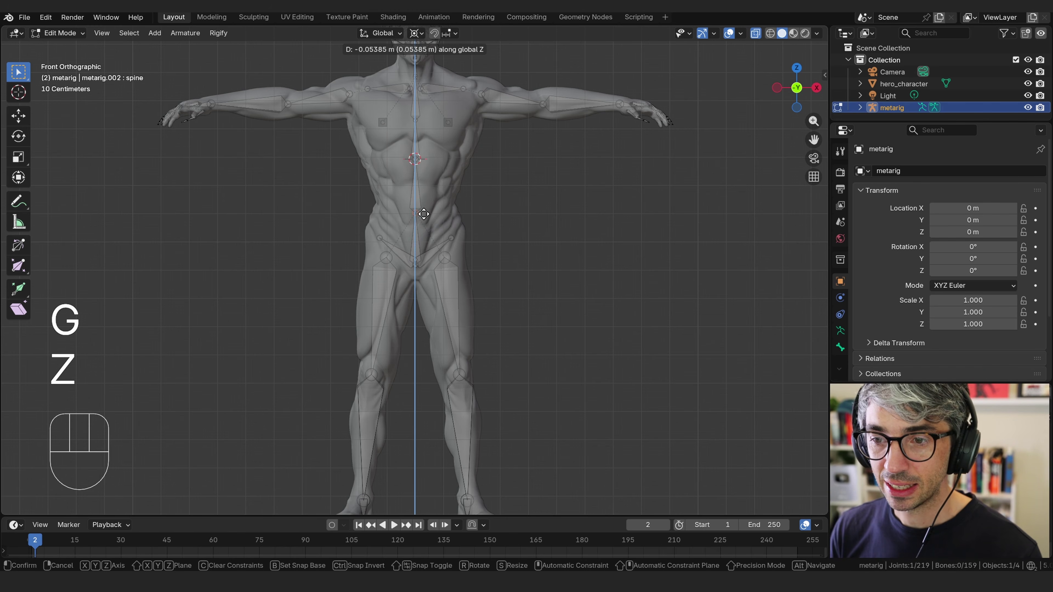
click(424, 215)
click(415, 159)
key(g)
key(z)
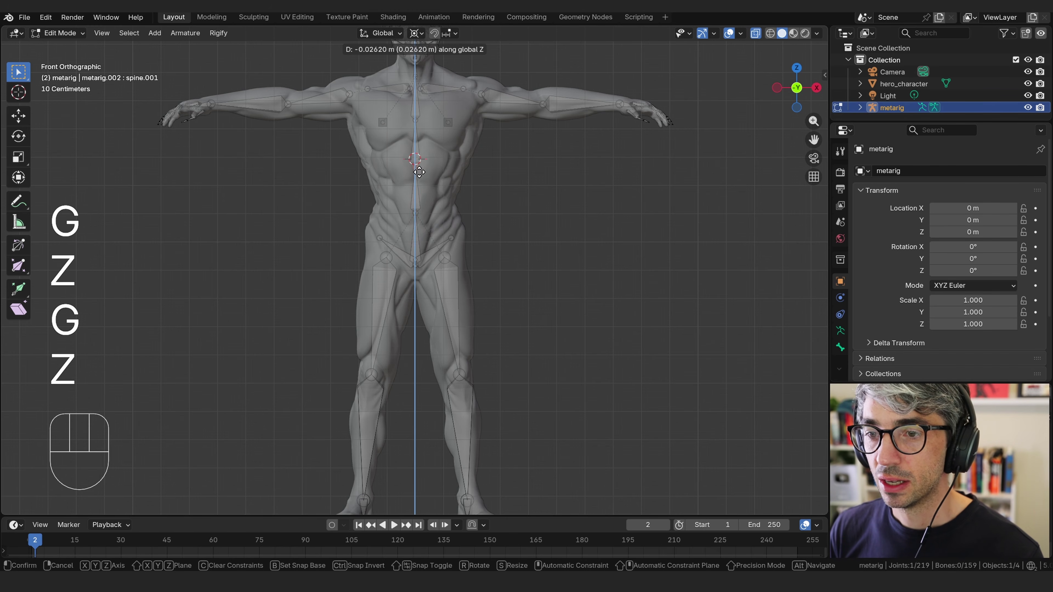
click(420, 176)
key(g)
key(z)
click(469, 177)
Examine how the metarig's bones line up with the mesh along the torso, legs, arms and shoulders
shift+middle_drag(527, 177, 548, 248)
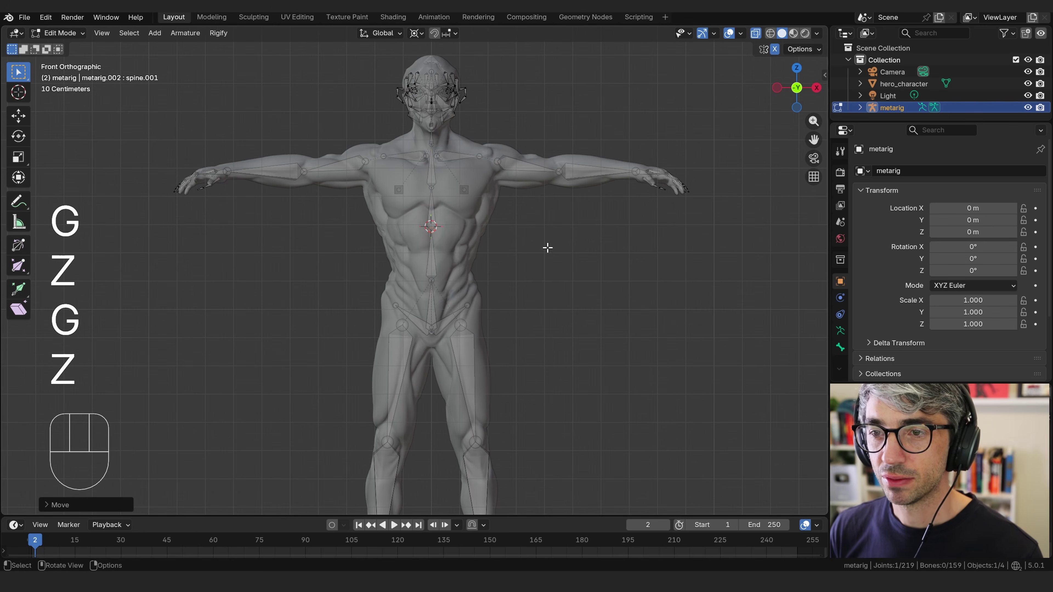
shift+middle_drag(645, 240, 590, 276)
scroll(435, 207, up, 1)
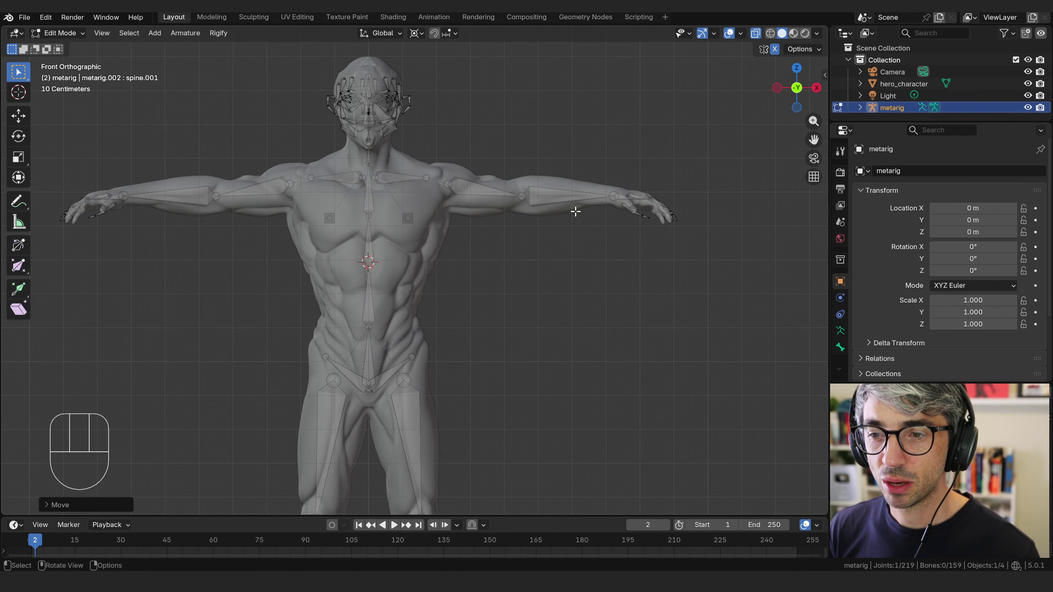
shift+middle_drag(552, 335, 578, 137)
shift+middle_drag(581, 390, 592, 298)
shift+middle_drag(596, 150, 585, 383)
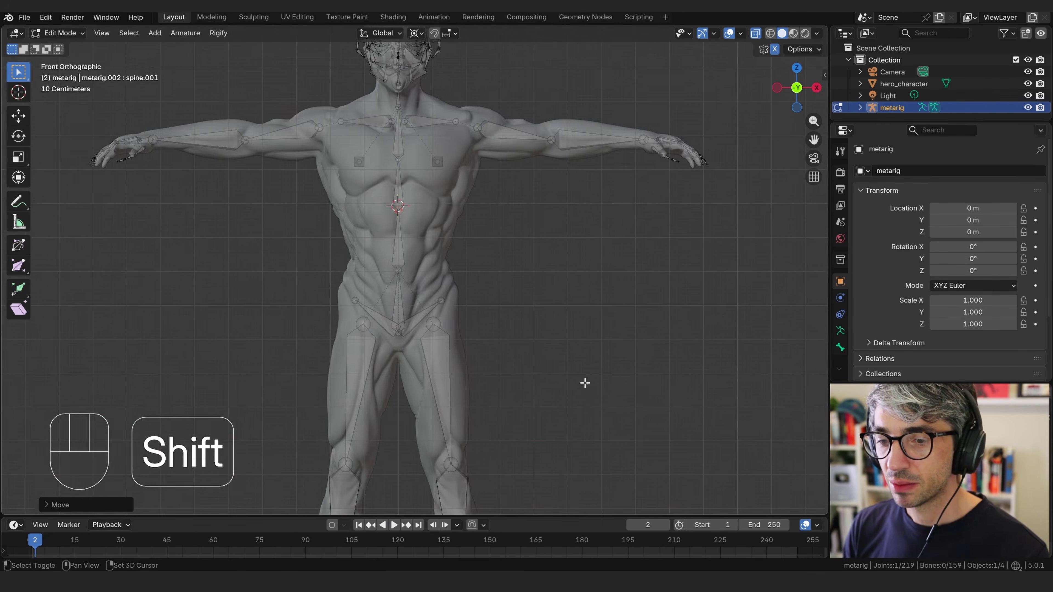
shift+middle_drag(497, 128, 497, 284)
scroll(466, 228, up, 6)
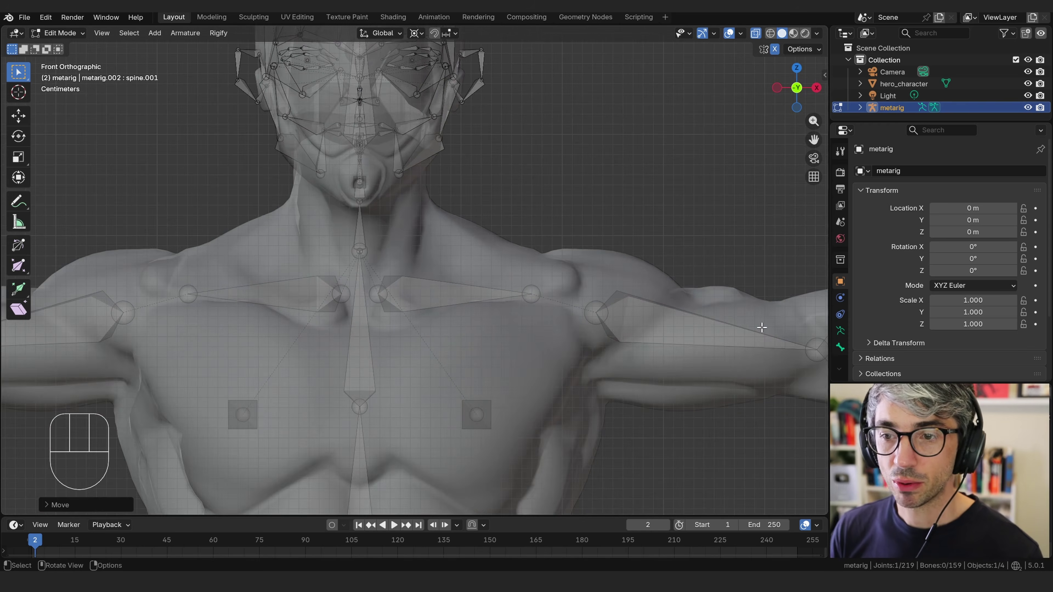
Select the outer joint of the left shoulder bone, and check the shoulder and face bones against the mesh
scroll(525, 271, down, 4)
click(470, 285)
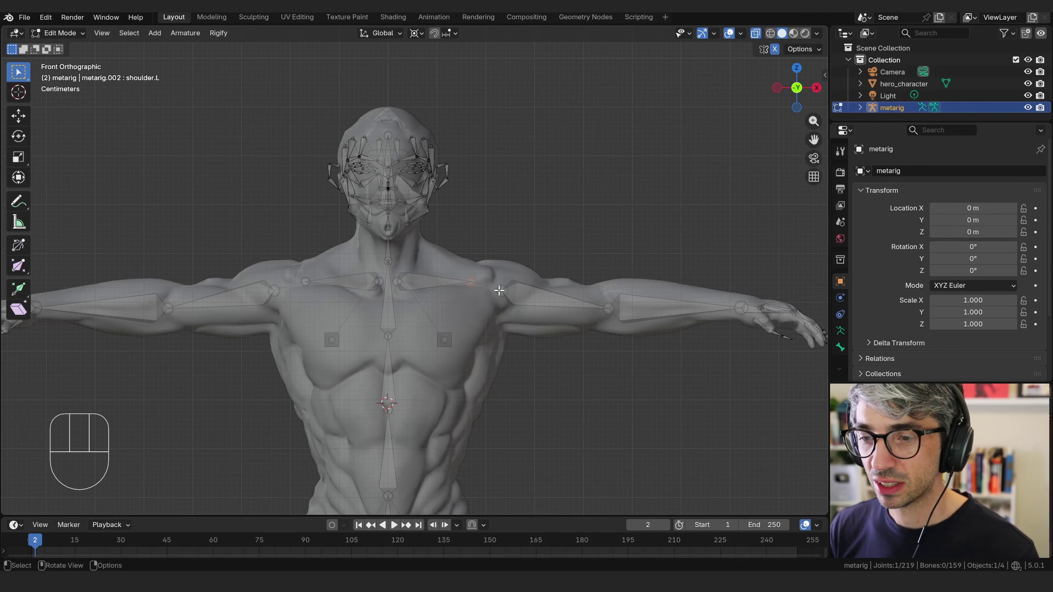
scroll(636, 311, down, 3)
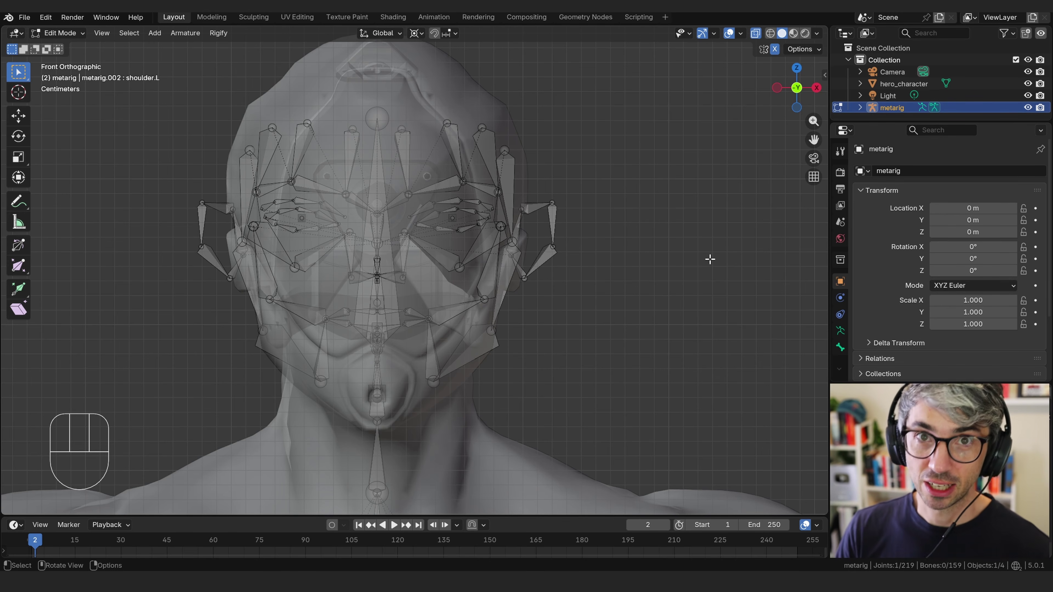
scroll(663, 262, down, 2)
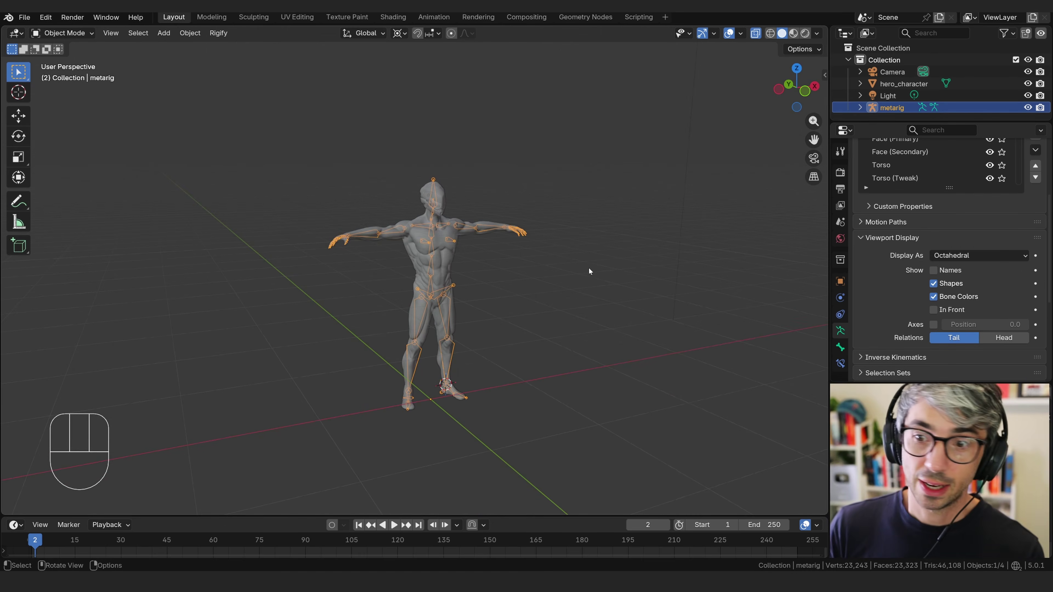
Examine from several angles how the metarig's arm, hand and finger bones sit inside the mesh, finishing with the whole body
scroll(589, 268, up, 3)
middle_drag(598, 233, 564, 254)
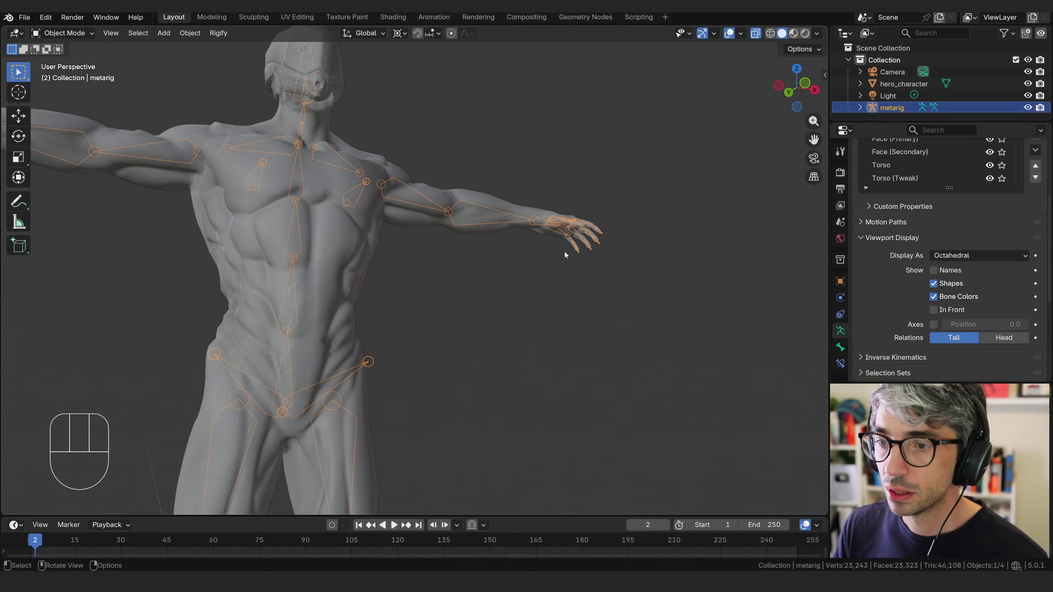
scroll(558, 243, down, 3)
mouse_move(515, 293)
middle_down()
mouse_move(478, 274)
mouse_move(534, 285)
middle_up()
shift+middle_drag(622, 326, 581, 297)
shift+middle_drag(616, 284, 578, 303)
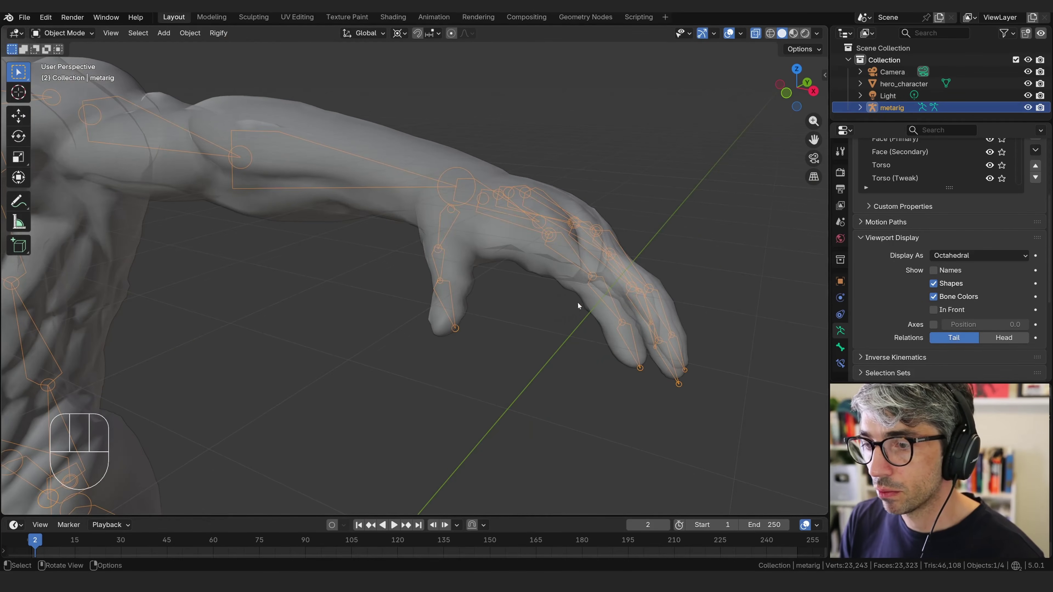
middle_drag(451, 225, 459, 197)
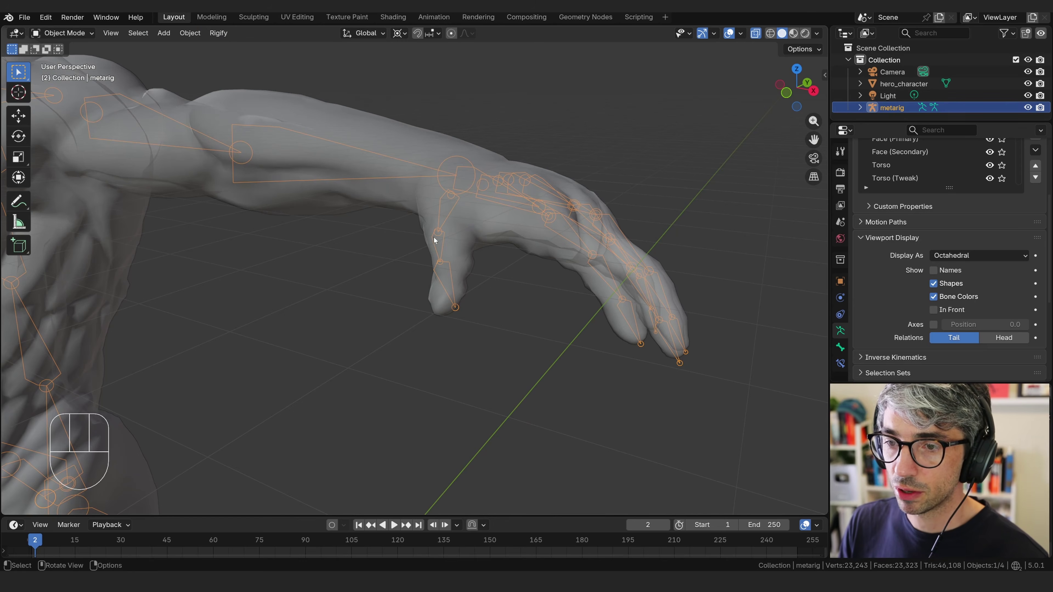
middle_drag(495, 298, 477, 258)
mouse_move(474, 315)
middle_down()
mouse_move(493, 294)
mouse_move(487, 309)
middle_up()
mouse_move(487, 309)
shift+middle_down()
mouse_move(478, 331)
mouse_move(480, 321)
shift+middle_up()
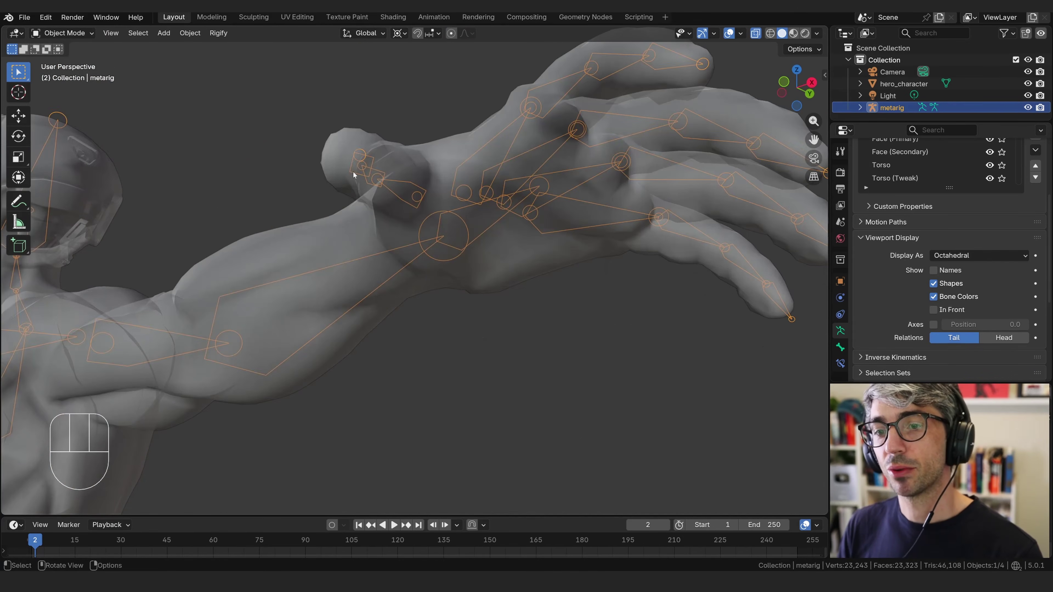
middle_drag(594, 231, 552, 277)
scroll(551, 278, down, 5)
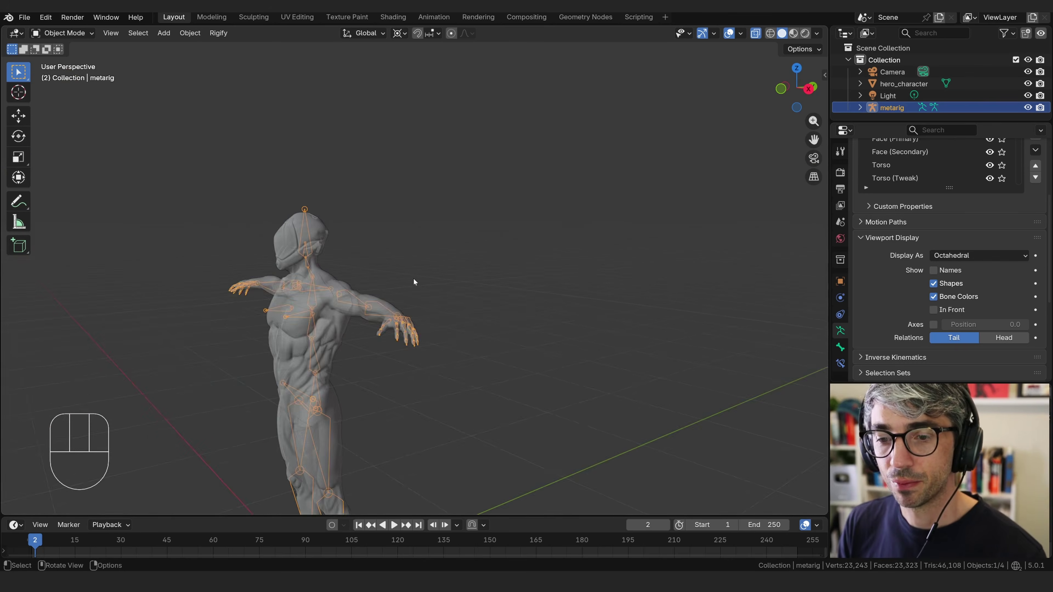
middle_drag(413, 278, 491, 293)
shift+middle_drag(492, 293, 577, 232)
middle_drag(577, 232, 582, 210)
middle_drag(582, 209, 577, 108)
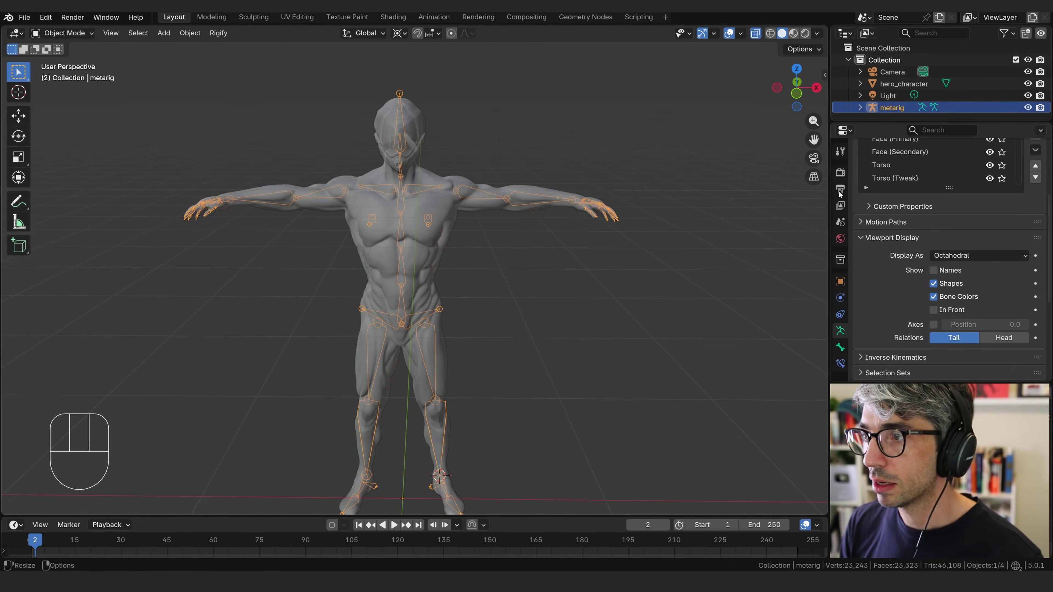
Rename the metarig object as hero_metarig
double_click(897, 108)
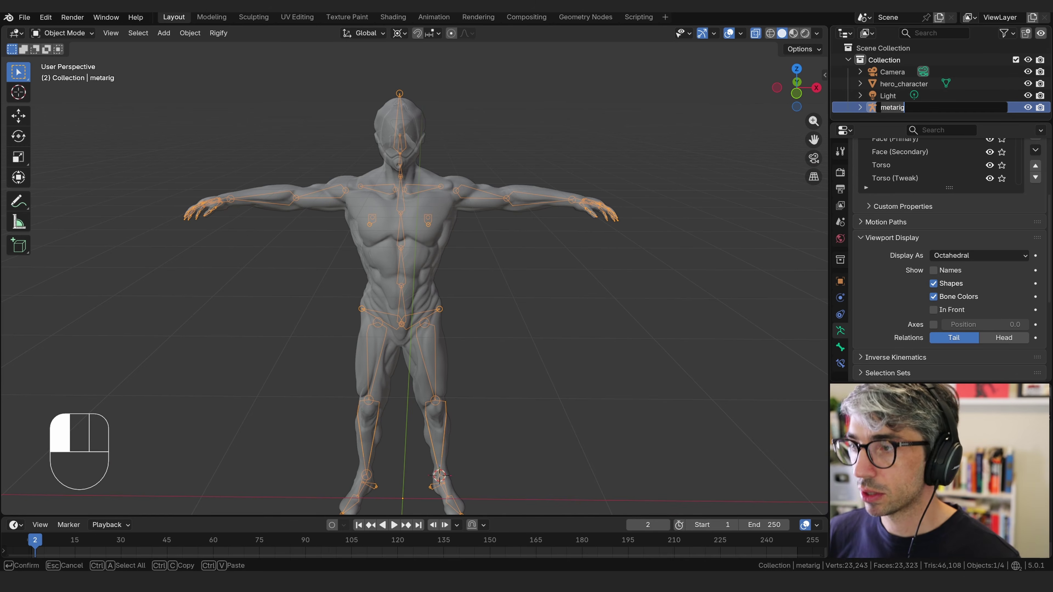
text(hero_meta)
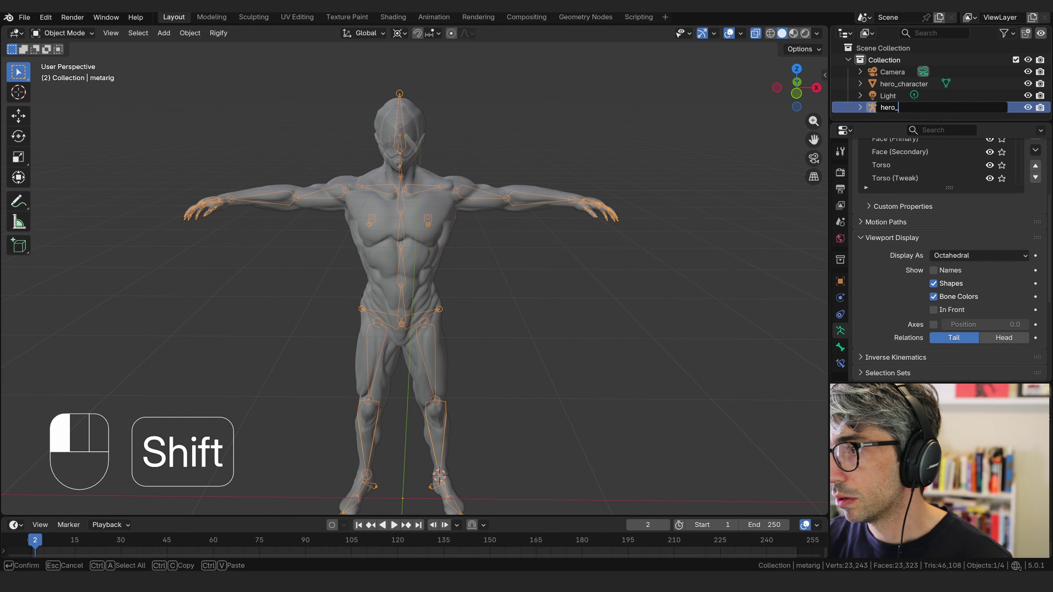
text(righ)
key(BackSpace)
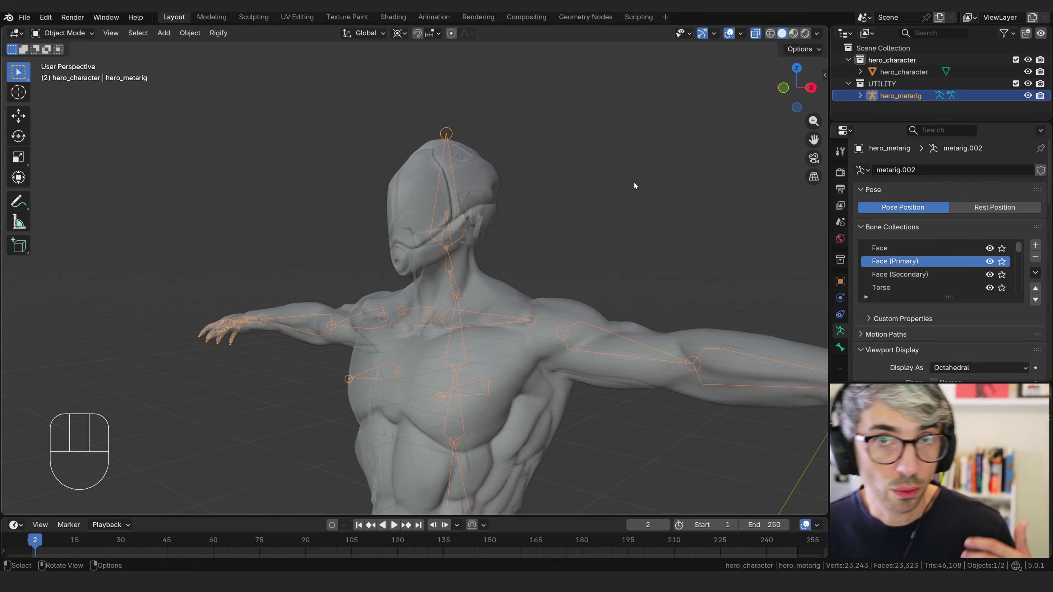
Remove the Face, Face (Primary) and Face (Secondary) bone collections from hero_metarig
mouse_move(321, 202)
middle_down()
mouse_move(352, 169)
mouse_move(184, 200)
mouse_move(312, 195)
middle_up()
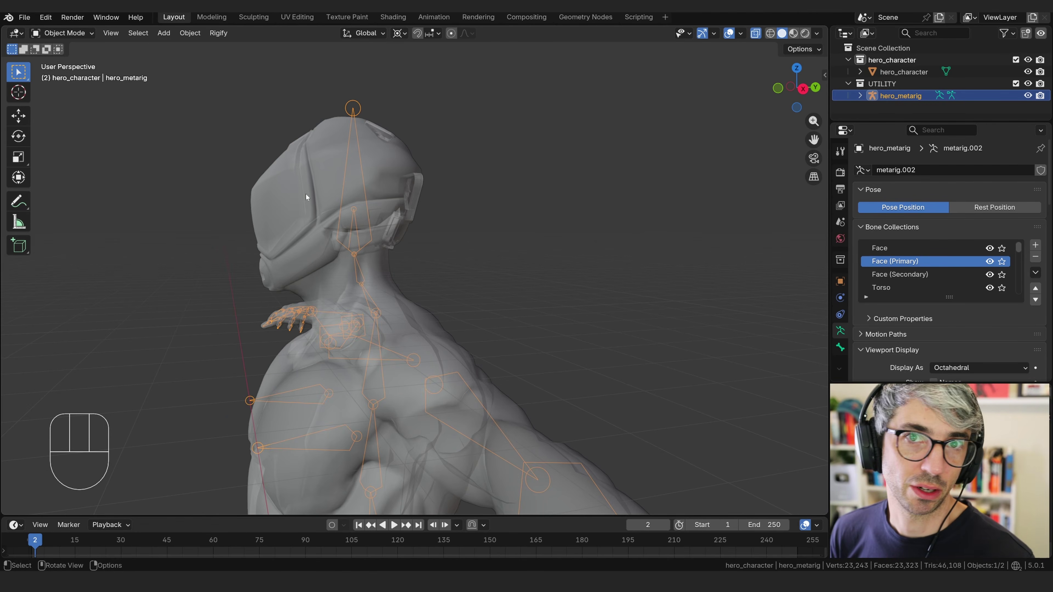
middle_drag(544, 210, 727, 297)
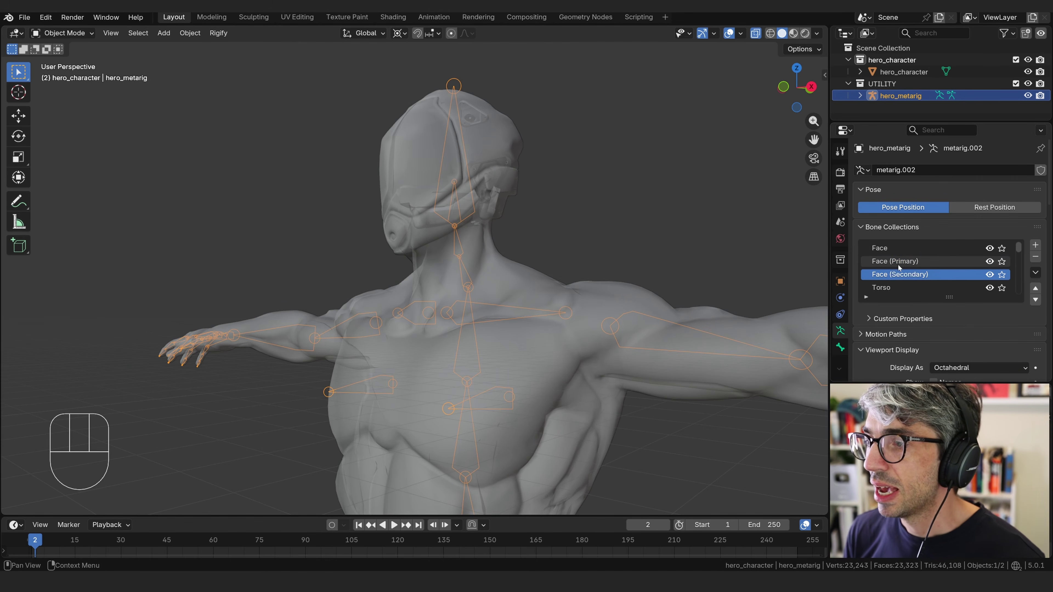
scroll(897, 266, down, 11)
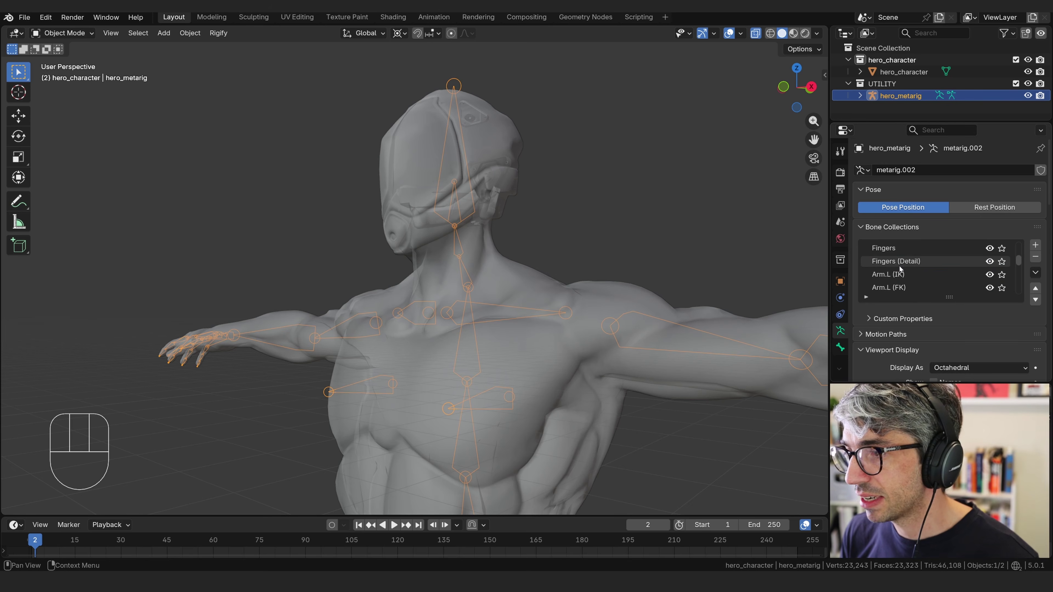
scroll(900, 266, up, 11)
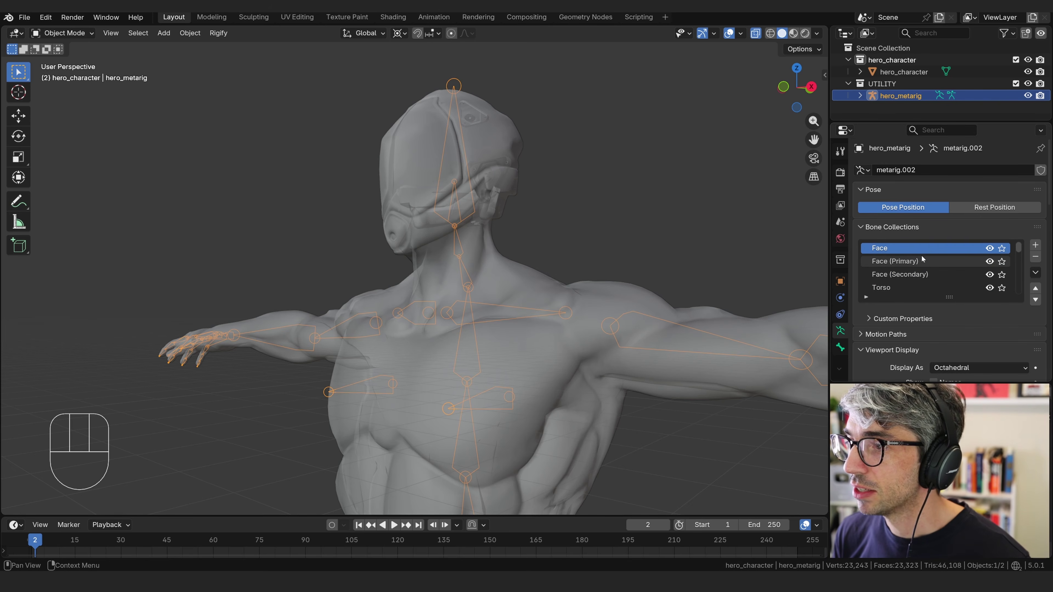
click(887, 261)
click(889, 275)
click(904, 249)
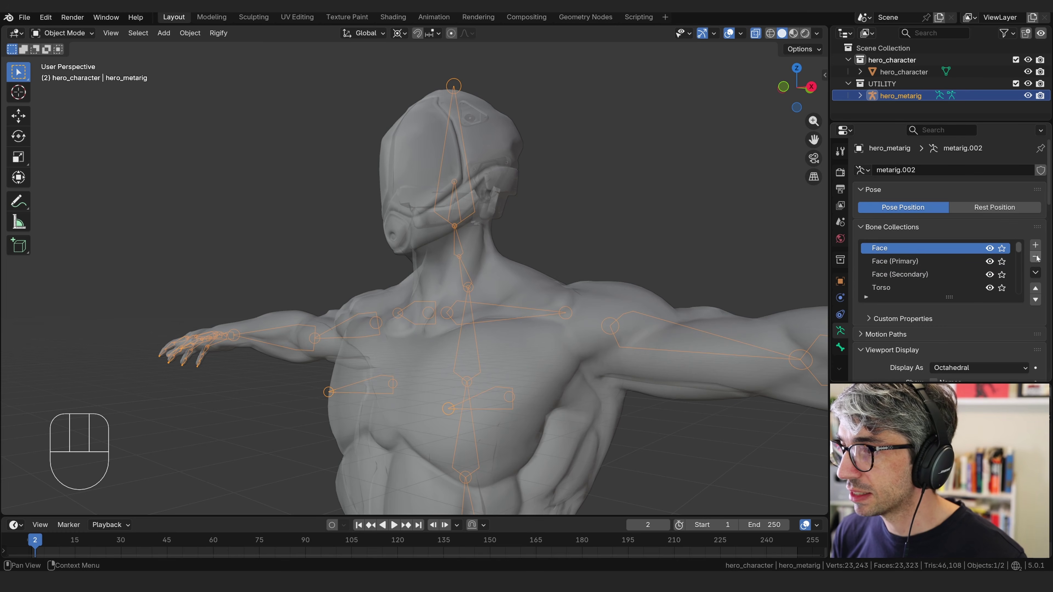
click(1036, 257)
click(1036, 258)
click(1035, 258)
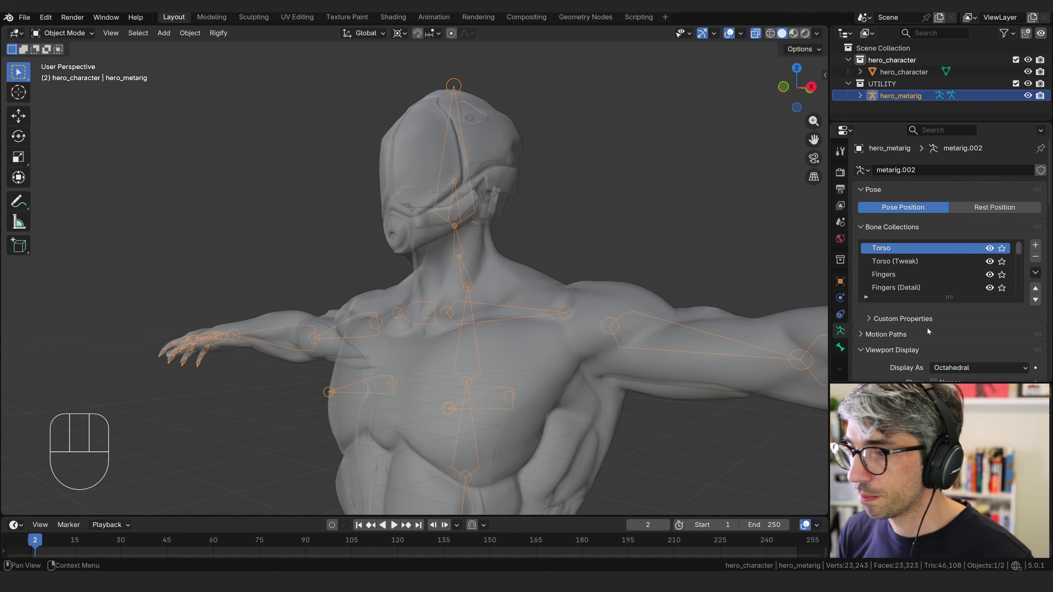
Generate the Rigify control rig from hero_metarig, and review the metarig's overwrite settings for target rig, UI script and widgets collection
scroll(927, 327, down, 10)
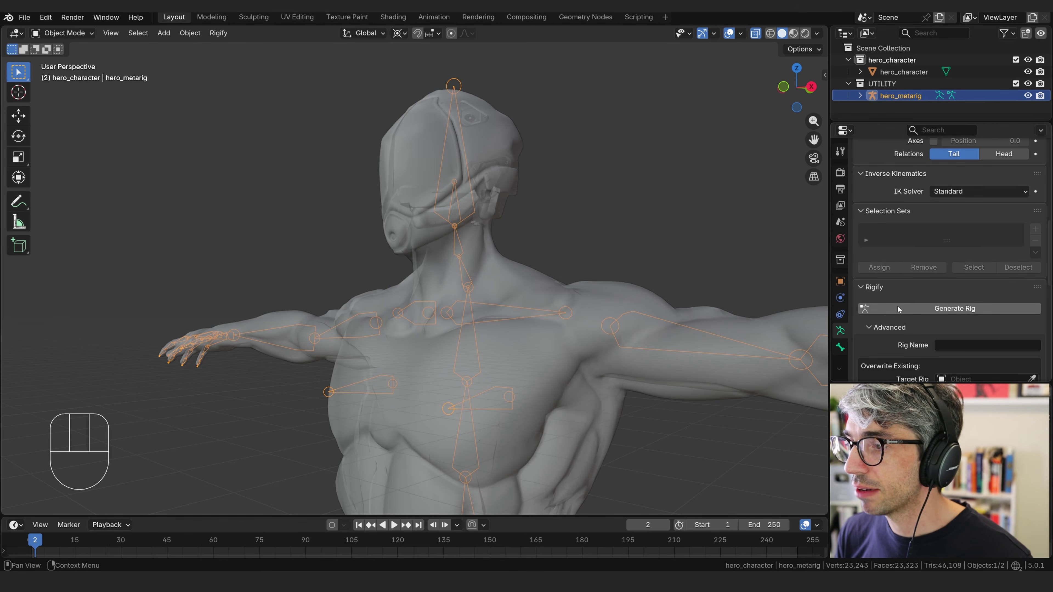
click(952, 310)
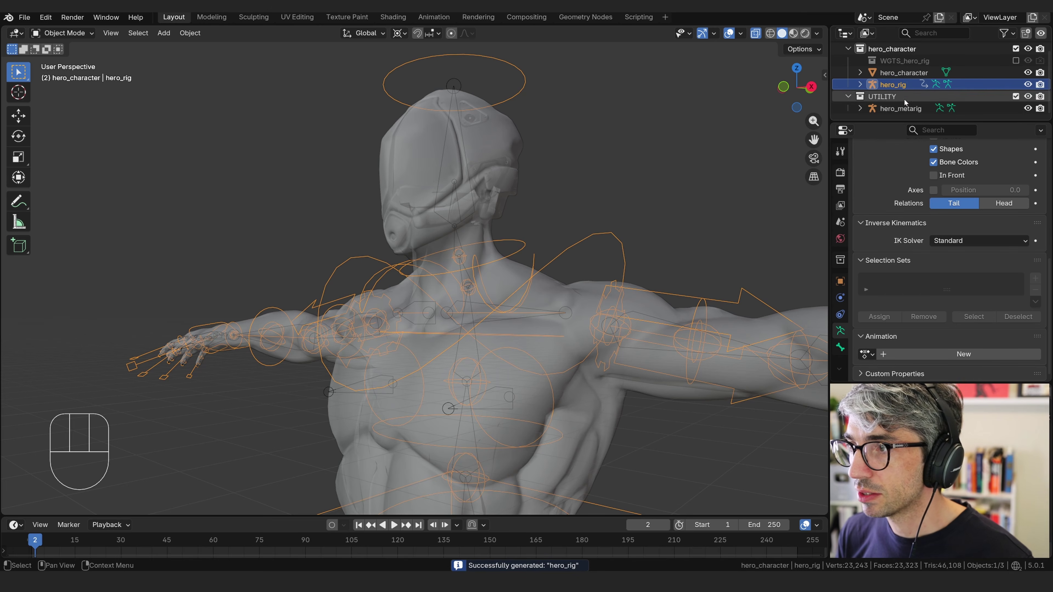
click(891, 110)
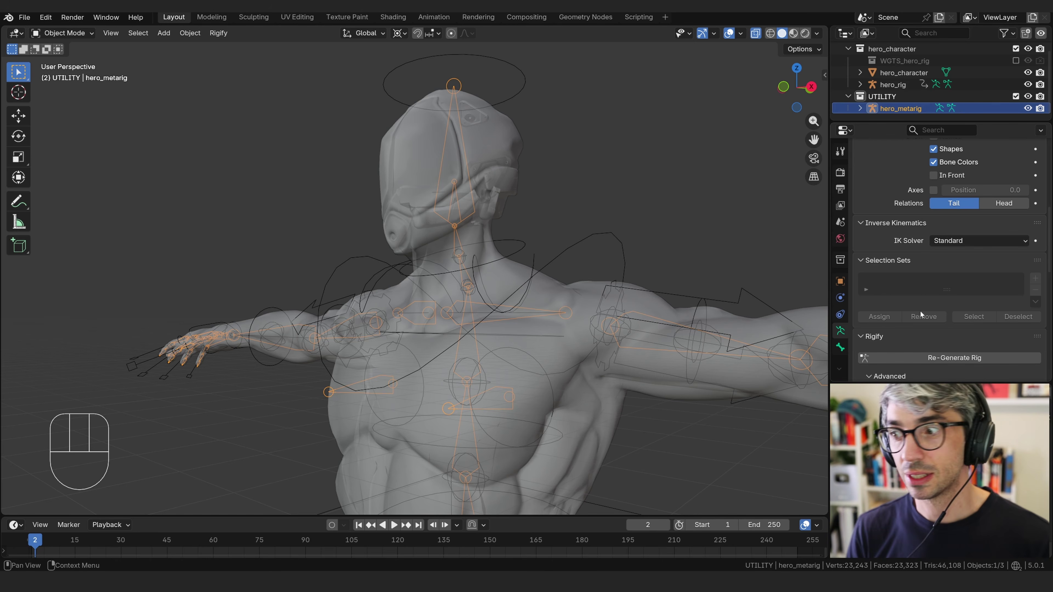
scroll(920, 314, down, 4)
scroll(907, 303, down, 1)
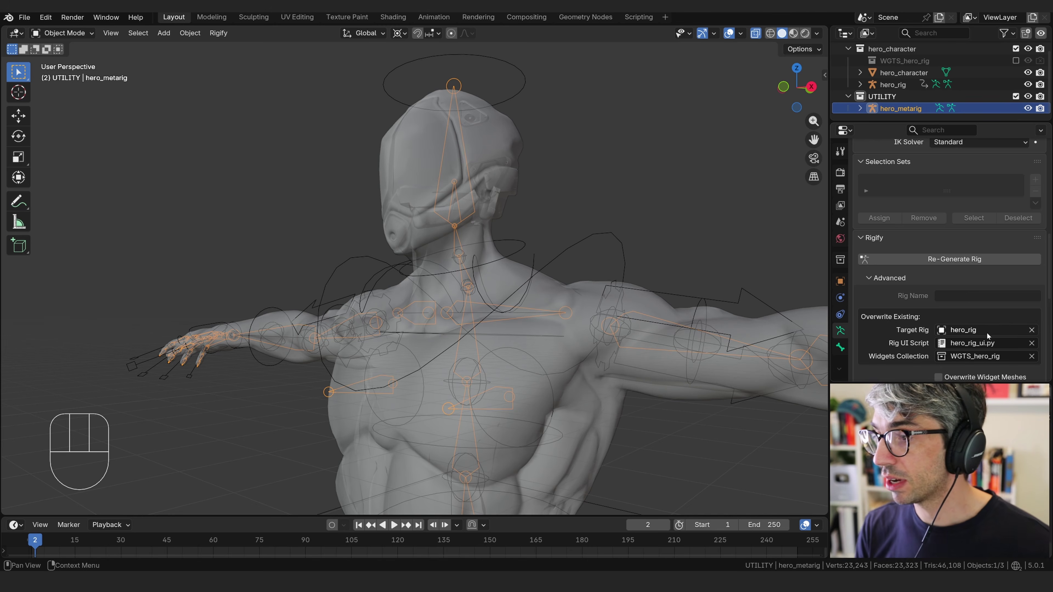
scroll(988, 336, down, 2)
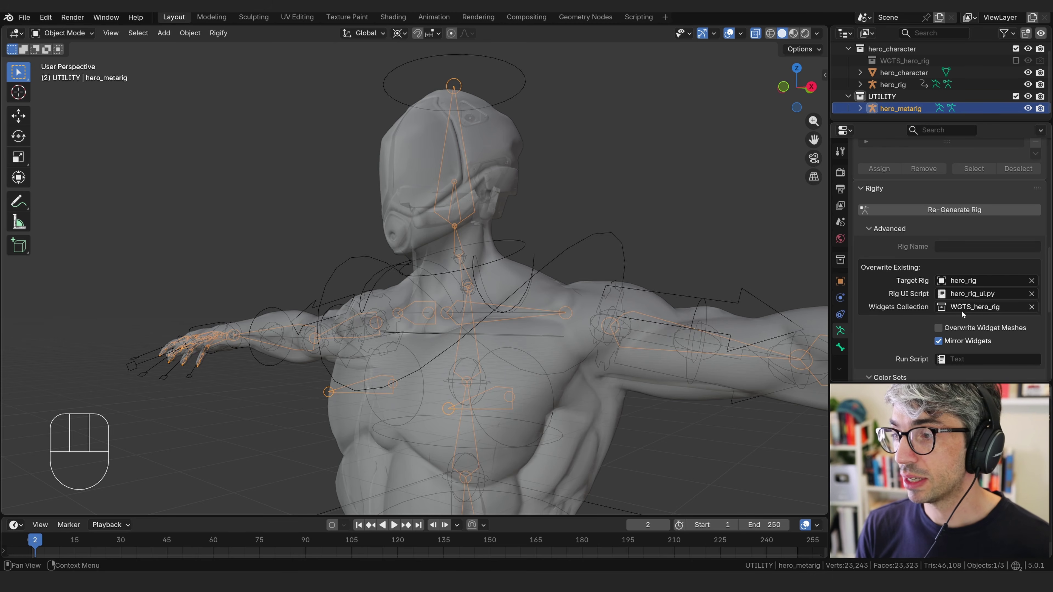
scroll(905, 73, up, 1)
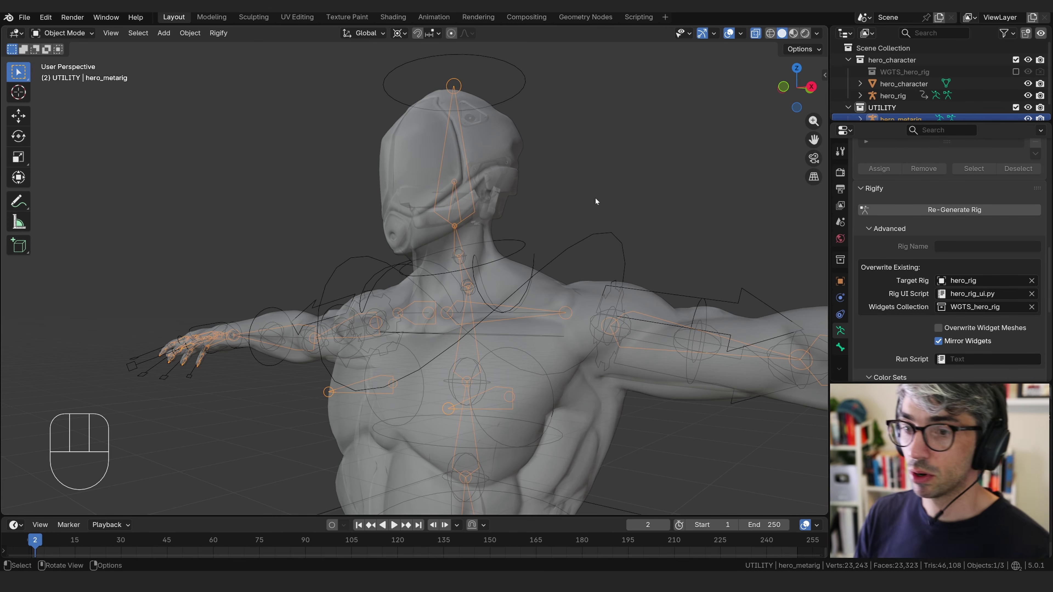
Exclude the UTILITY collection containing the metarig from the view layer
click(1009, 109)
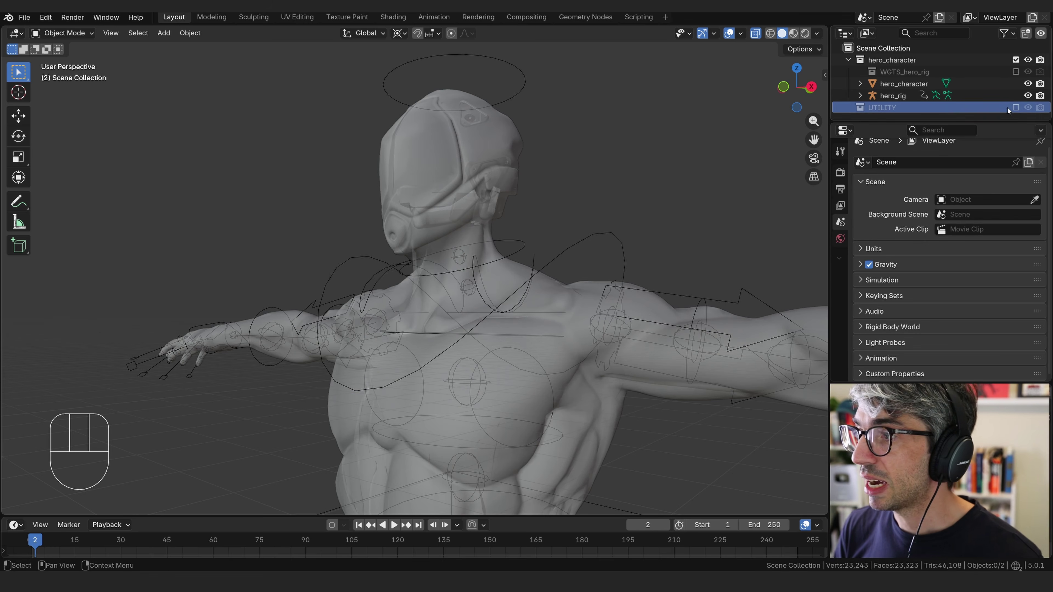
middle_drag(477, 224, 543, 220)
scroll(560, 216, down, 3)
shift+middle_drag(600, 206, 538, 274)
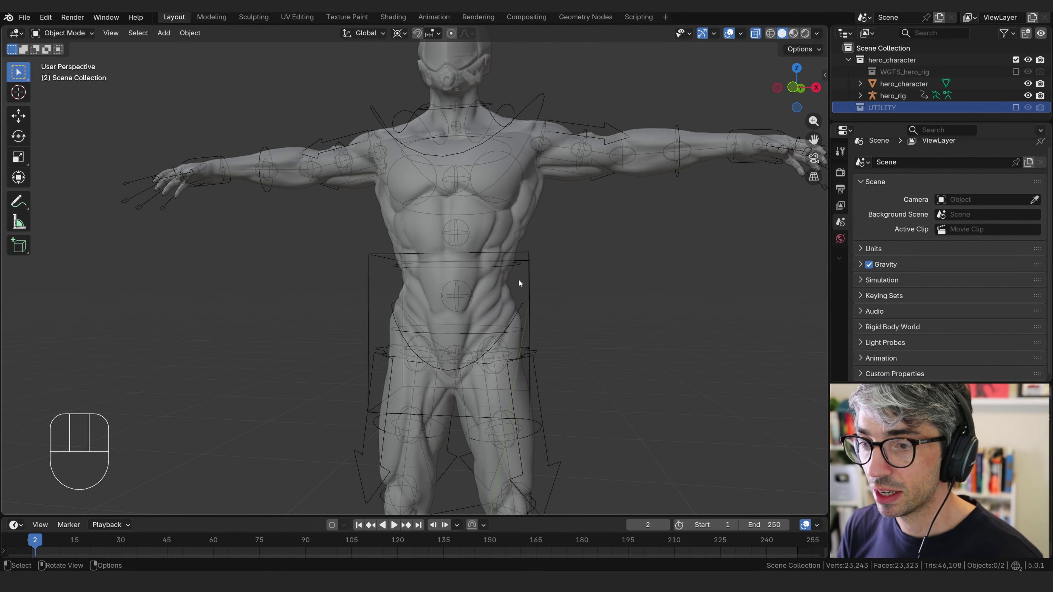
Select hero_rig and examine its control shapes around the character from several angles
click(528, 258)
middle_drag(606, 220, 613, 259)
shift+middle_drag(614, 260, 532, 278)
scroll(623, 252, down, 3)
middle_drag(533, 279, 570, 337)
middle_drag(614, 157, 661, 111)
shift+middle_drag(572, 125, 589, 223)
scroll(590, 223, up, 2)
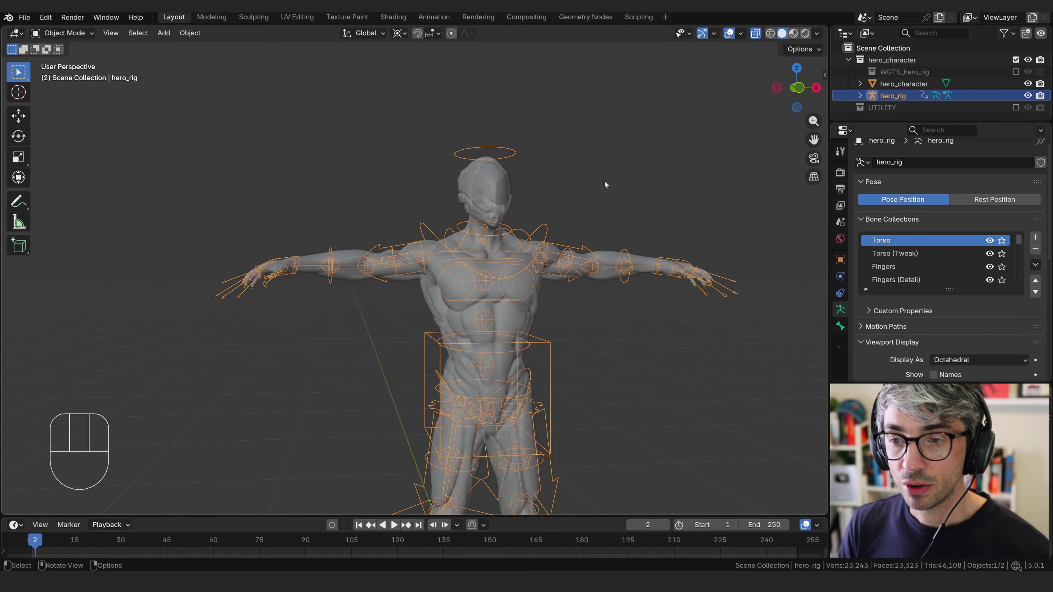
middle_drag(604, 180, 548, 189)
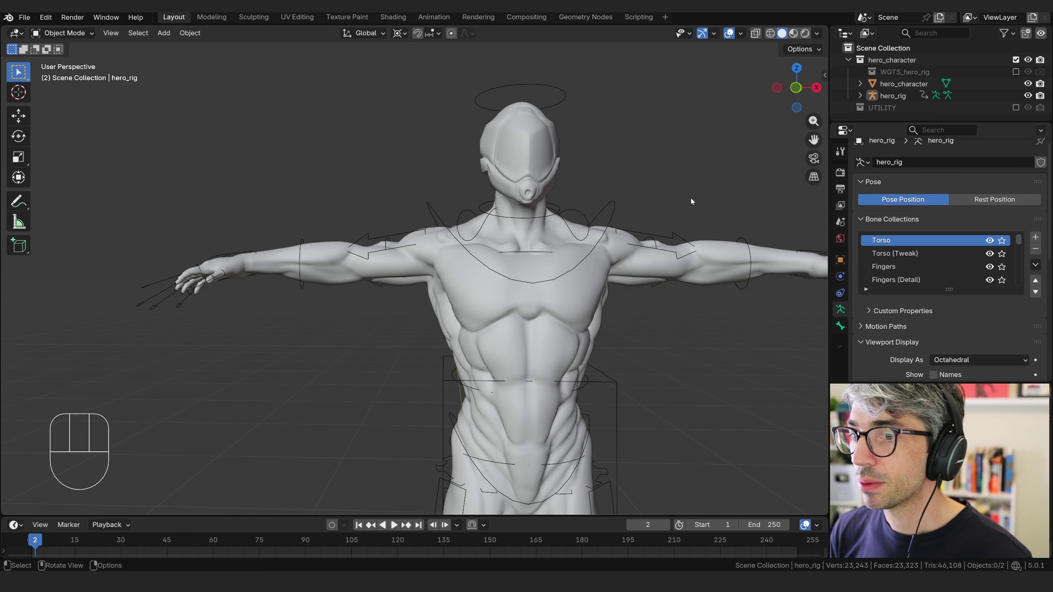
Parent the hero_character mesh to hero_rig with automatic weights, and select the rig alone
scroll(691, 199, down, 3)
shift+middle_drag(691, 199, 644, 251)
scroll(685, 267, up, 1)
click(560, 237)
shift+click(498, 282)
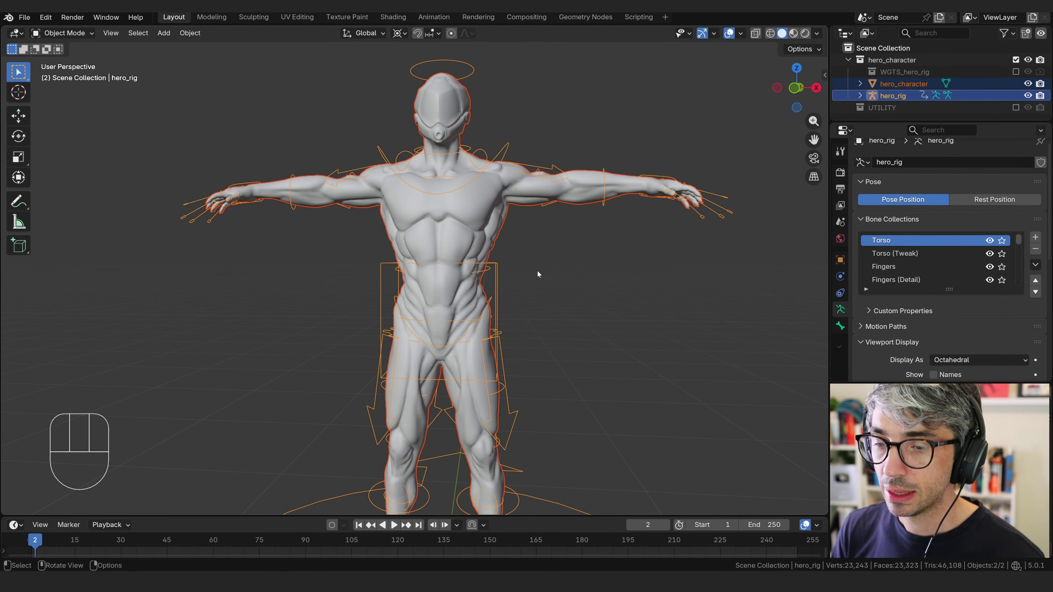
key(ctrl+p)
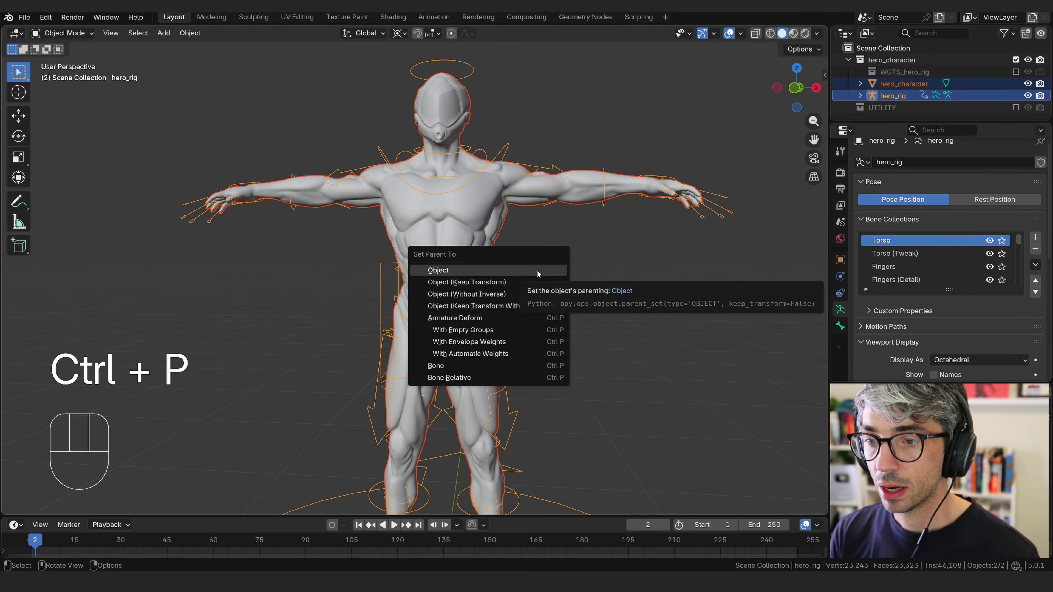
key(Down)
key(Down)
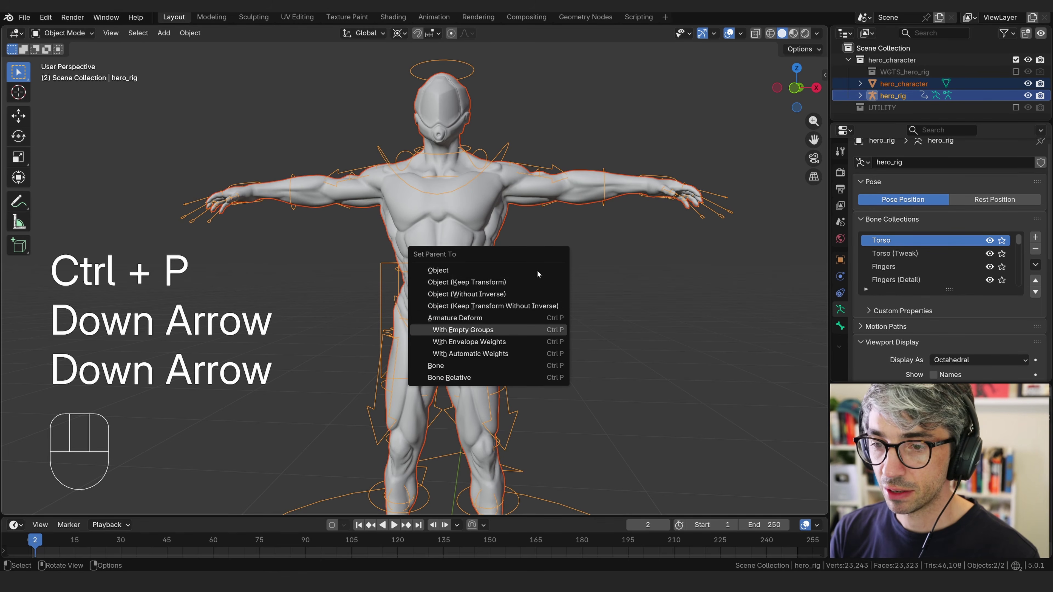
key(Down)
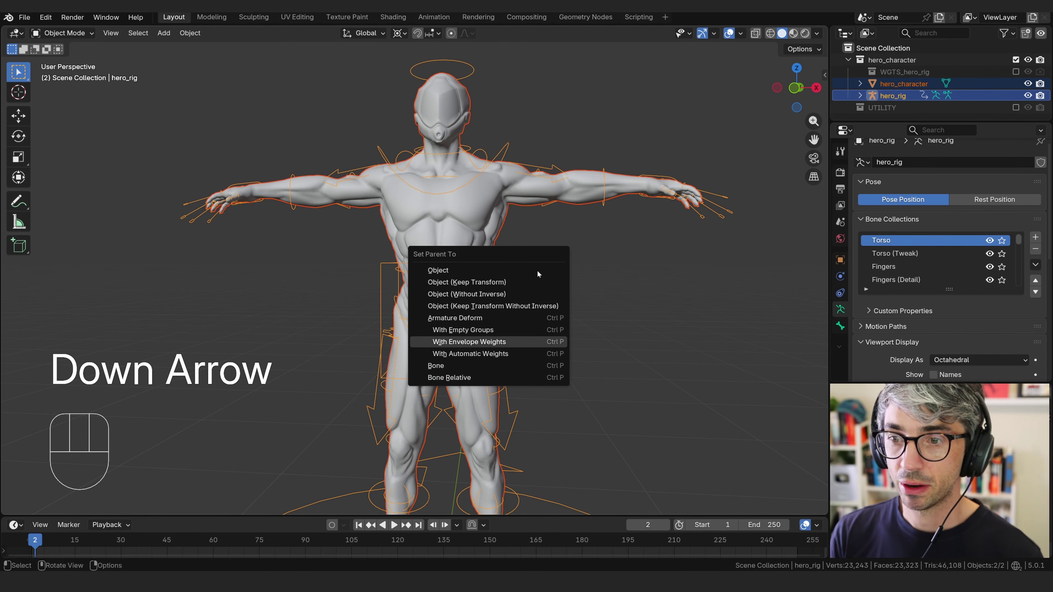
key(Down)
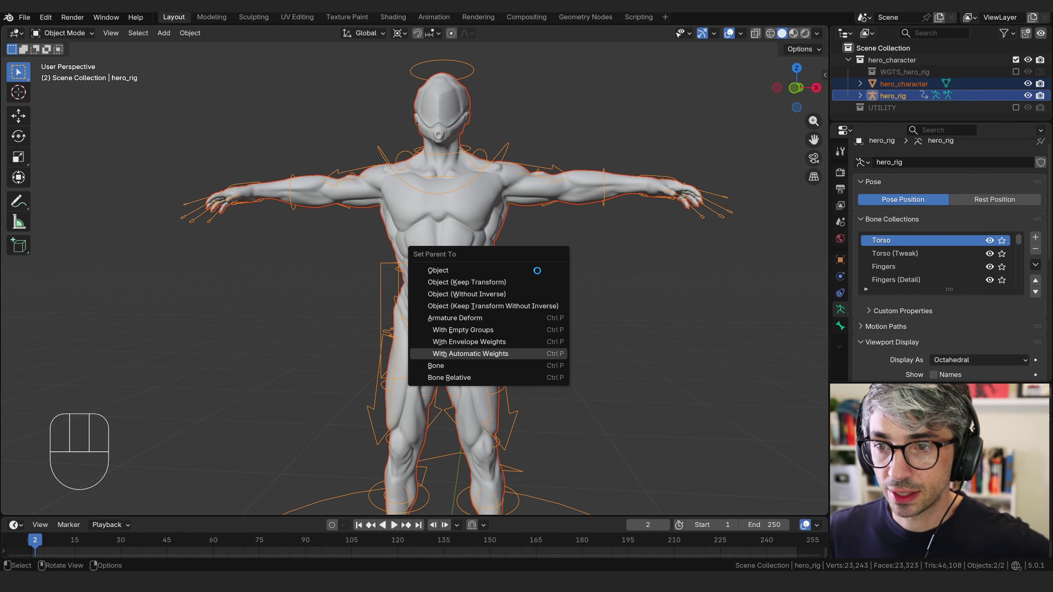
click(538, 270)
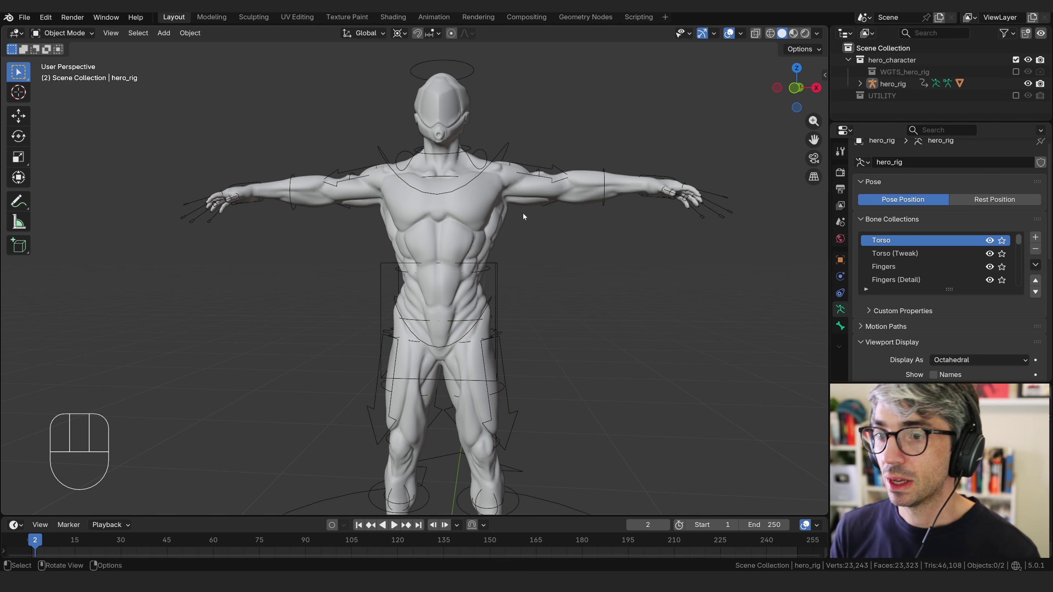
click(500, 152)
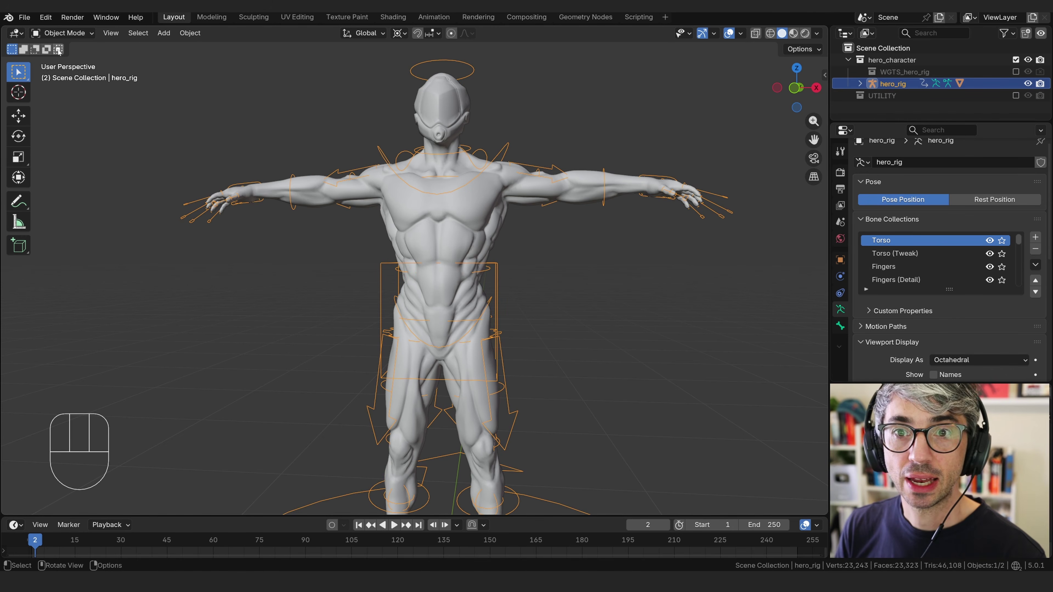
Switch hero_rig to Pose Mode and try moving the left hand IK control and rotating the head control
click(62, 33)
click(63, 73)
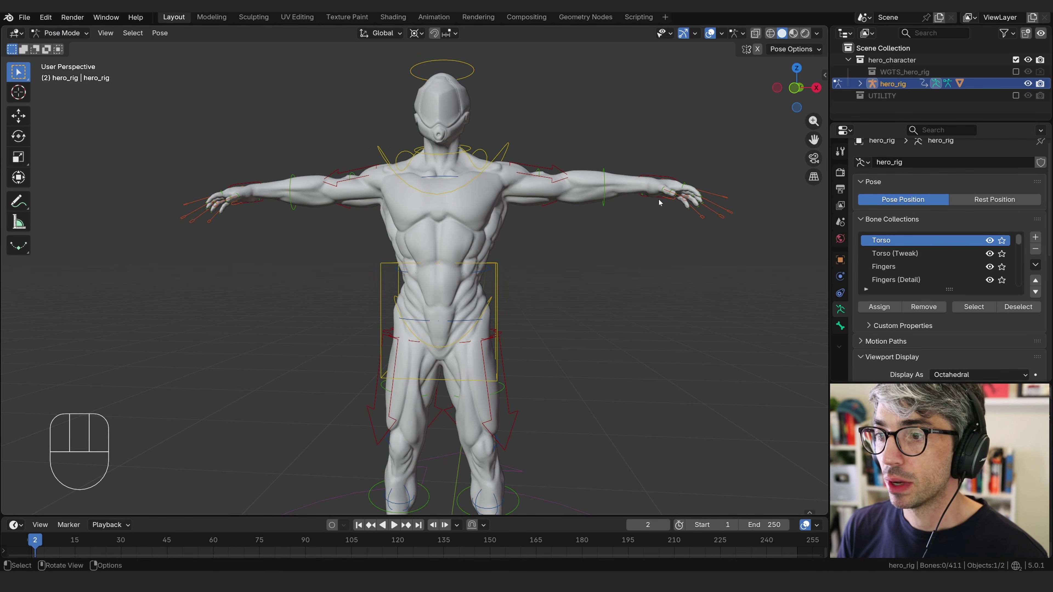
key(g)
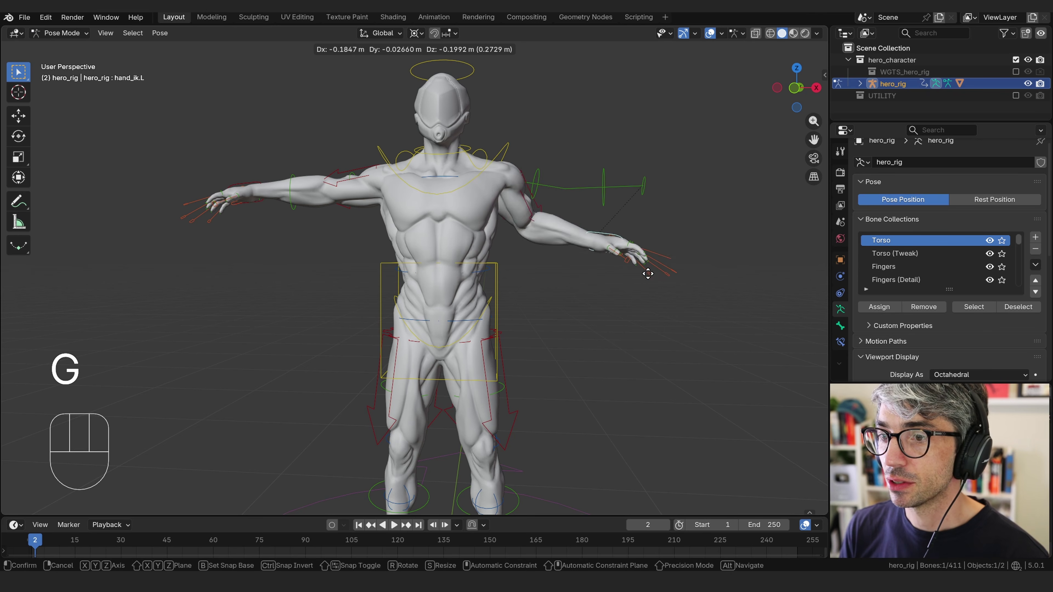
key(Escape)
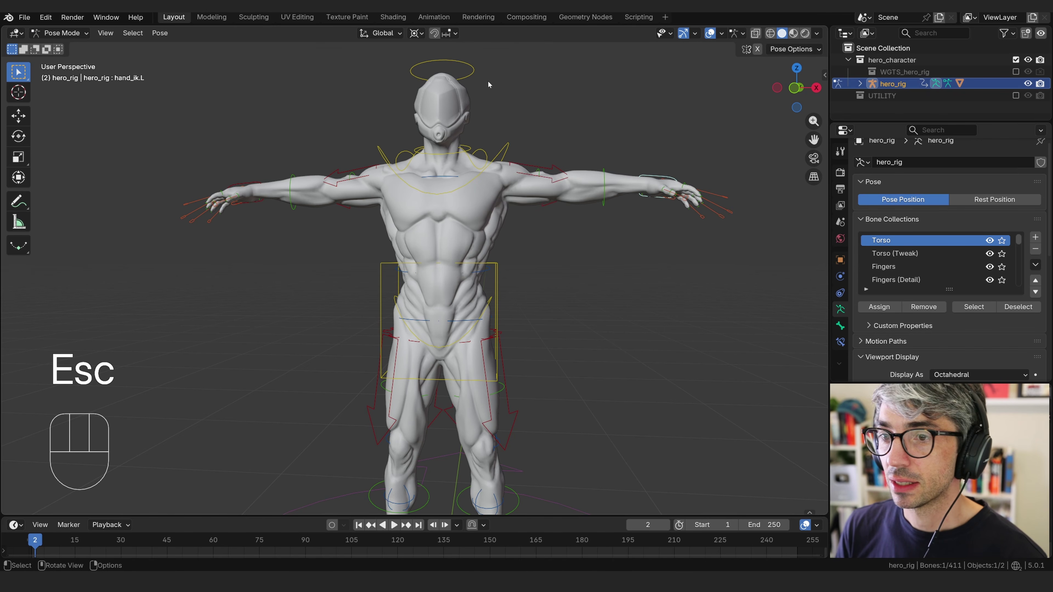
key(r)
key(Escape)
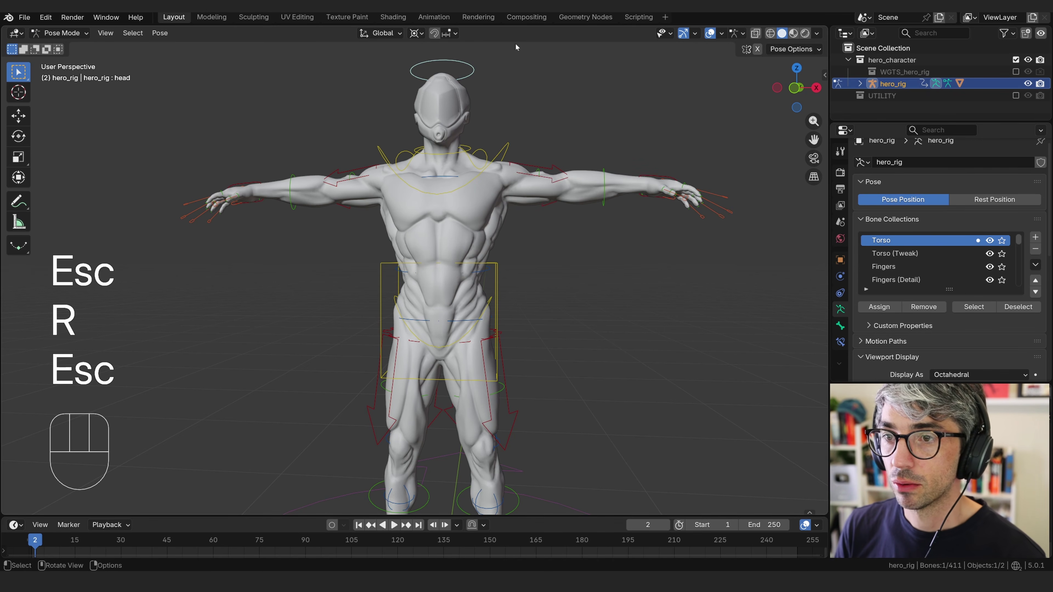
Change the transform pivot point and scale the left hand's finger master controls to test curling the fingers
click(416, 33)
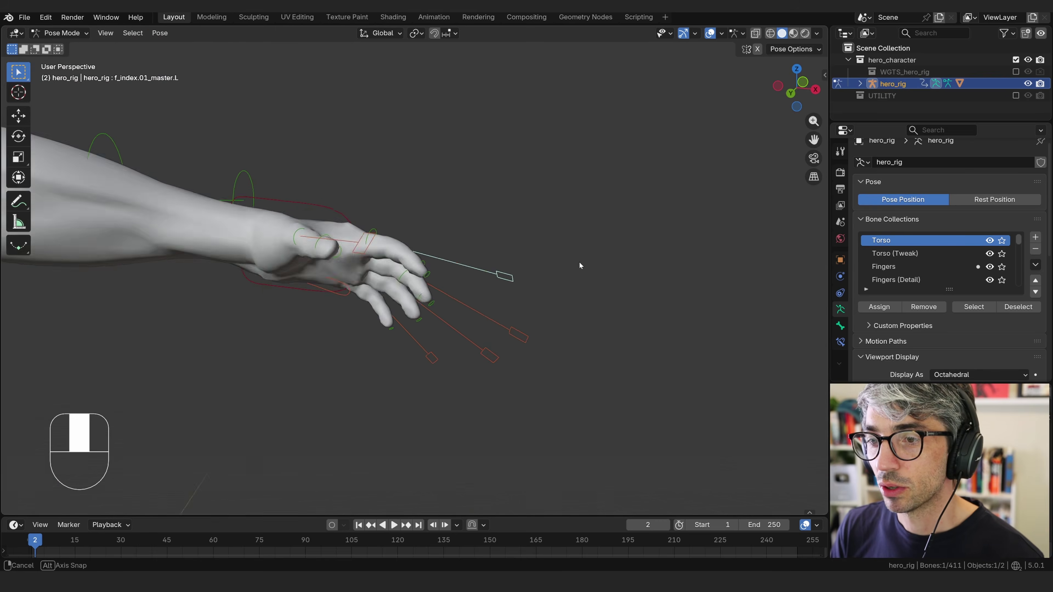
middle_drag(579, 261, 589, 217)
key(s)
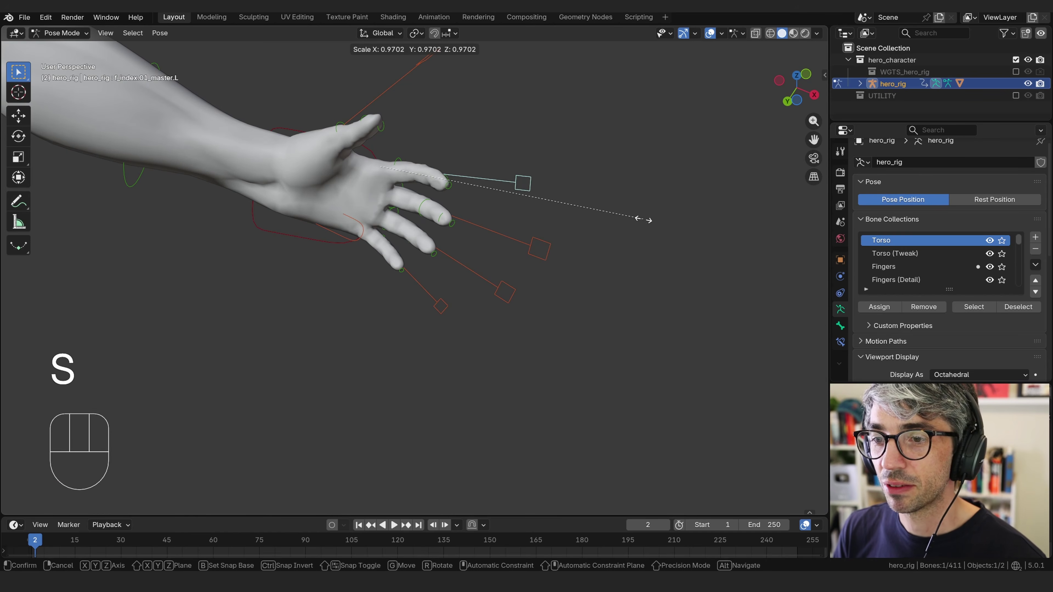
key(Escape)
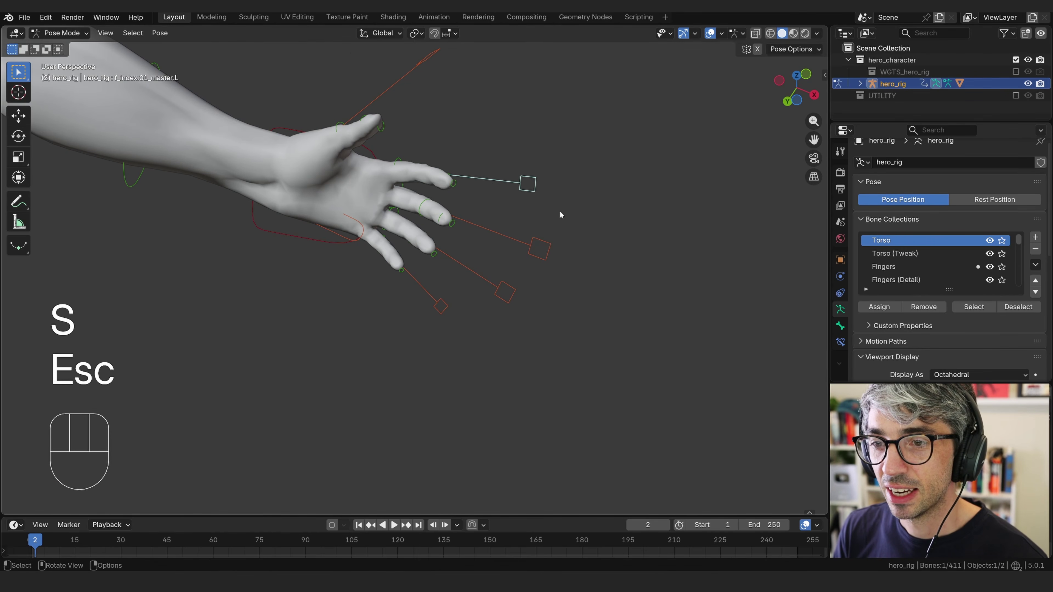
key(s)
key(Escape)
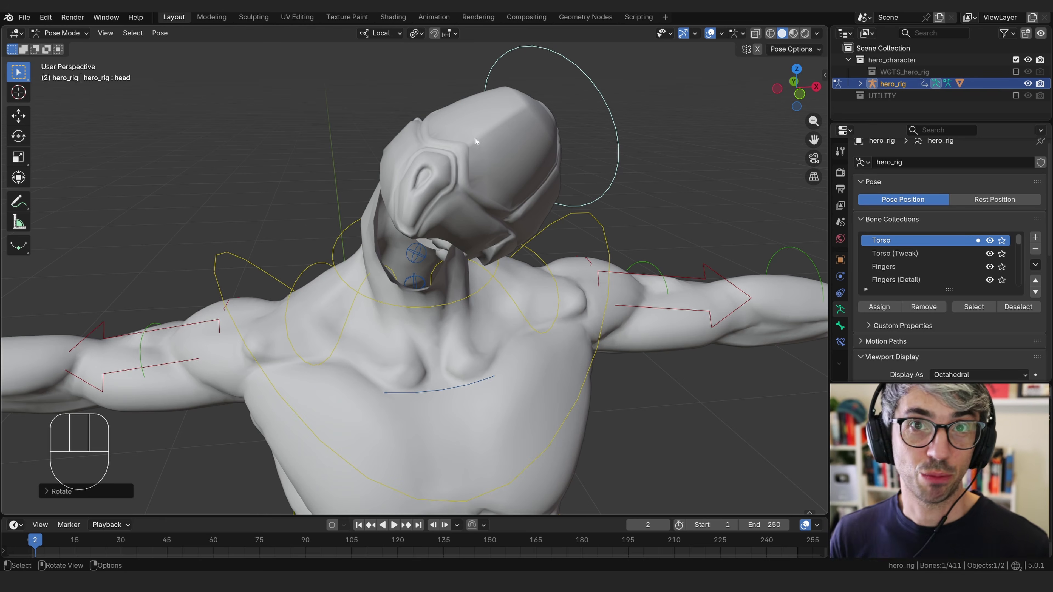
Rotate the head control of hero_rig slightly further to test the head and neck deformation
mouse_move(522, 136)
middle_down()
mouse_move(533, 175)
mouse_move(509, 142)
middle_up()
key(r)
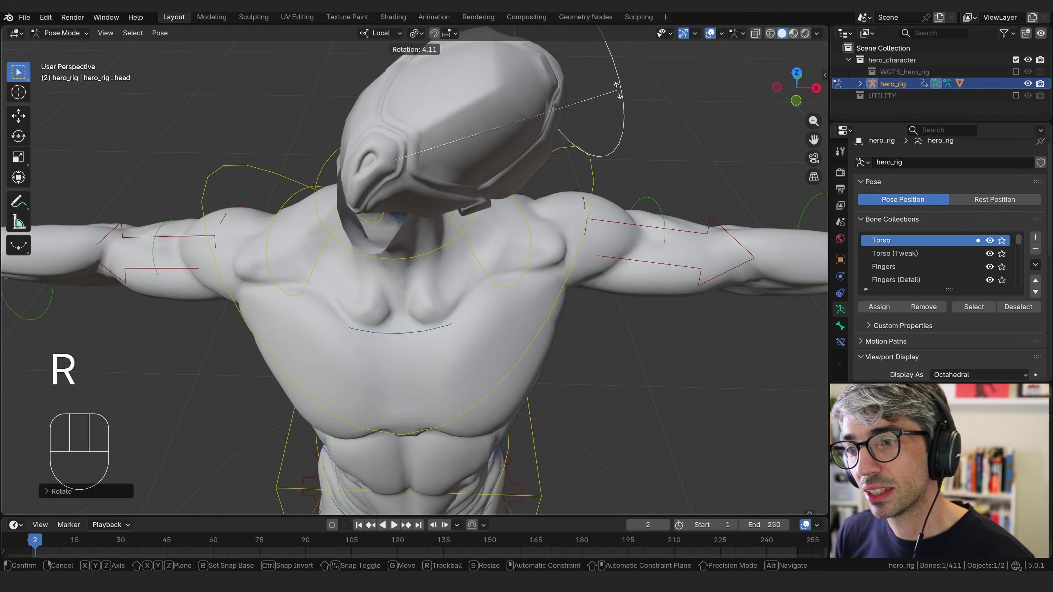
click(611, 119)
Examine the deformation of the helmet, face and neck in the rotated head pose from several angles
middle_drag(611, 121, 400, 195)
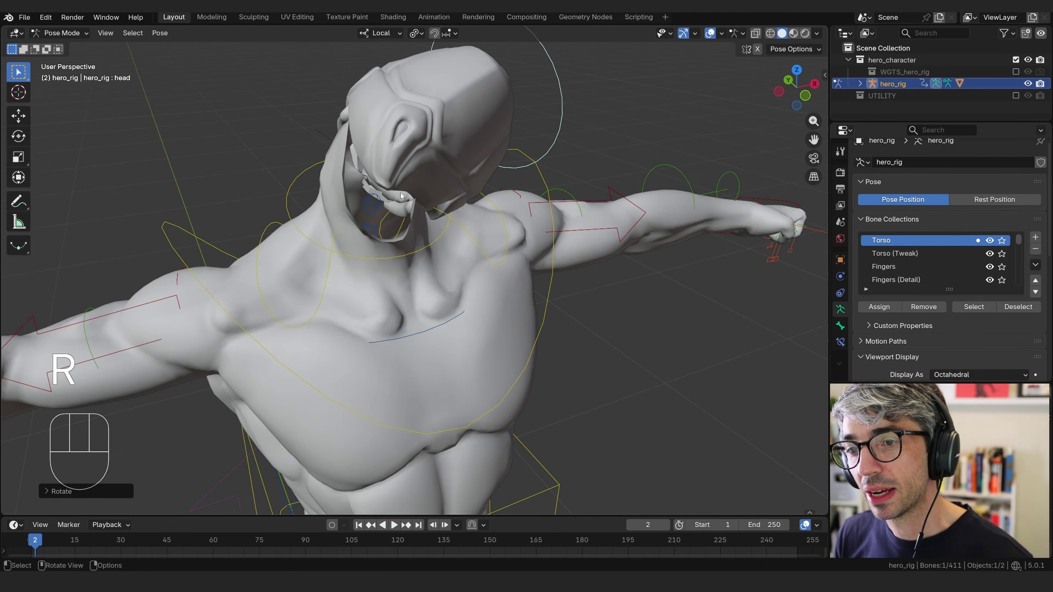
middle_drag(412, 151, 539, 216)
middle_drag(435, 207, 471, 176)
middle_drag(503, 139, 401, 132)
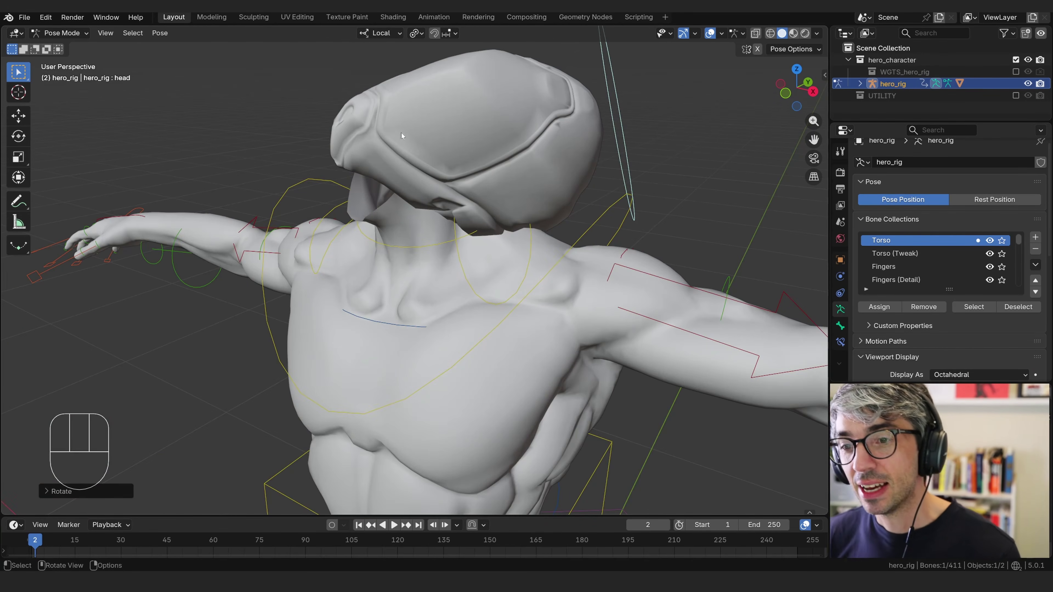
click(429, 155)
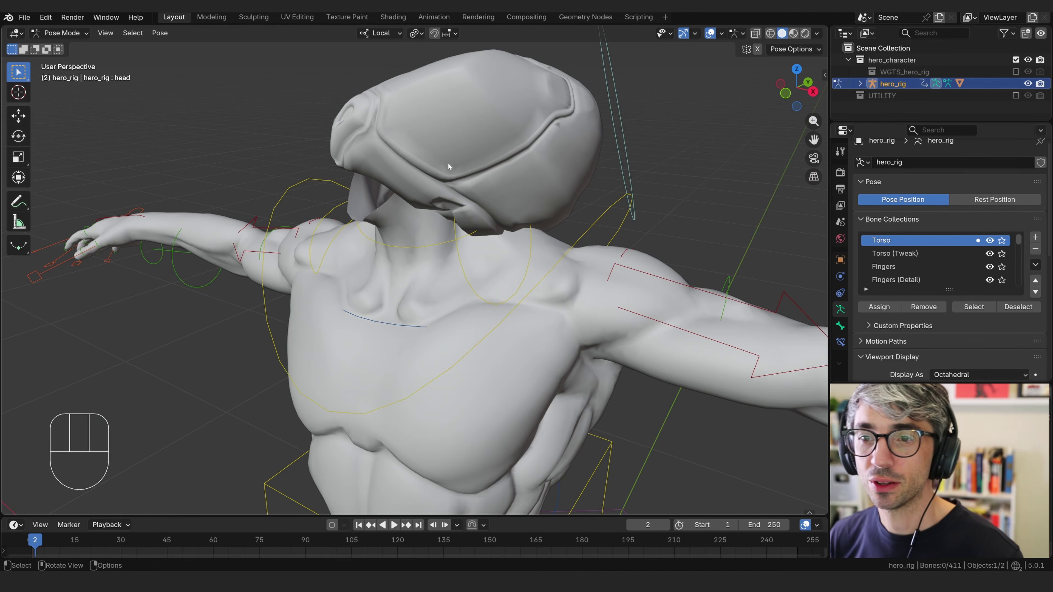
middle_drag(448, 163, 576, 184)
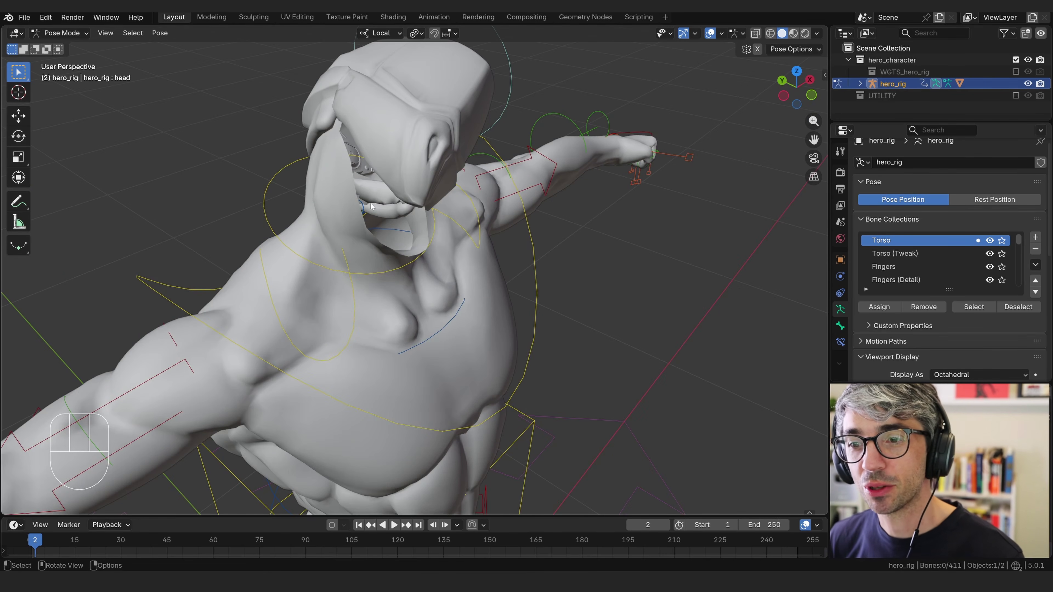
middle_drag(372, 206, 450, 228)
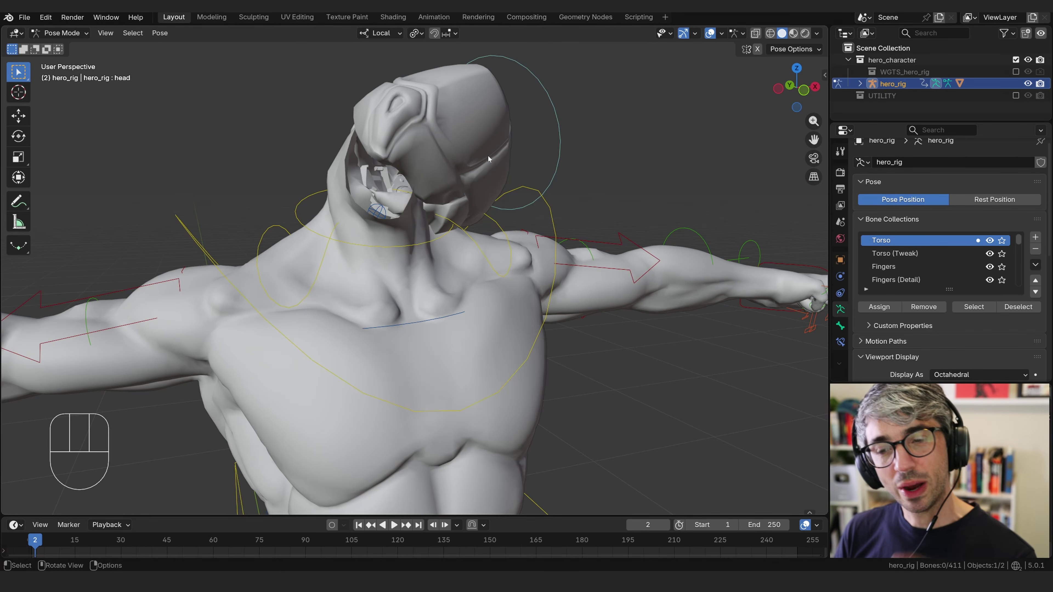
middle_drag(488, 155, 353, 162)
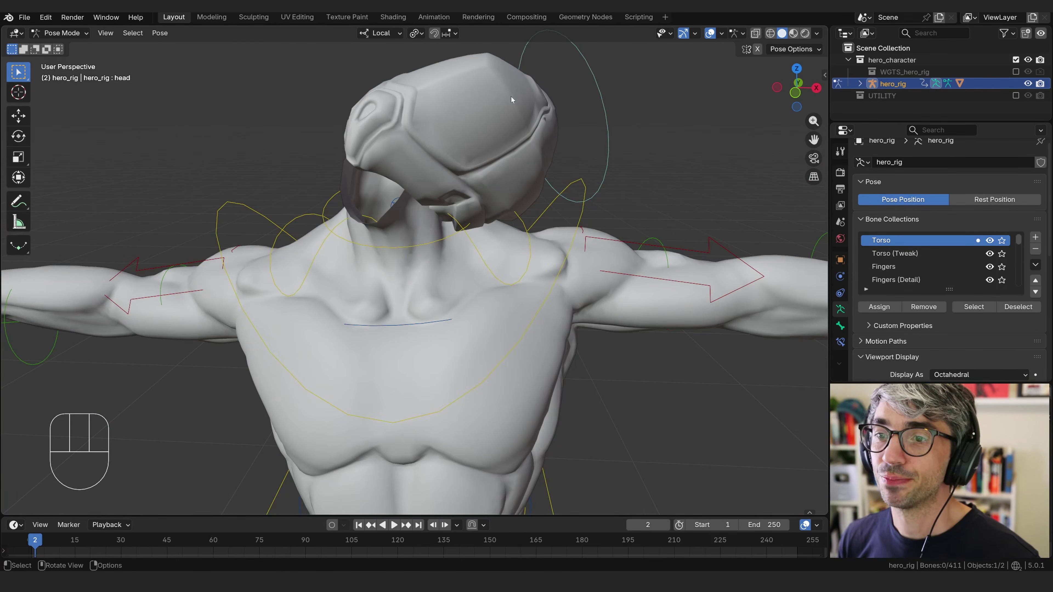
Return to Object Mode, select the hero_character mesh and switch it to Weight Paint mode
scroll(550, 131, down, 2)
key(Tab)
key(Tab)
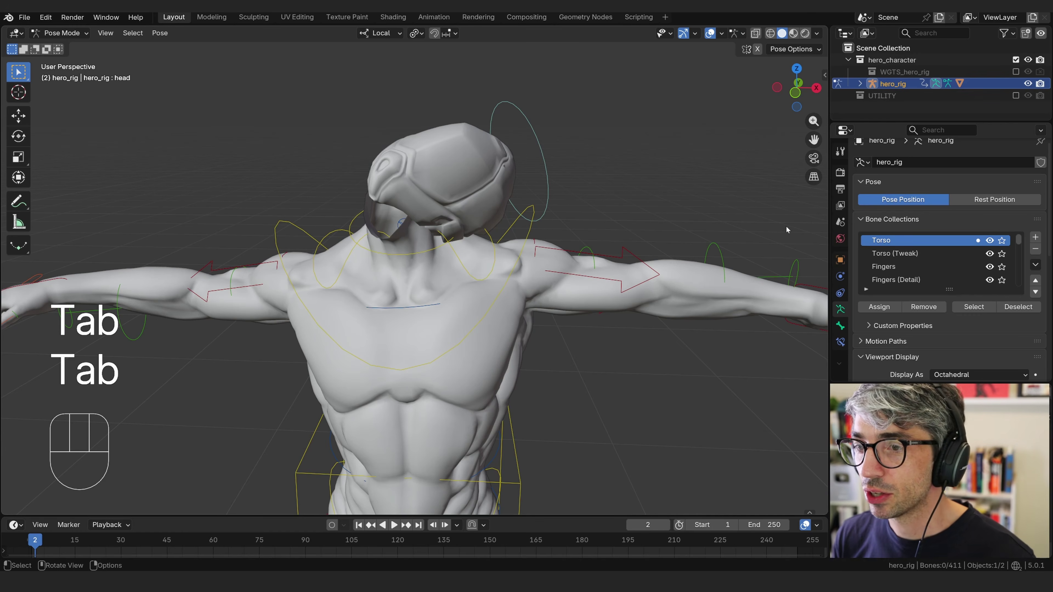
click(62, 34)
click(68, 48)
scroll(592, 211, up, 1)
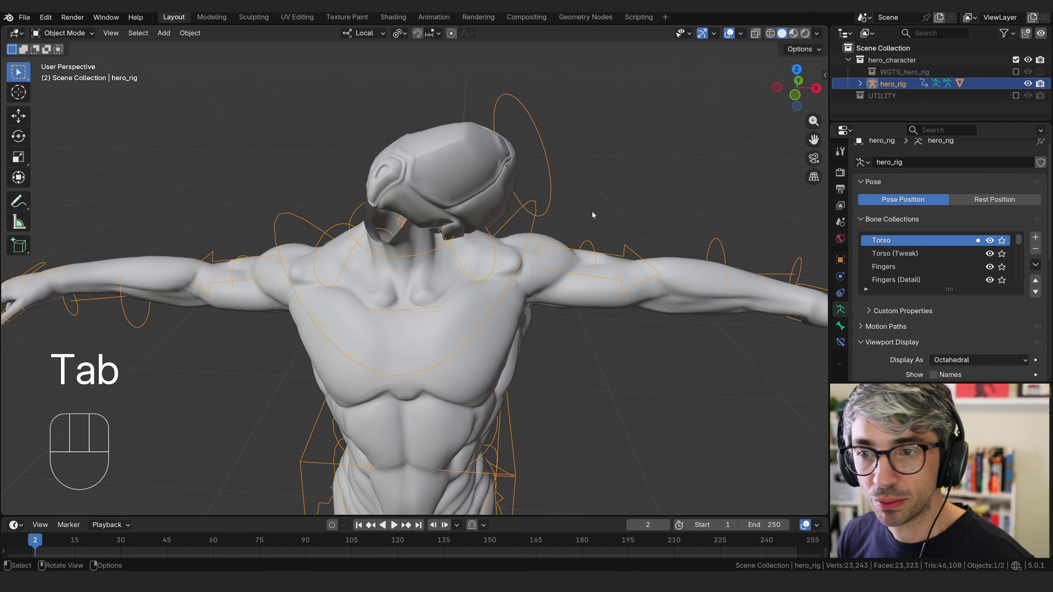
click(504, 199)
middle_drag(565, 197, 582, 180)
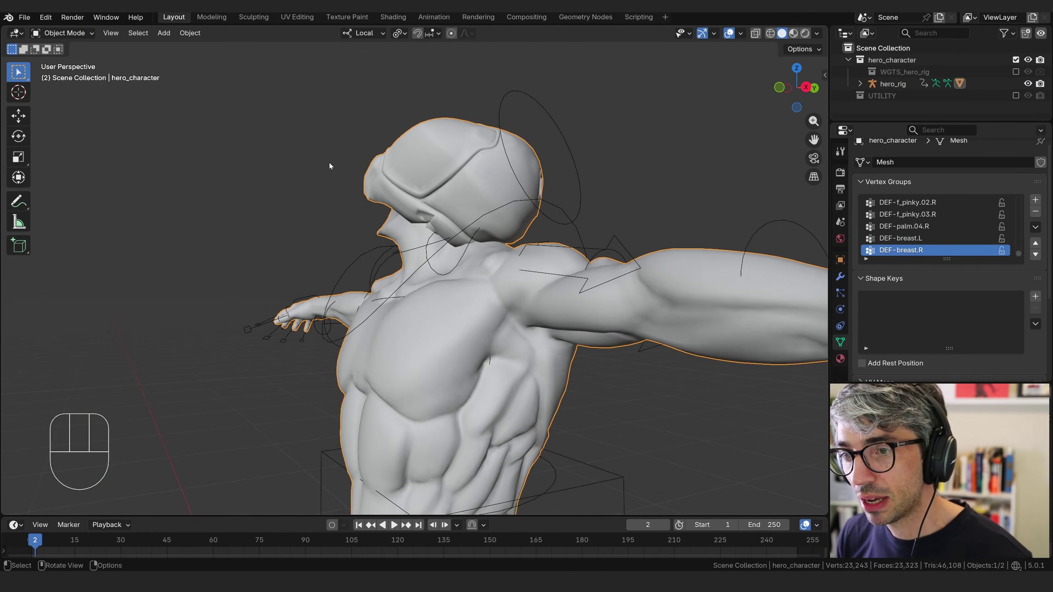
middle_drag(329, 165, 461, 252)
middle_drag(572, 257, 604, 178)
drag(61, 32, 78, 100)
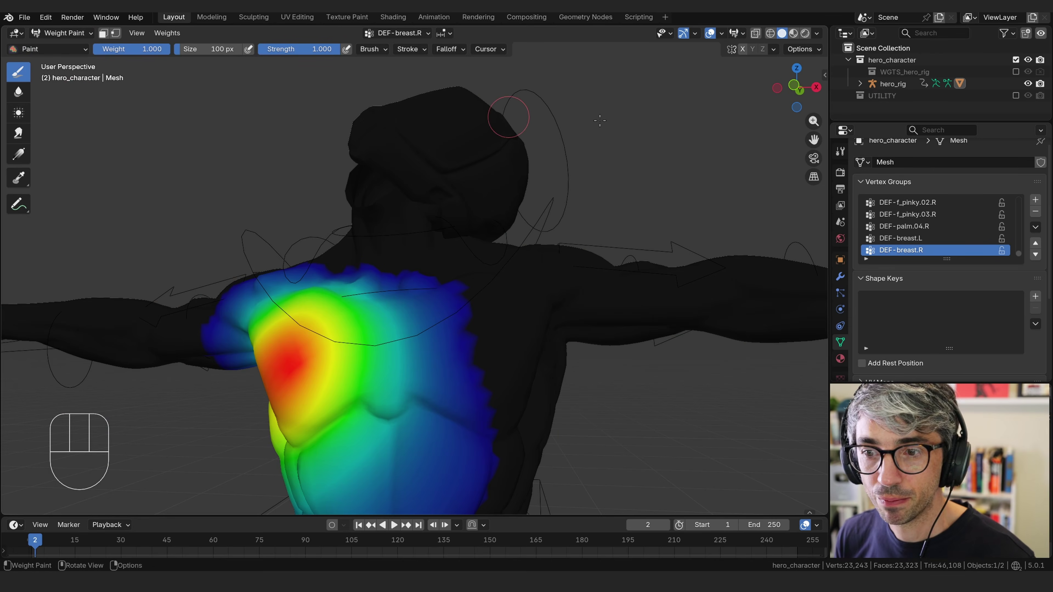
Enlarge the vertex group list, and reveal and select hero_character under hero_rig to review its Armature modifier
drag(952, 261, 952, 309)
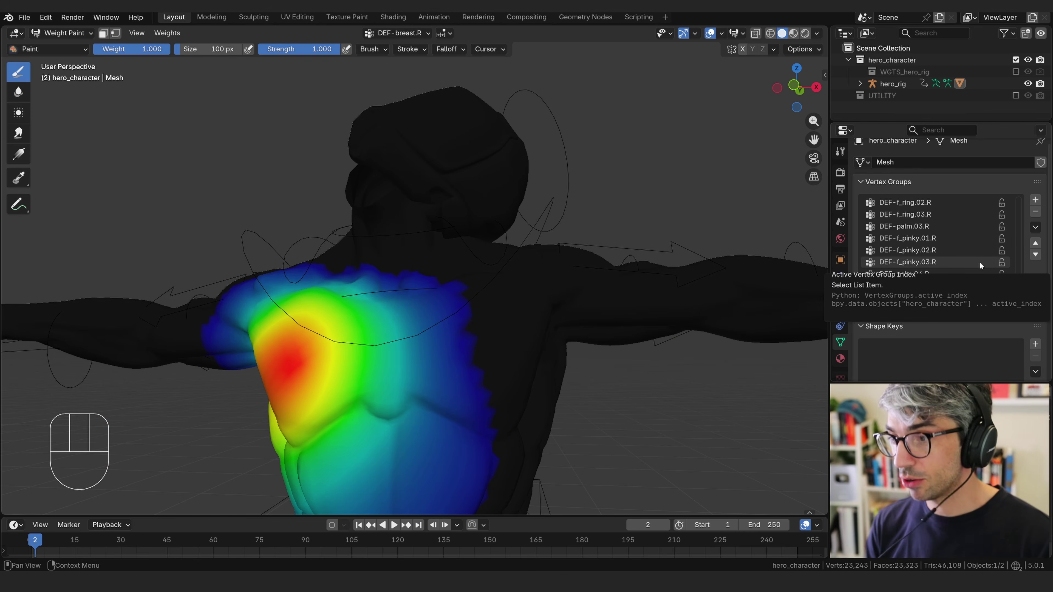
ctrl+click(896, 84)
click(860, 83)
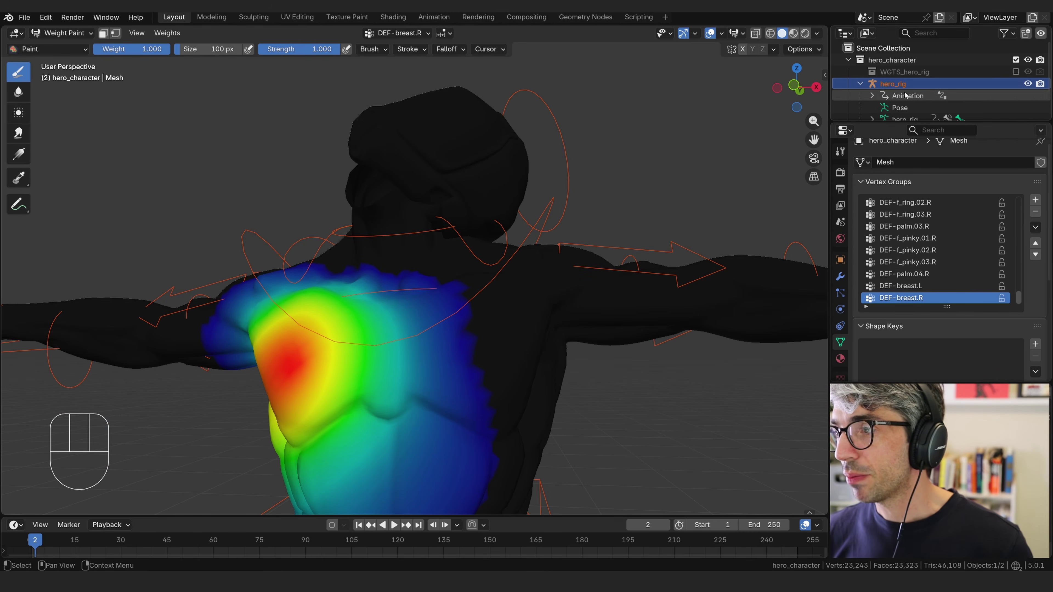
scroll(895, 91, down, 2)
click(930, 96)
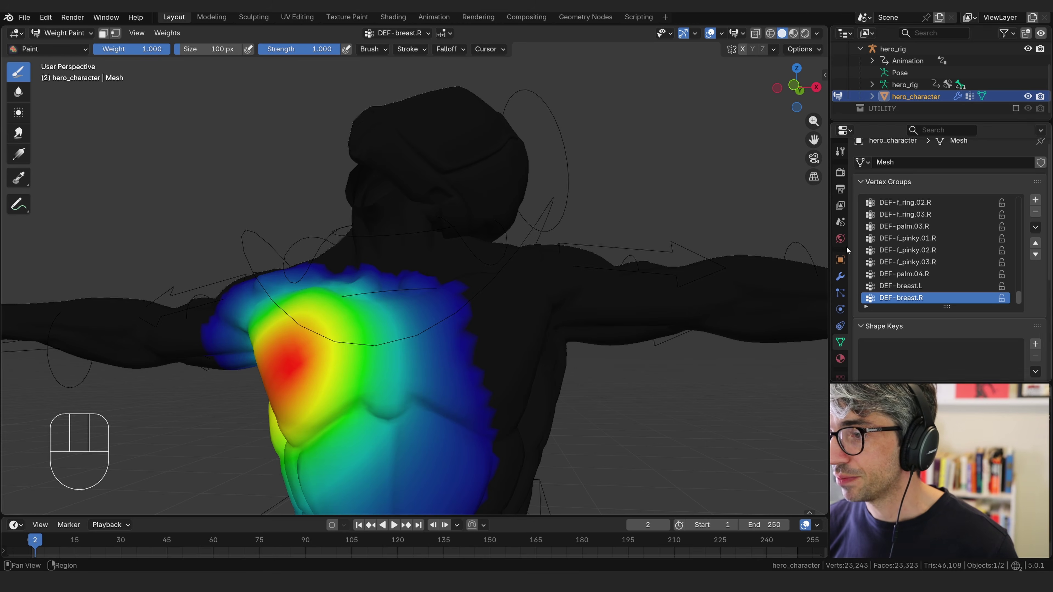
click(840, 276)
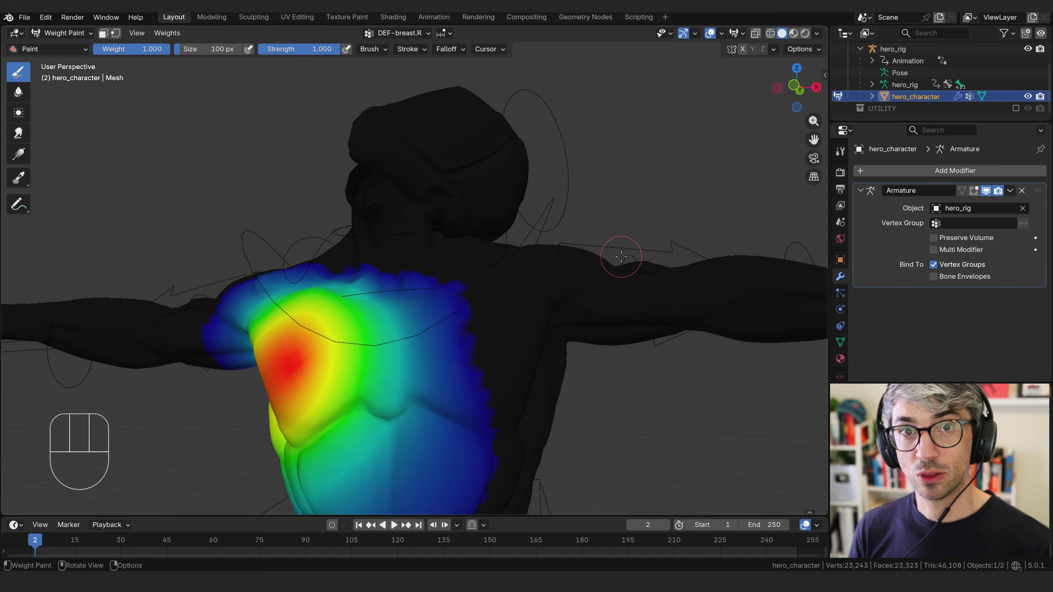
Inspect the weights of several right-side vertex groups, including DEF-f_pinky.01.R, DEF-palm.04.R and DEF-breast.R
click(839, 342)
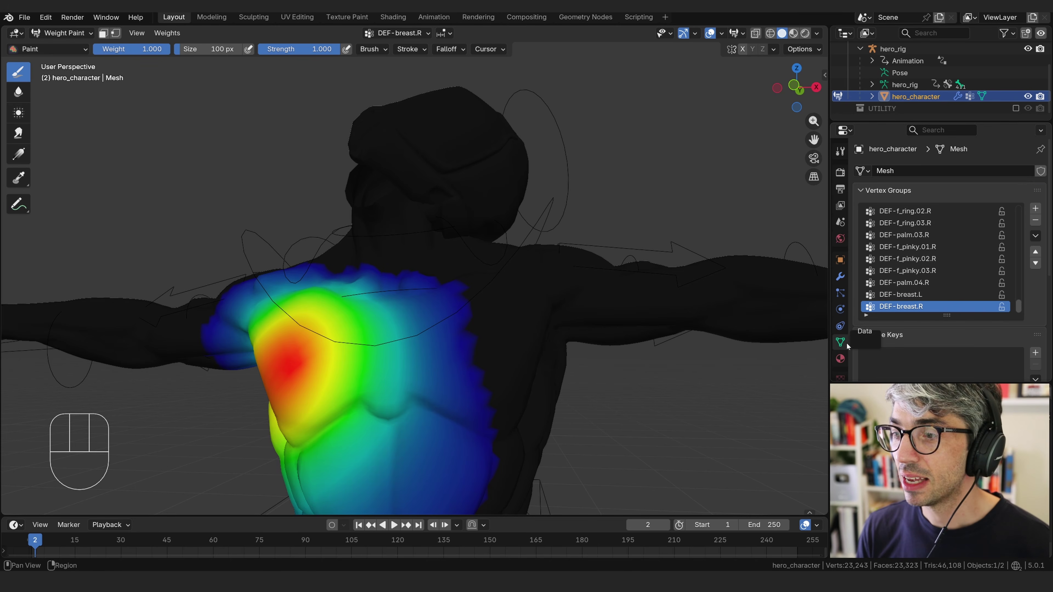
click(904, 212)
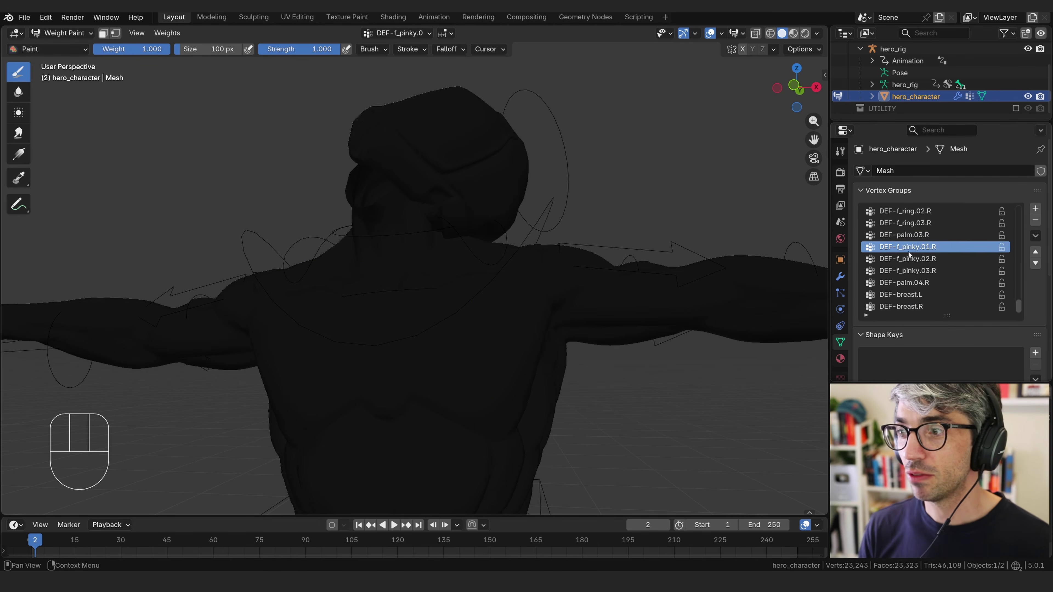
click(910, 283)
click(904, 306)
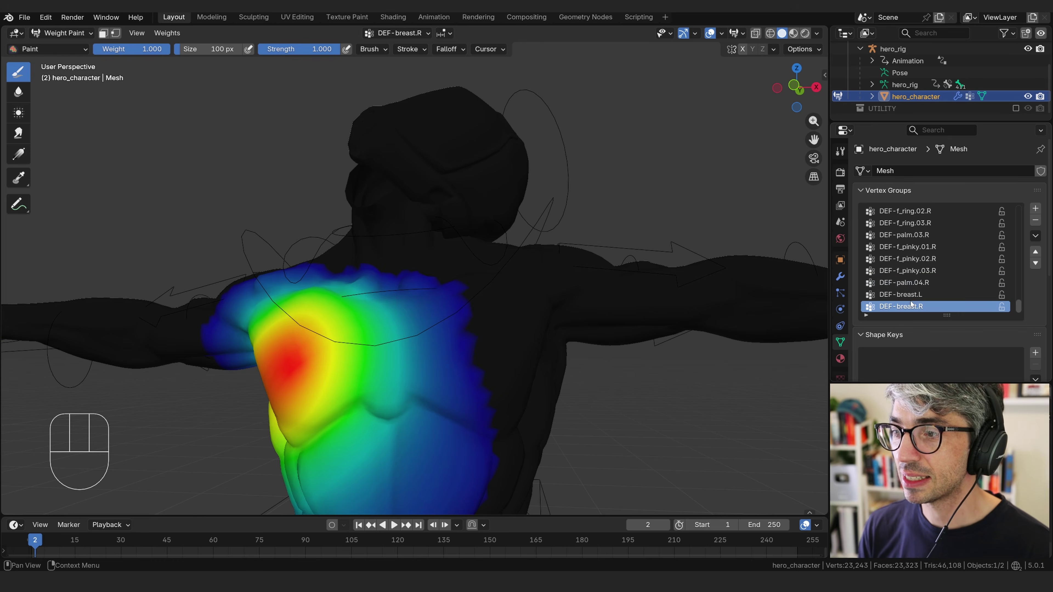
Turn on vertex selection masking and browse back through the vertex groups from the hand groups to the spine groups
click(115, 32)
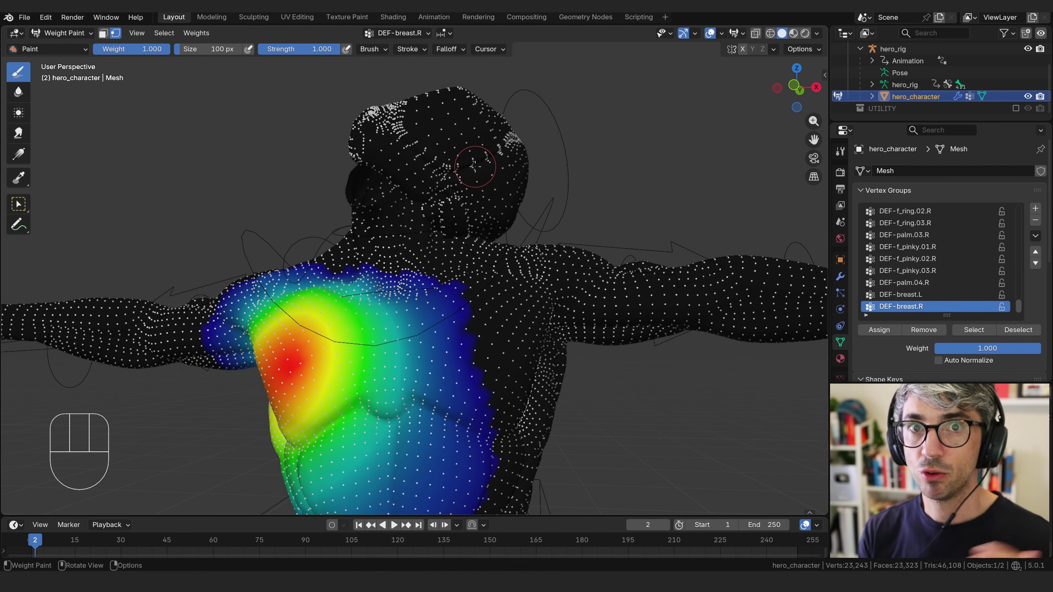
scroll(905, 248, up, 10)
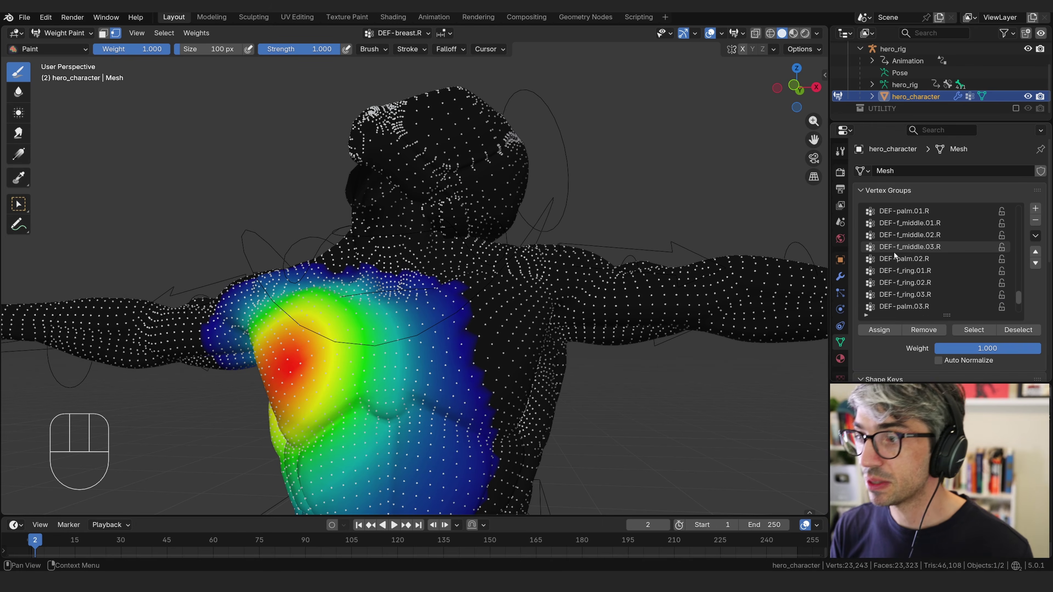
scroll(905, 248, up, 13)
click(908, 212)
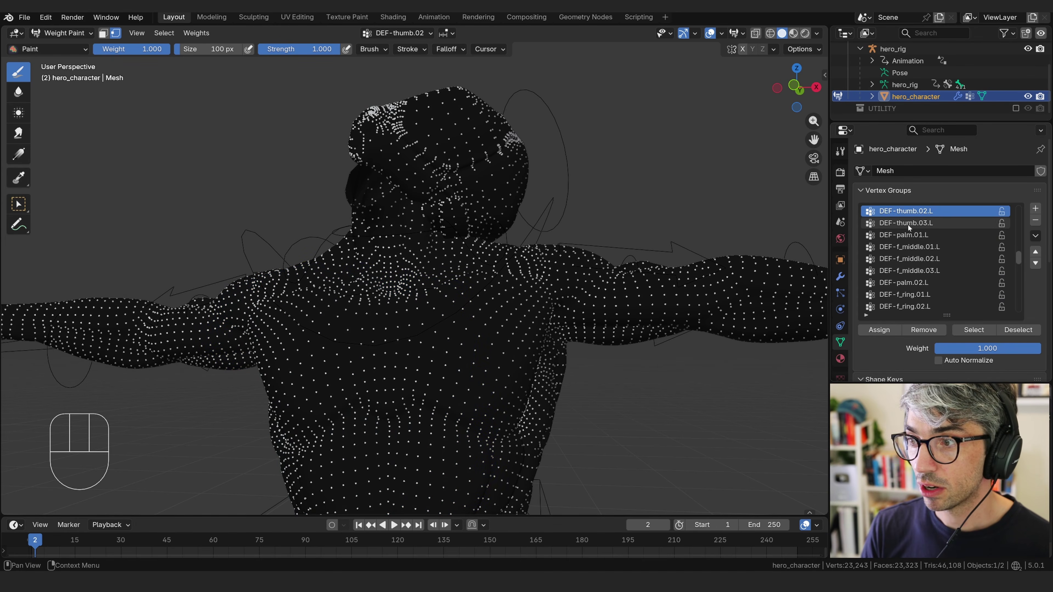
scroll(909, 225, up, 7)
click(910, 259)
key(Up)
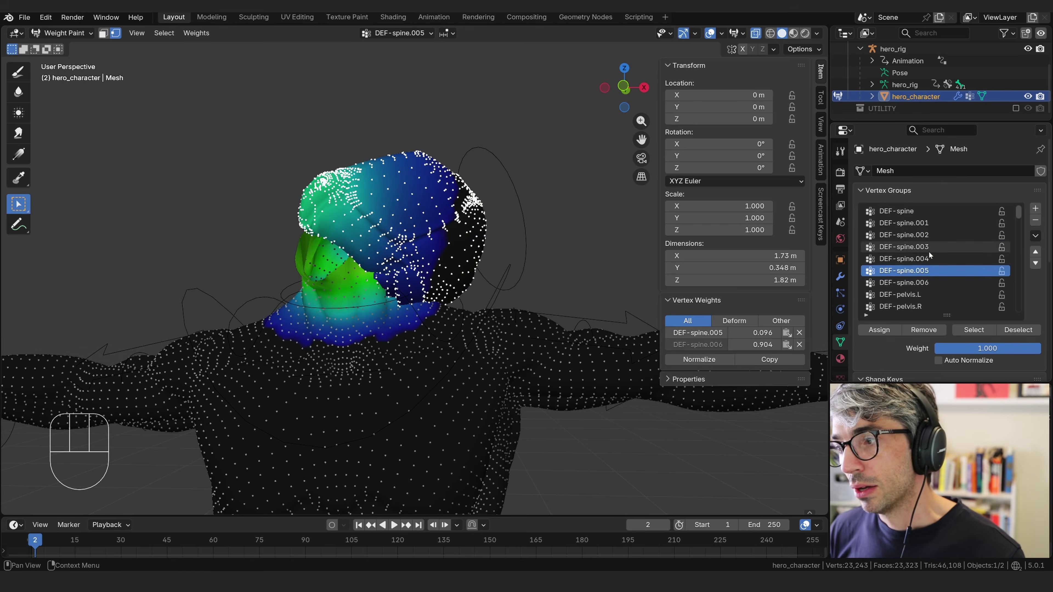
Compare the weights of the vertex groups DEF-spine.001 through DEF-spine.006 on the torso, neck and head
click(928, 249)
click(921, 237)
click(919, 225)
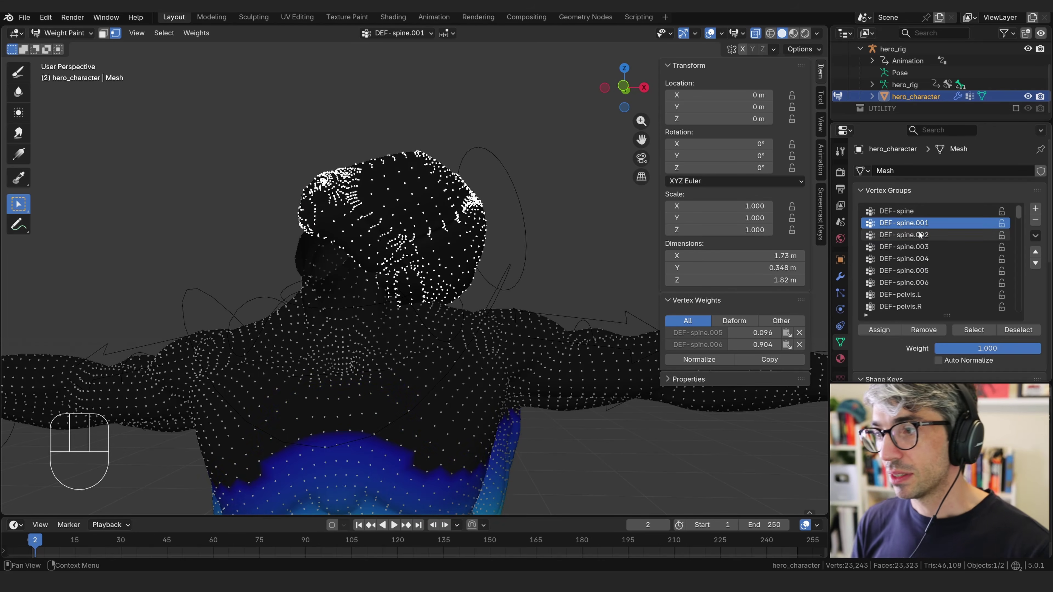
click(920, 235)
click(924, 249)
click(924, 258)
click(924, 247)
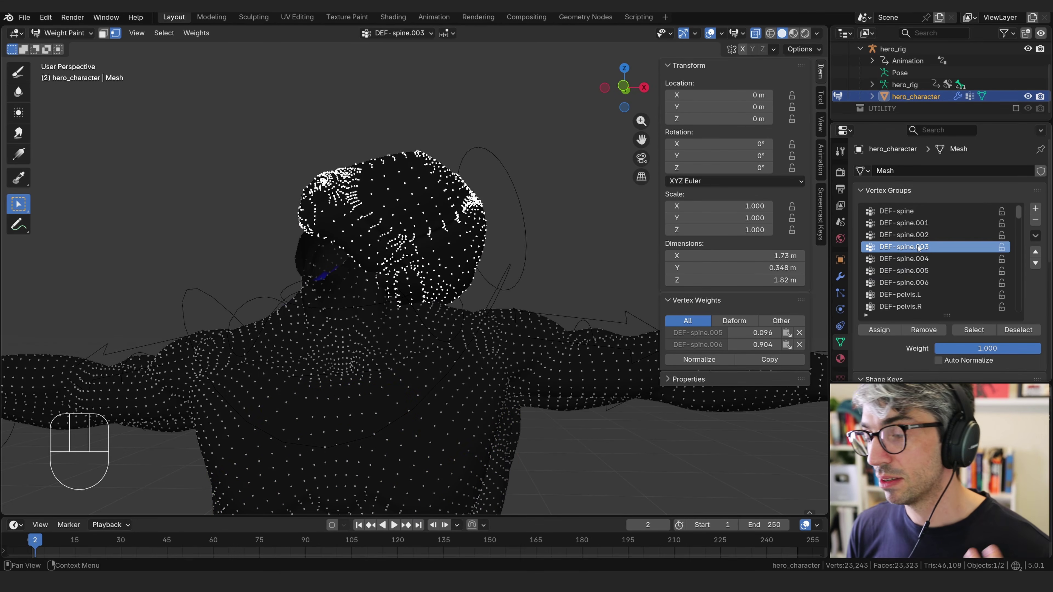
click(923, 235)
click(922, 248)
click(922, 258)
click(923, 271)
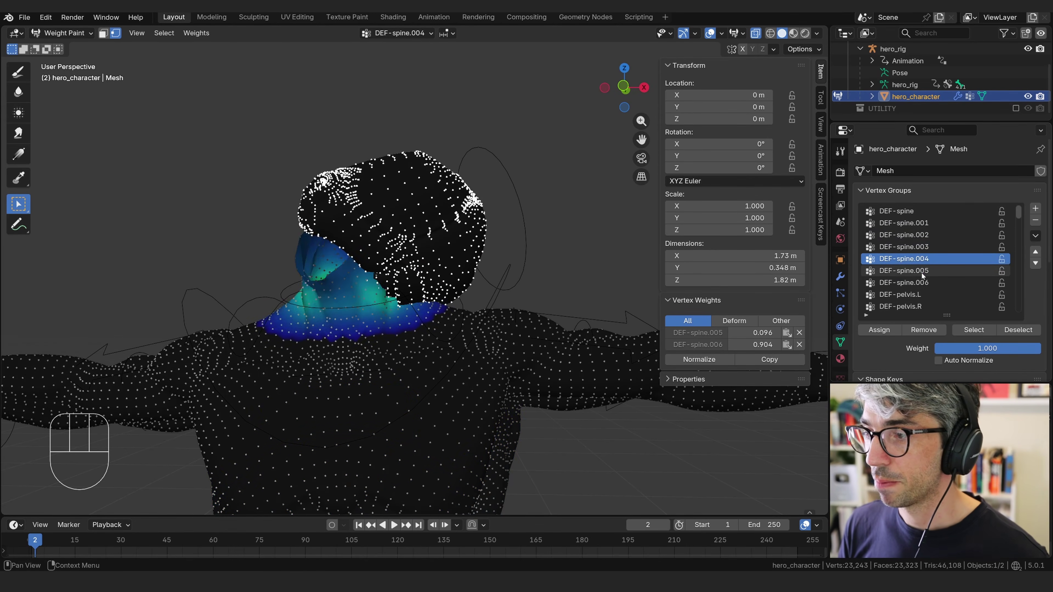
click(923, 283)
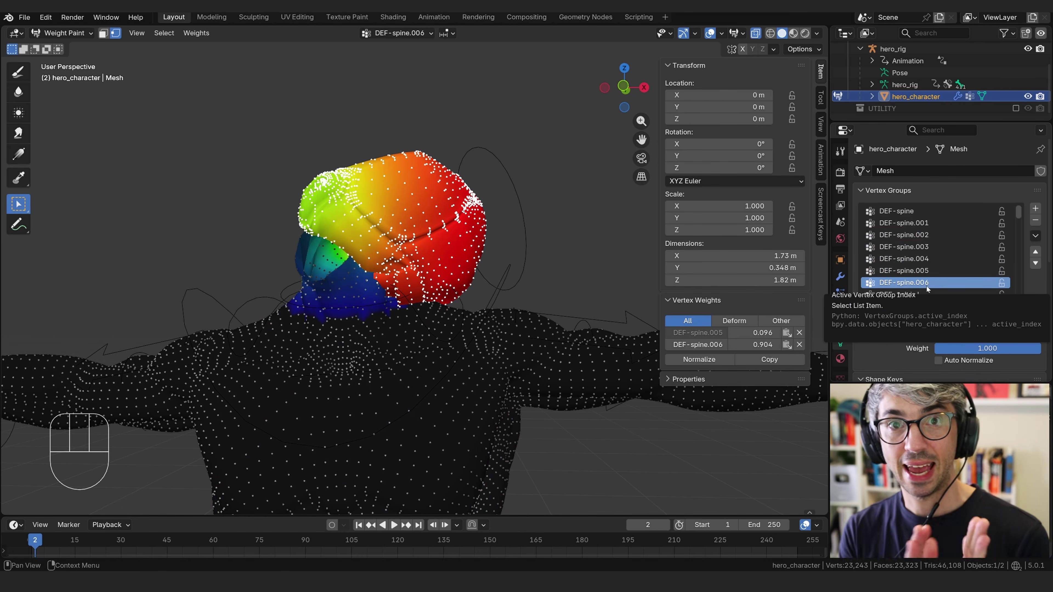
Make DEF-spine.005 the active vertex group to show its weights on the neck and helmet
key(Tab)
scroll(931, 257, down, 1)
click(924, 246)
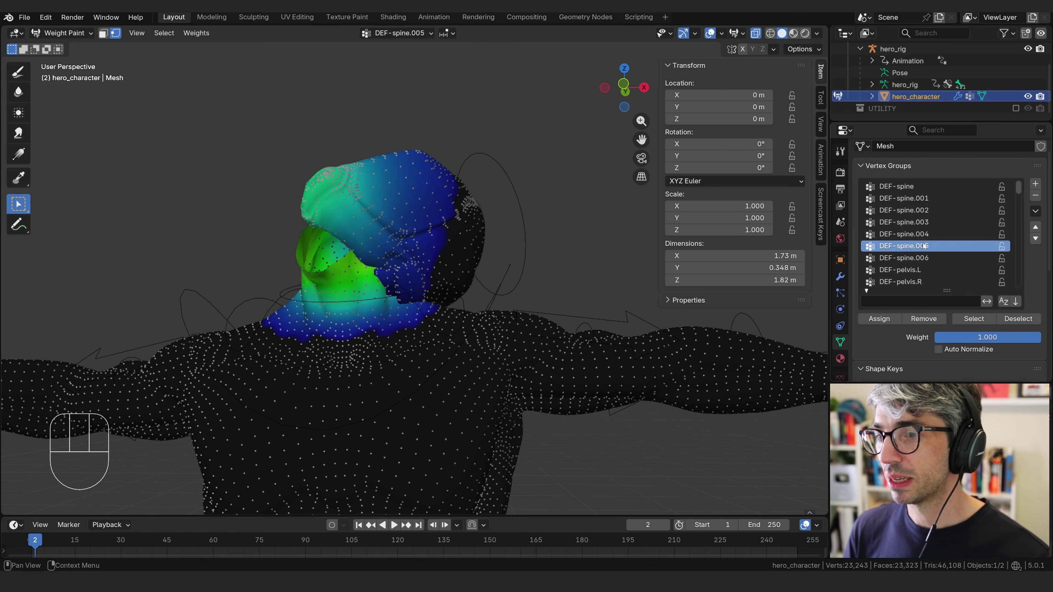
Compare the weights of the neighbouring spine vertex groups and make DEF-spine.006 the active group
key(Up)
key(Up)
key(Up)
key(Down)
key(Down)
key(Down)
key(Down)
key(Down)
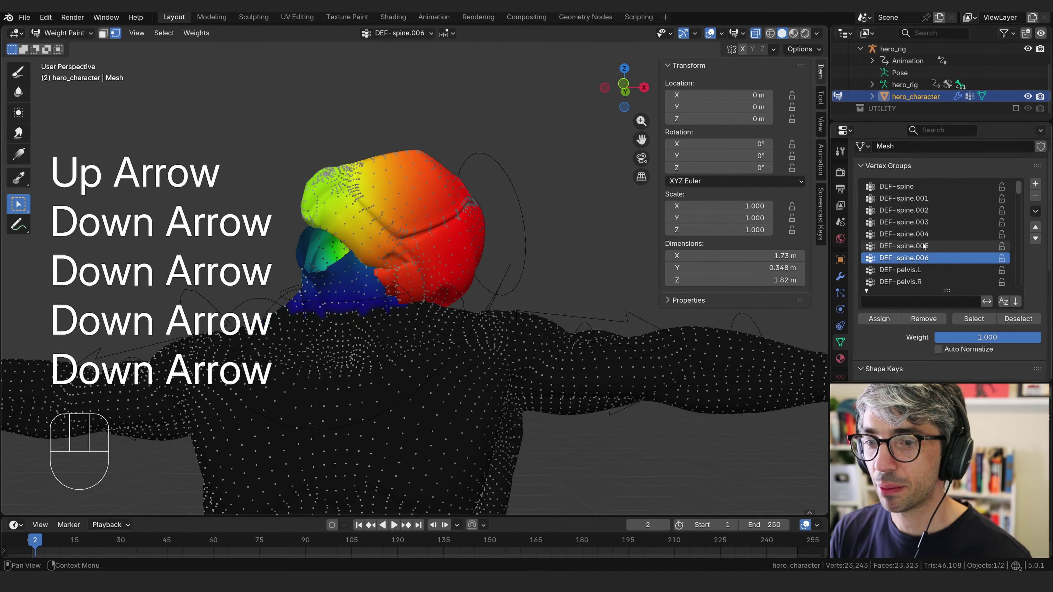
key(Up)
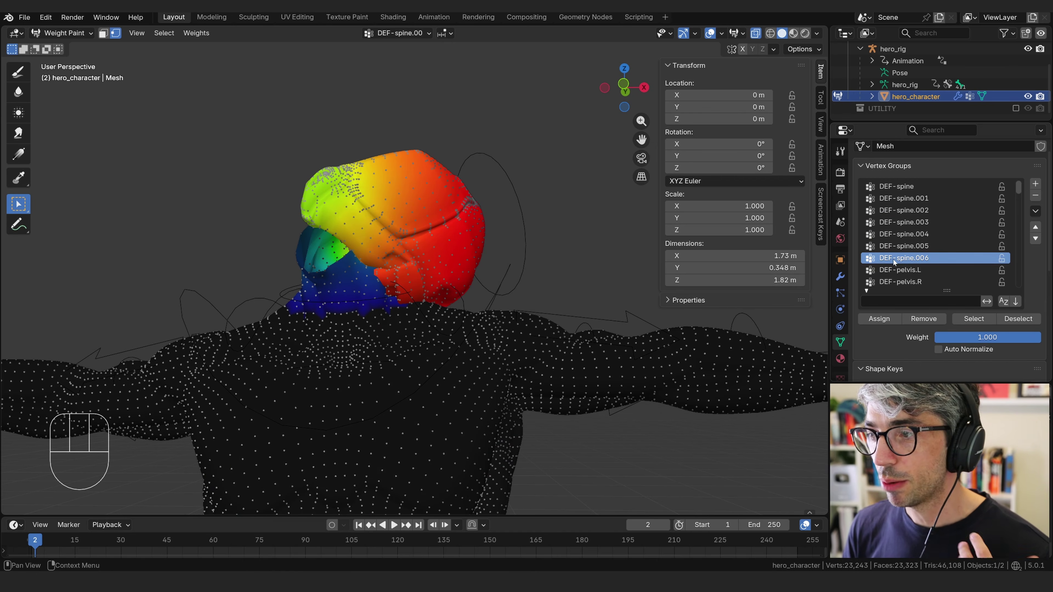
Select all linked vertices of the helmet, including its side, front and back attachment pieces
key(l)
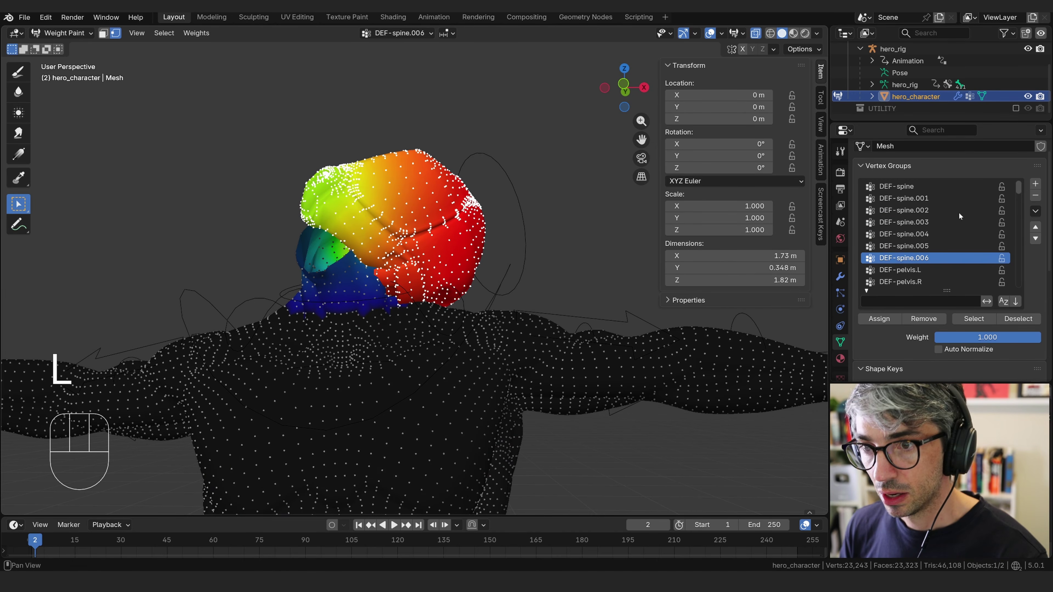
middle_drag(498, 233, 395, 234)
scroll(396, 234, up, 2)
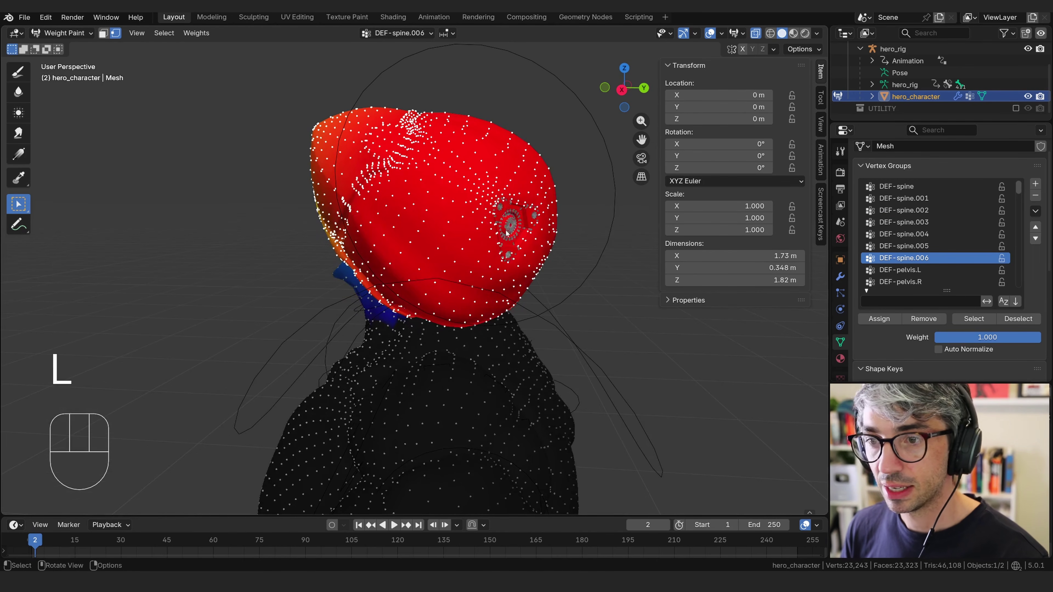
key(l)
key(l)
key(l)
middle_drag(594, 225, 476, 240)
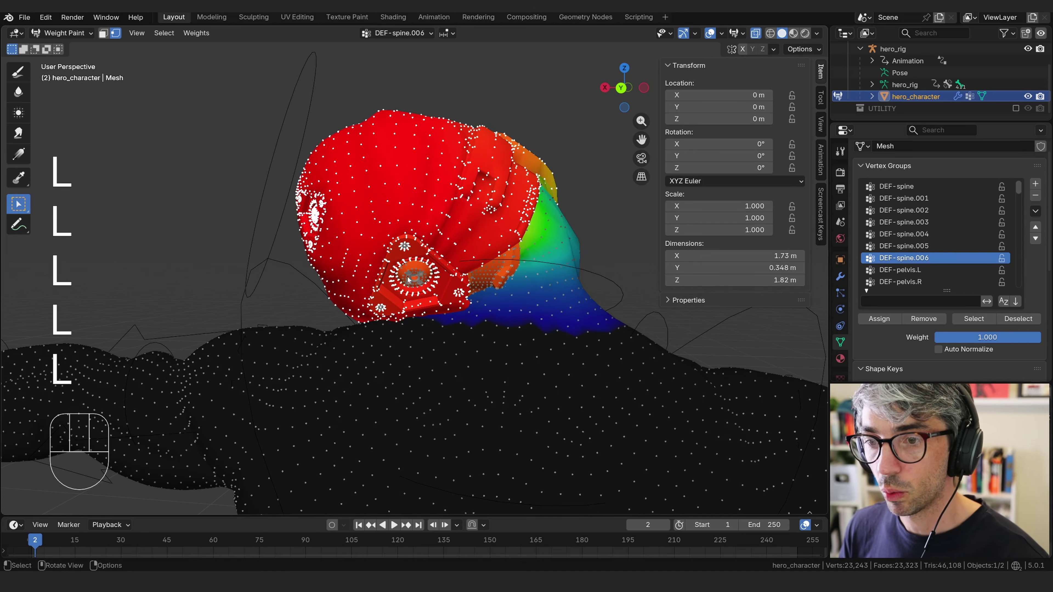
middle_drag(445, 277, 466, 260)
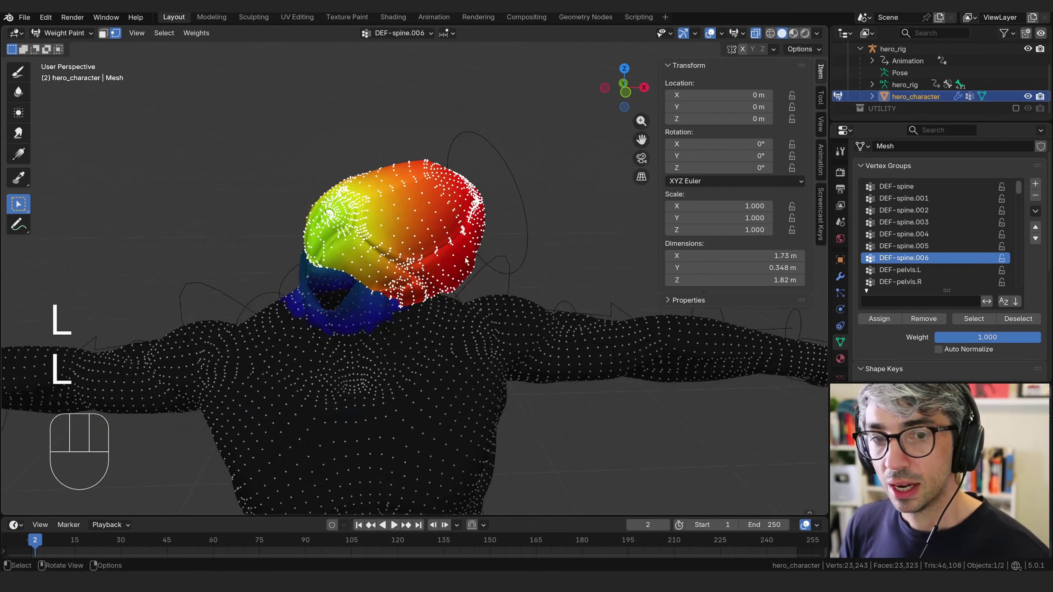
Give the selected helmet vertices full weight in DEF-spine.006 using a linear Gradient at weight 1.000, drawn below the helmet in front view
click(20, 154)
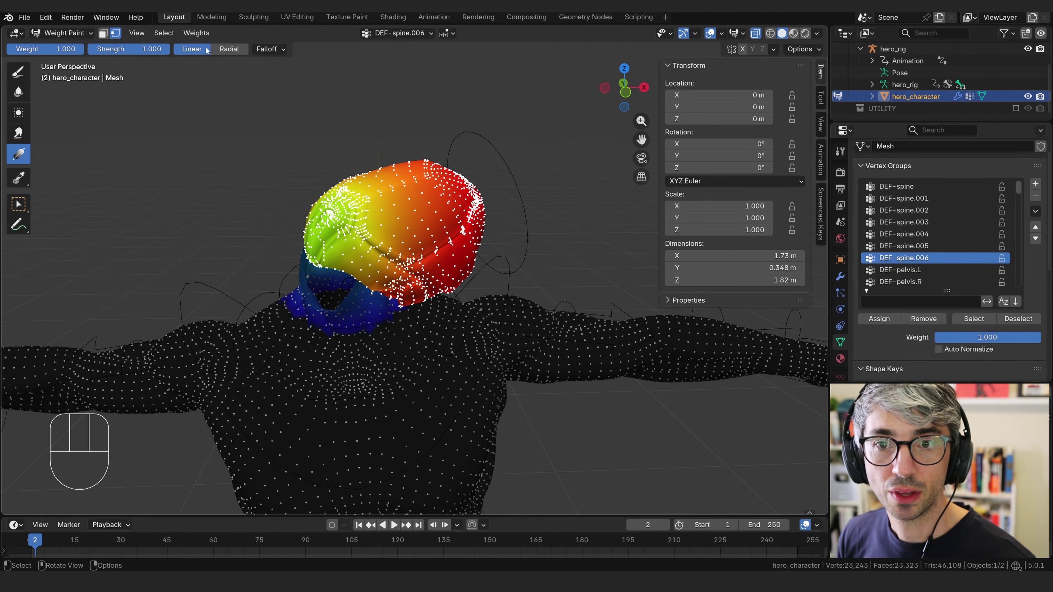
key(KP_1)
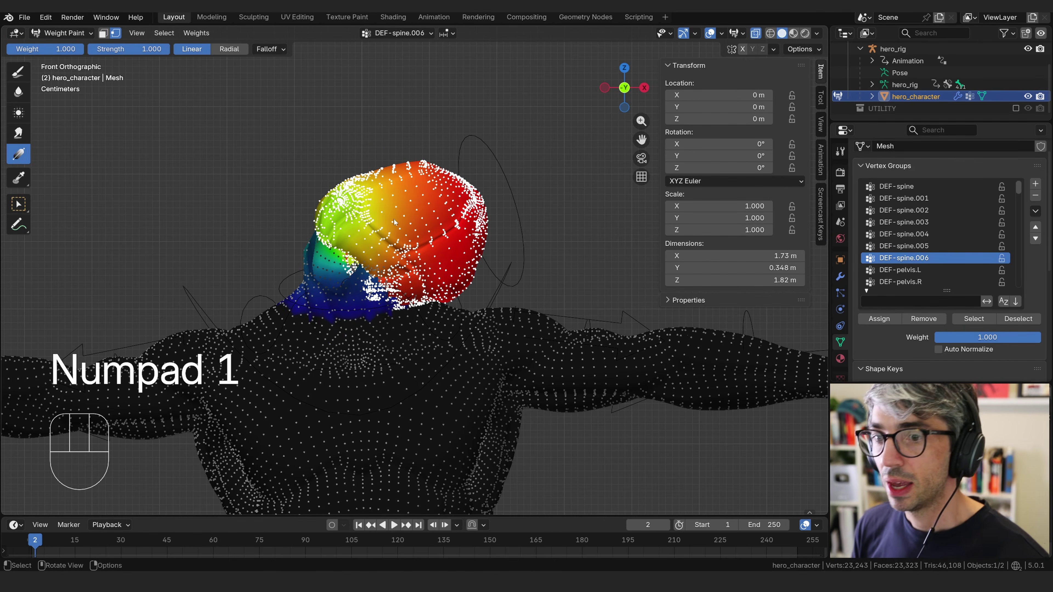
drag(441, 74, 441, 88)
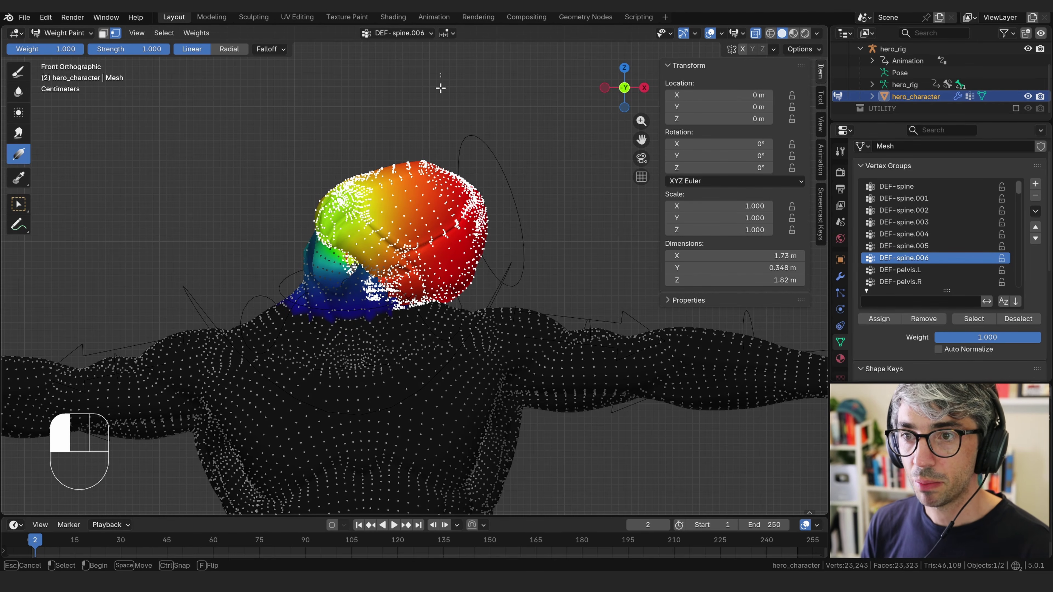
drag(433, 209, 433, 156)
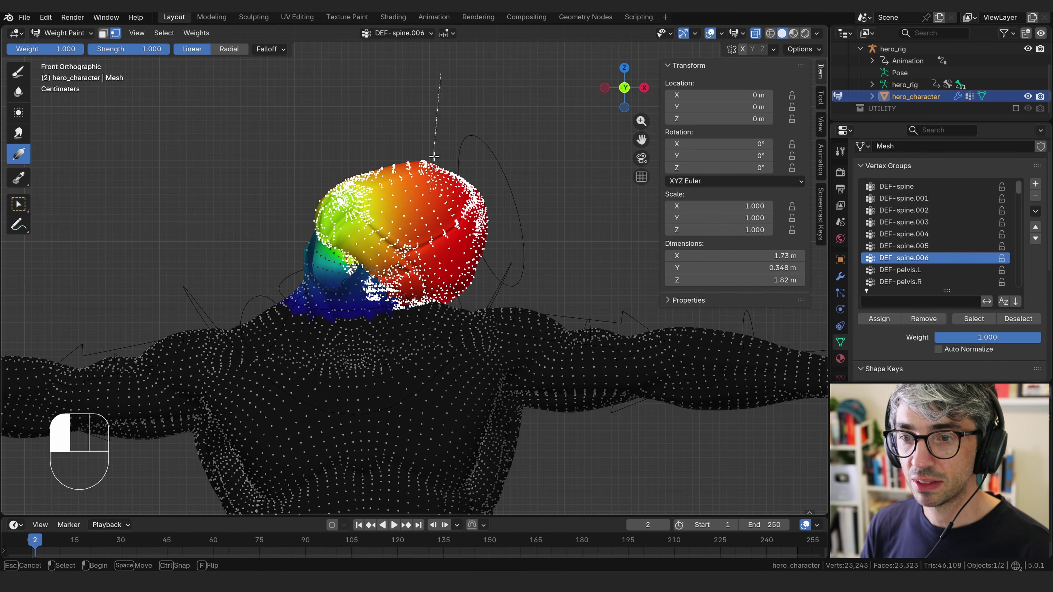
drag(452, 87, 452, 87)
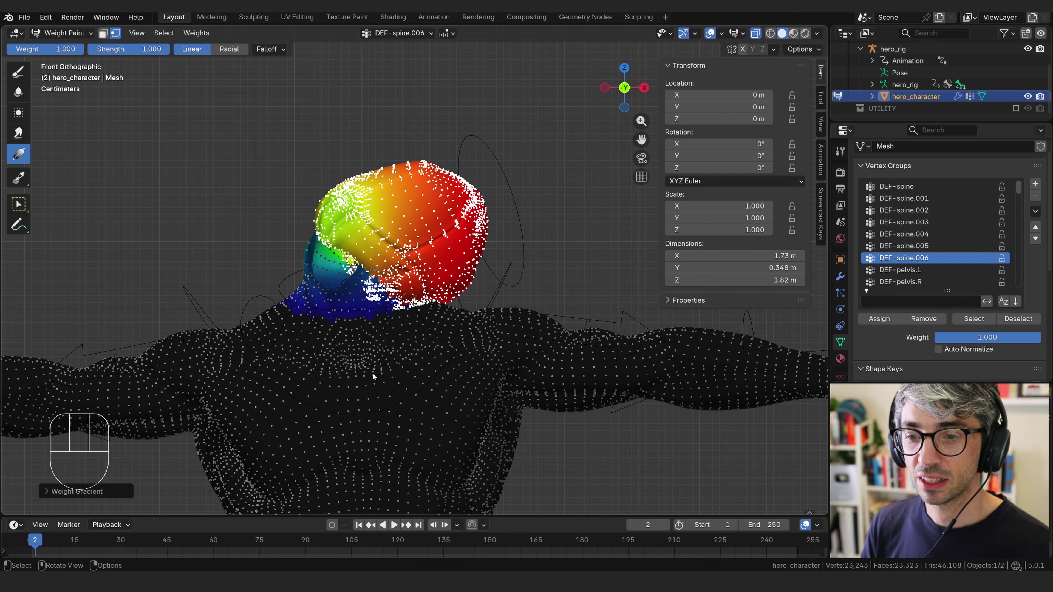
drag(389, 372, 387, 417)
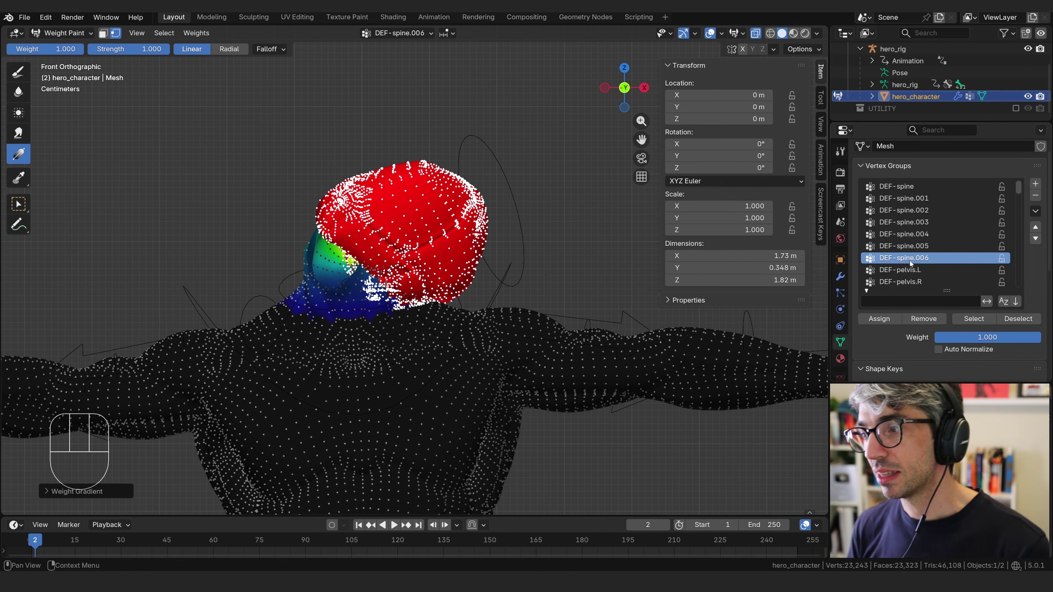
Select a single vertex on the helmet and examine which vertex groups it still has weights in
middle_drag(543, 183, 624, 199)
scroll(561, 198, up, 2)
scroll(562, 198, down, 2)
middle_drag(321, 192, 340, 208)
scroll(340, 209, up, 4)
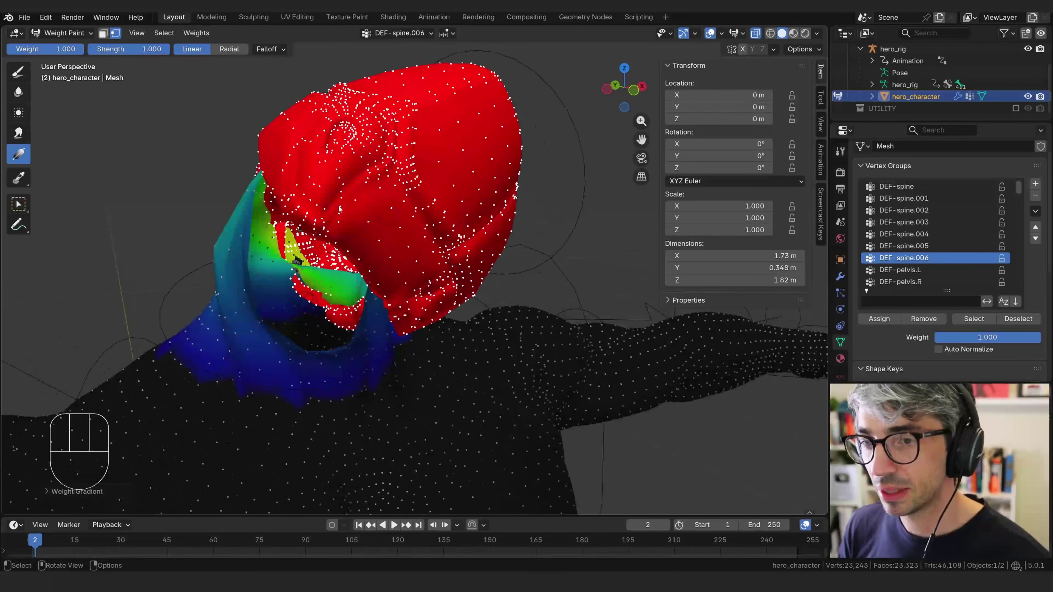
click(320, 186)
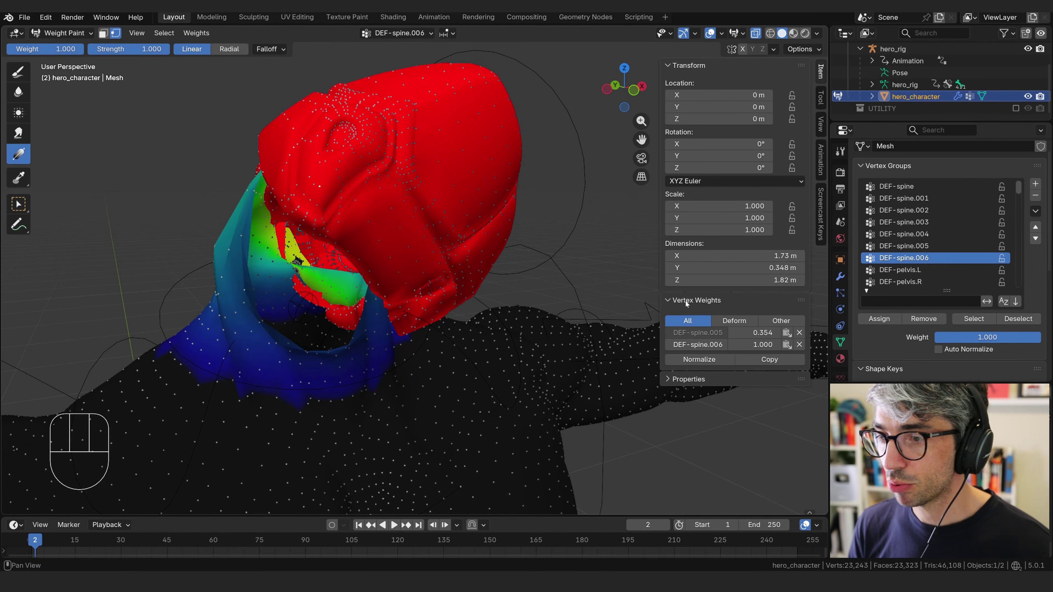
click(821, 72)
click(822, 73)
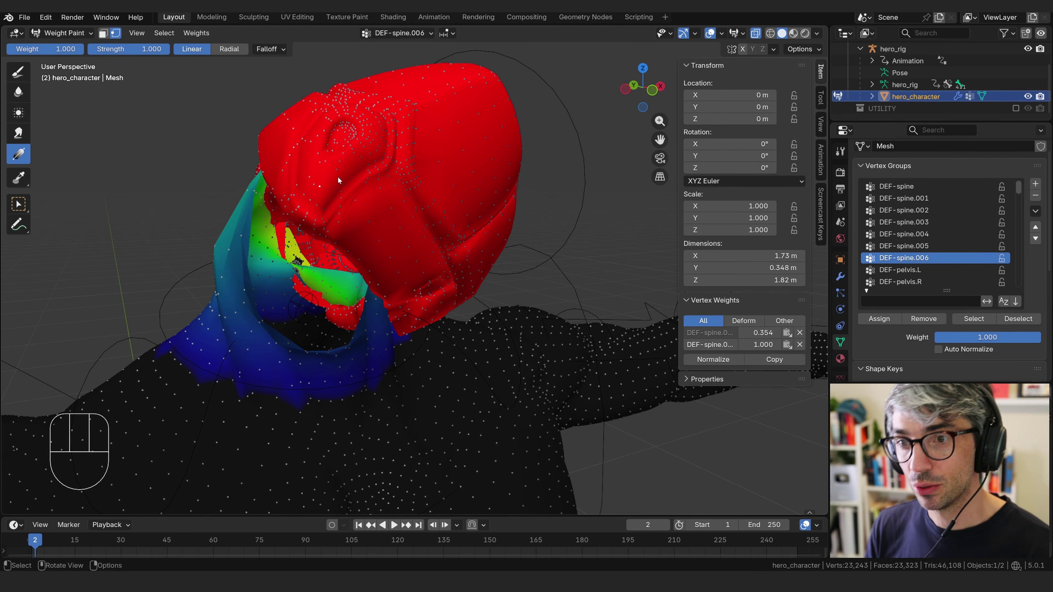
Reselect the linked helmet vertices and remove the DEF-spine.005 entry from the vertex weights
key(l)
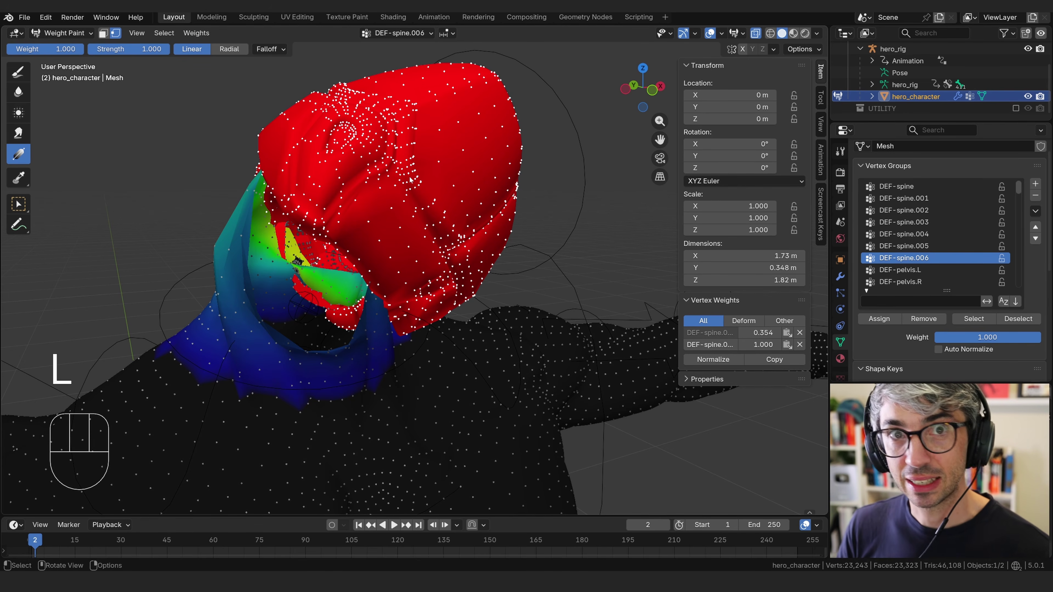
middle_drag(563, 223, 558, 307)
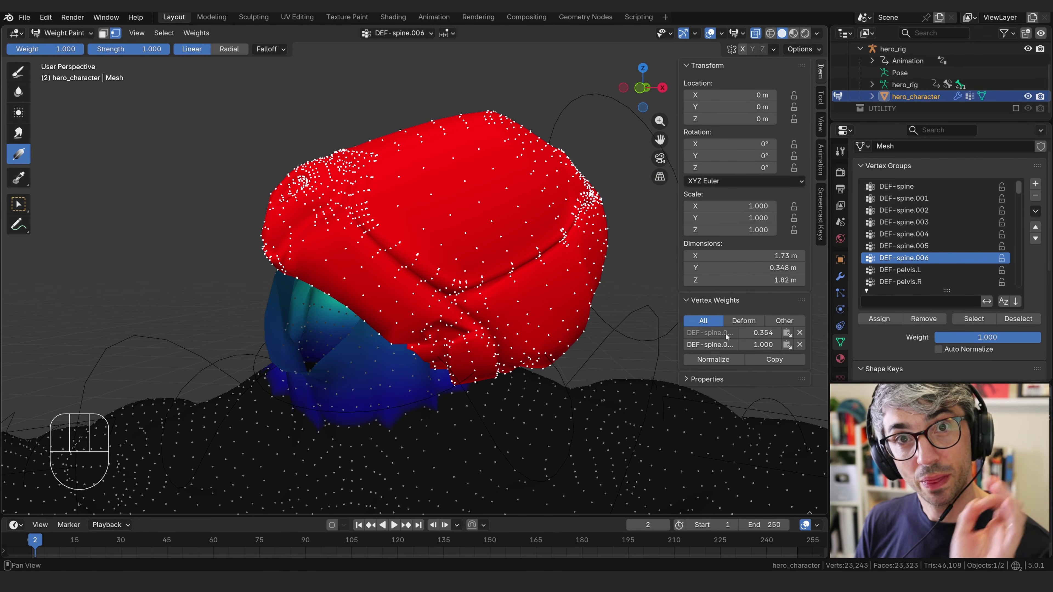
click(800, 333)
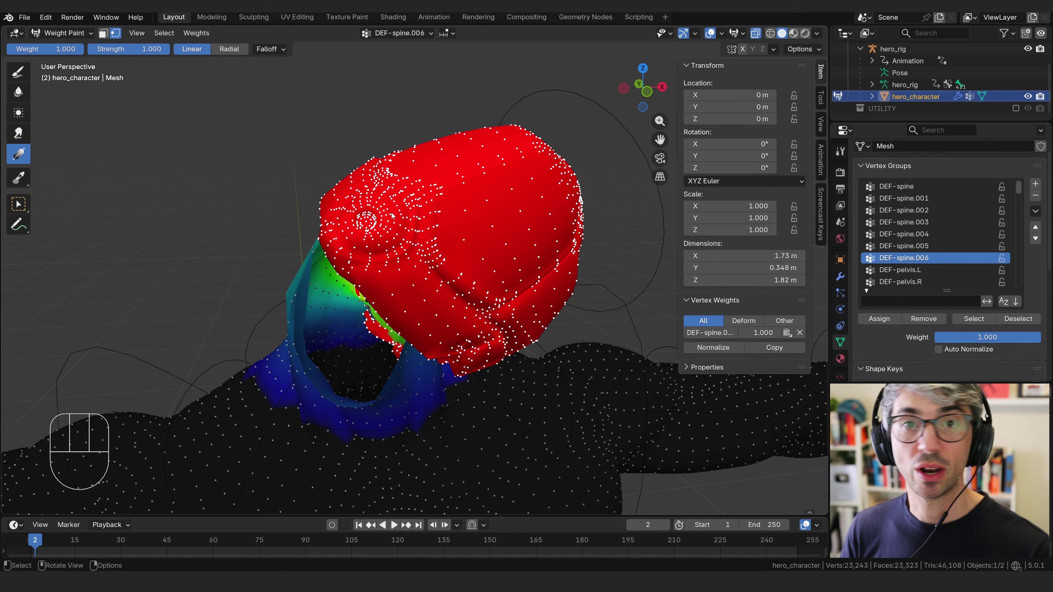
Undo the last two changes after checking the helmet and the neck from several sides
middle_drag(467, 237, 572, 286)
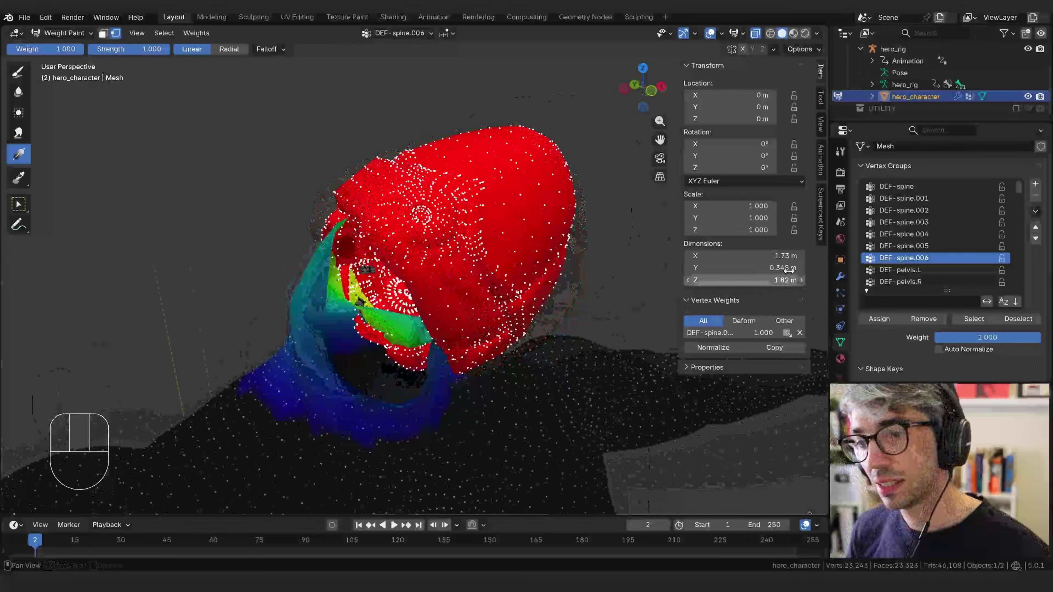
middle_drag(590, 327, 676, 314)
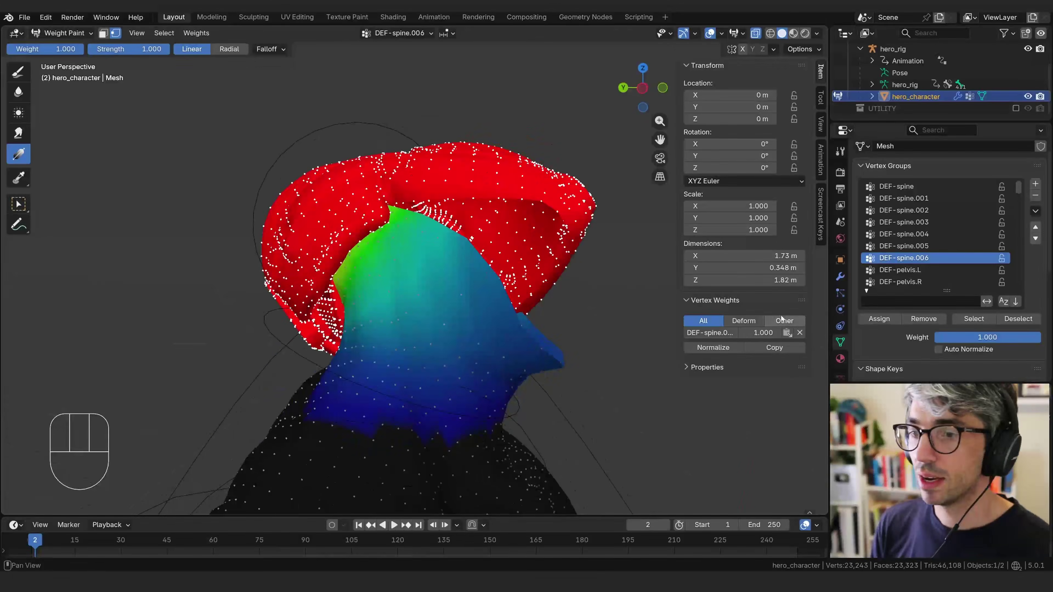
middle_drag(519, 344, 612, 244)
key(ctrl+z)
key(ctrl+z)
key(Tab)
key(Tab)
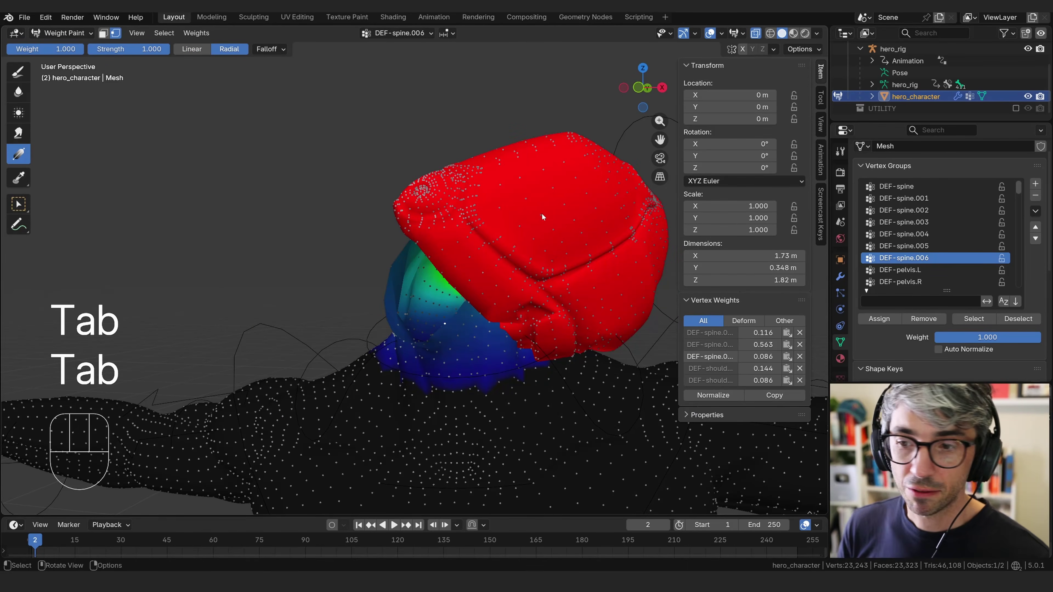
In Edit Mode with edge selection, select the edge loop around the neck mesh's open rim inside the helmet
key(Tab)
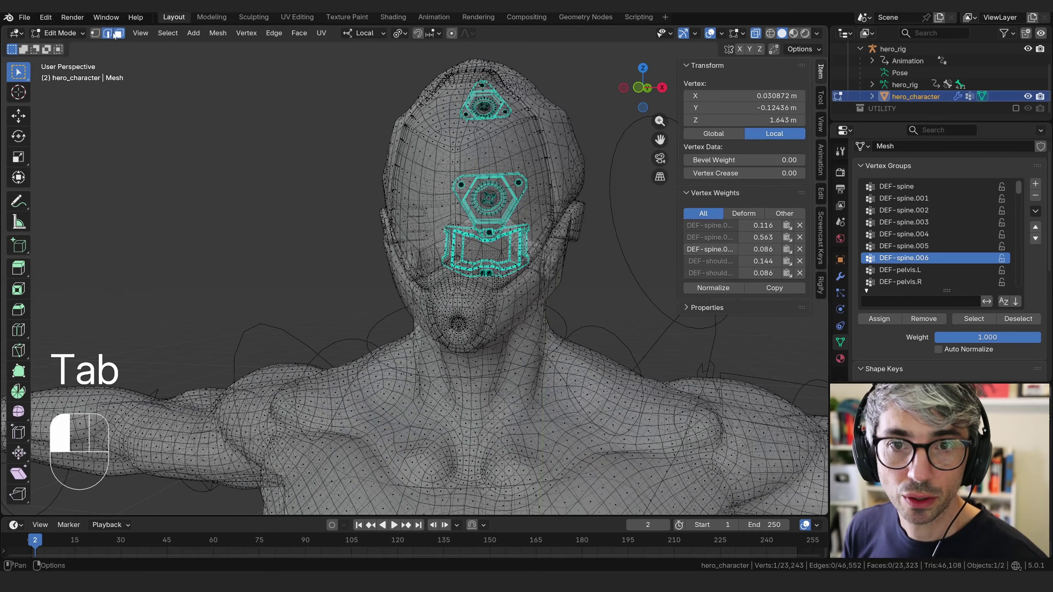
click(109, 34)
middle_drag(506, 233, 399, 237)
scroll(400, 237, up, 5)
middle_drag(290, 291, 260, 300)
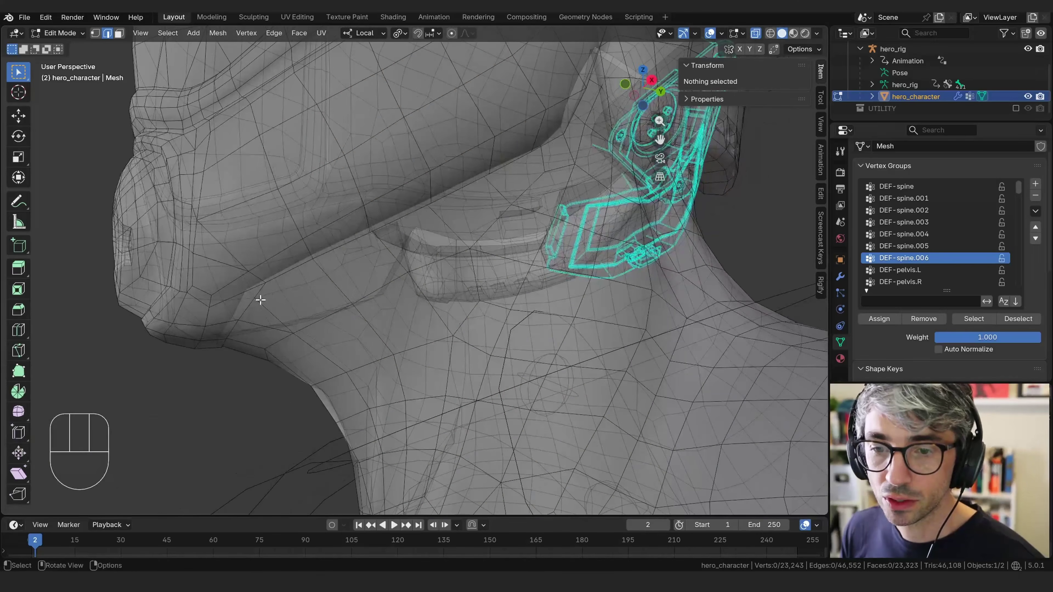
alt+click(236, 306)
scroll(493, 179, down, 2)
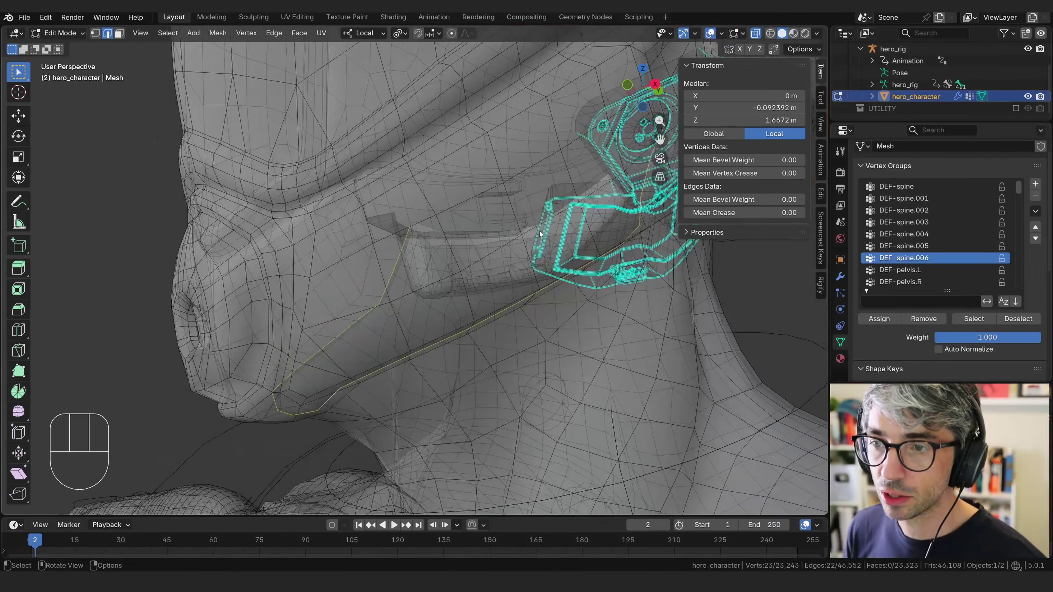
Return to Weight Paint, add a fully weighted helmet vertex as the active one, and copy its weights to the selected neck rim
key(Tab)
middle_drag(288, 232, 366, 226)
scroll(366, 227, down, 3)
middle_drag(365, 188, 415, 228)
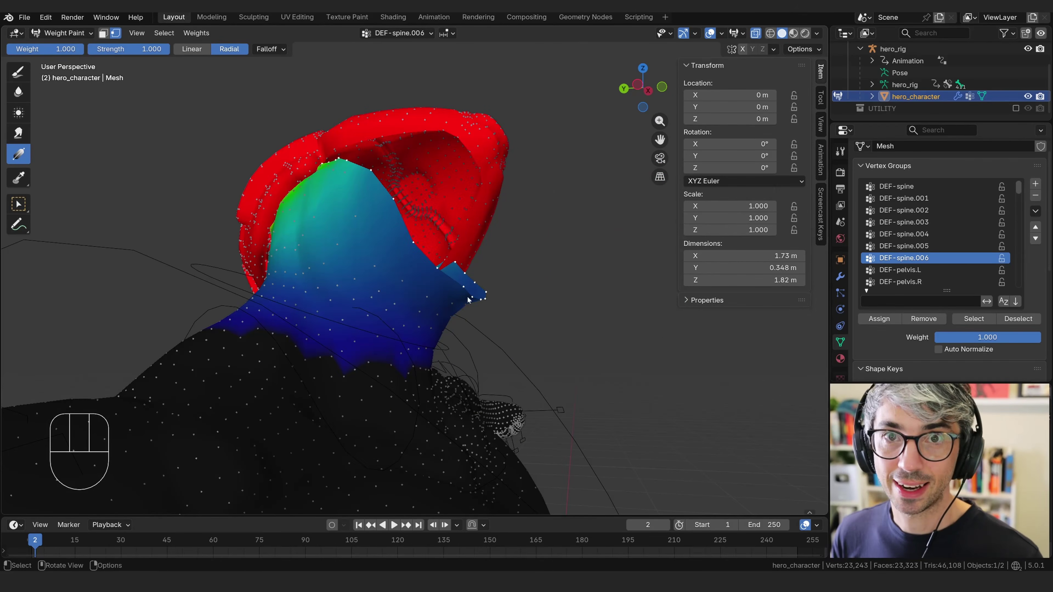
middle_drag(365, 193, 397, 275)
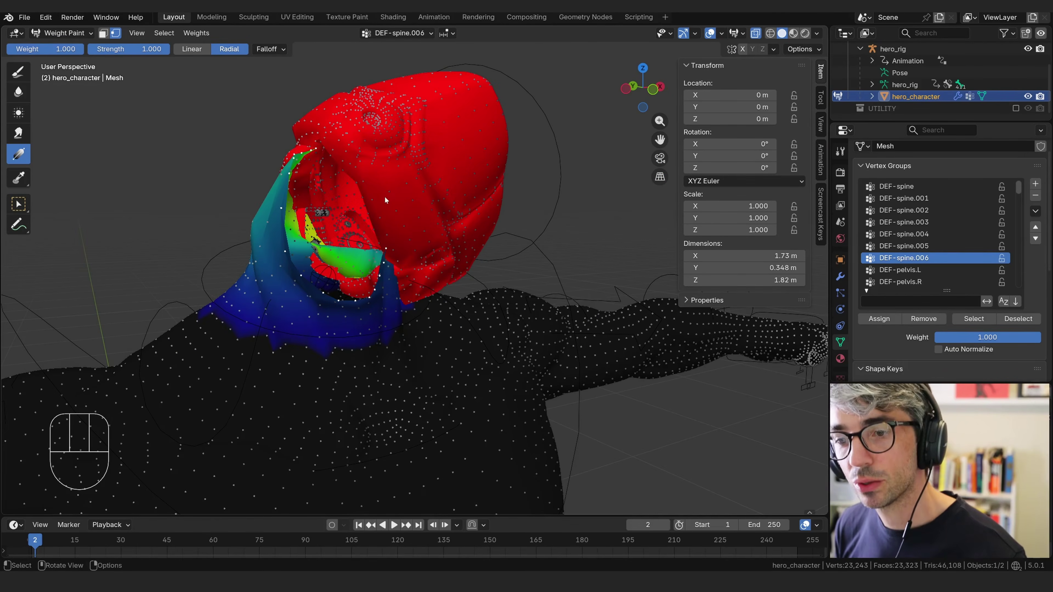
middle_drag(339, 159, 456, 188)
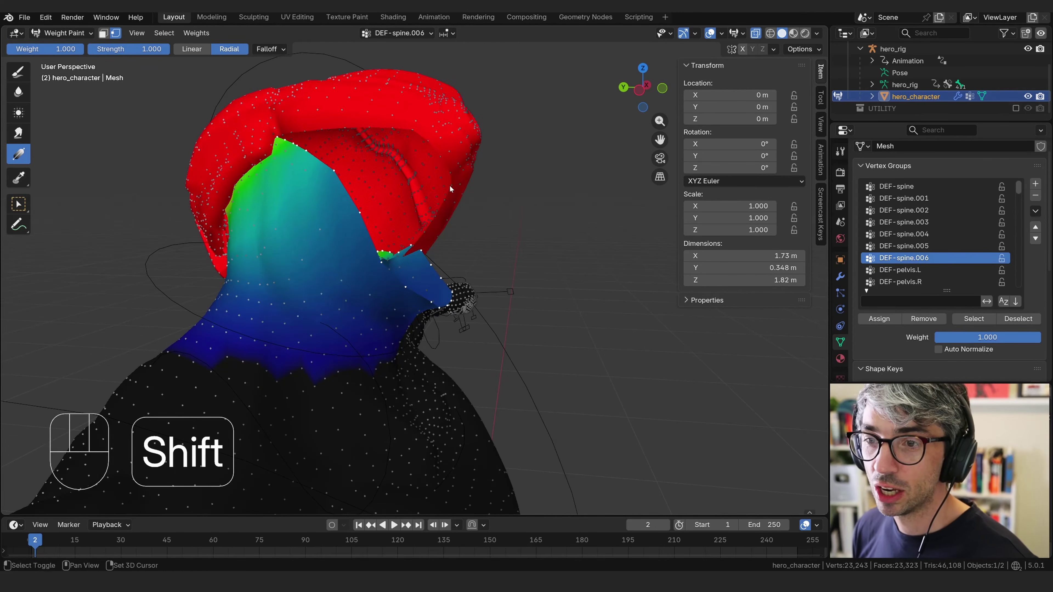
shift+click(451, 185)
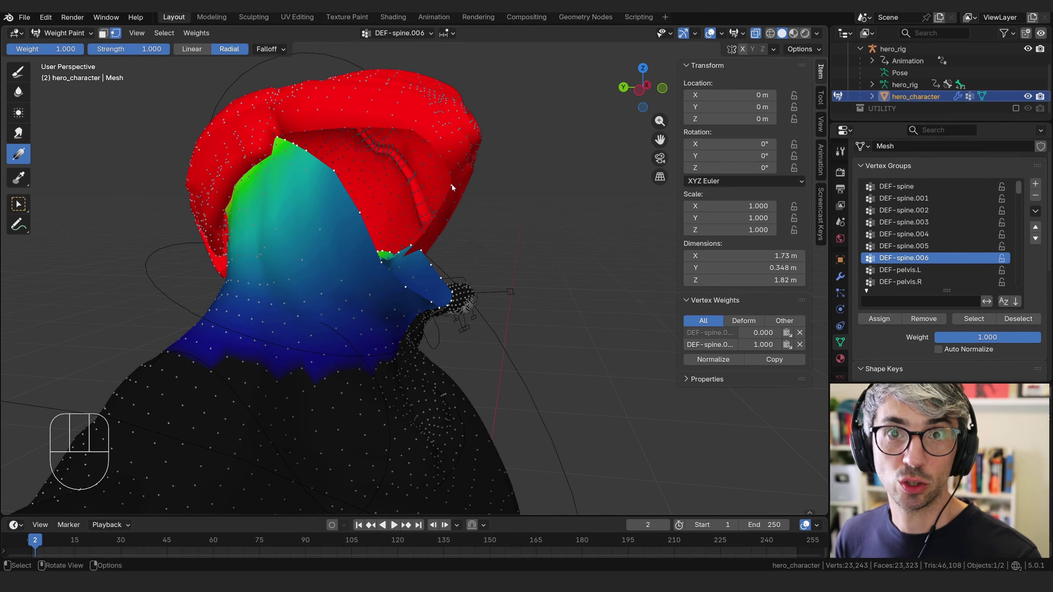
click(783, 362)
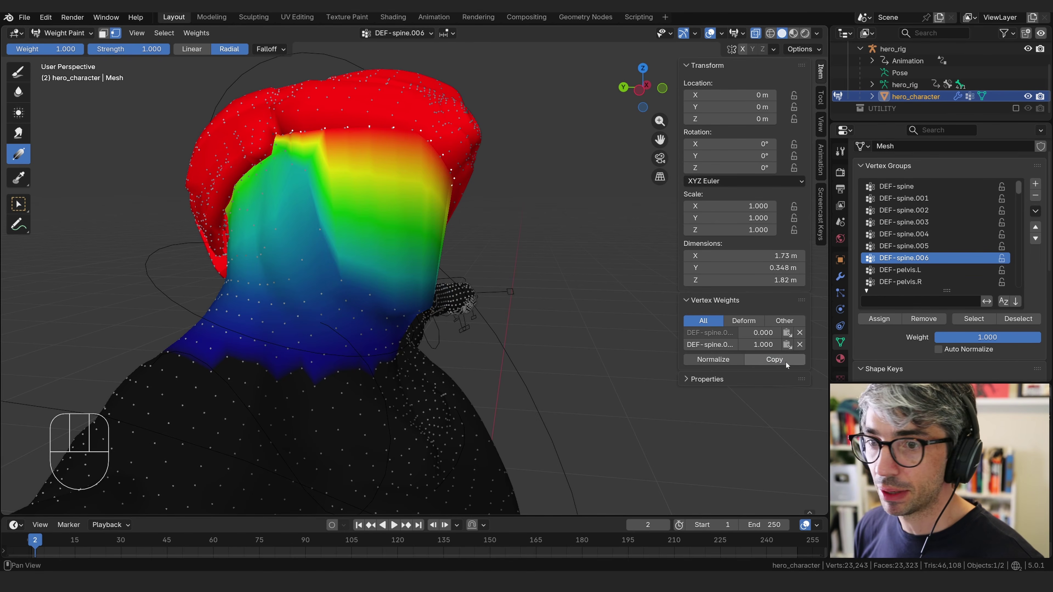
Grow the selection by one ring down the neck and copy the active helmet vertex's weights to it
middle_drag(613, 207, 514, 197)
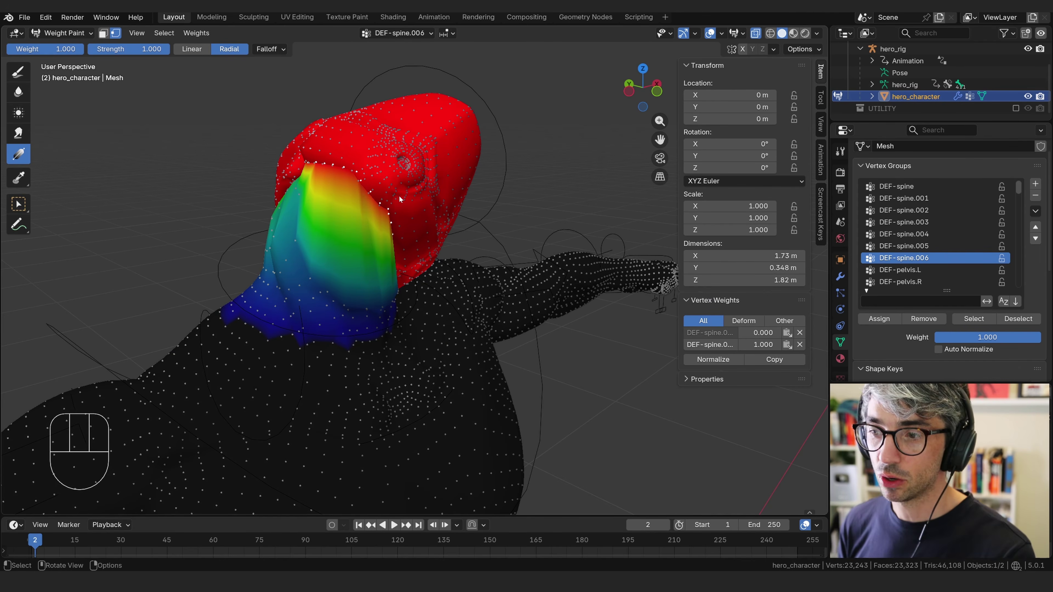
middle_drag(399, 234, 521, 229)
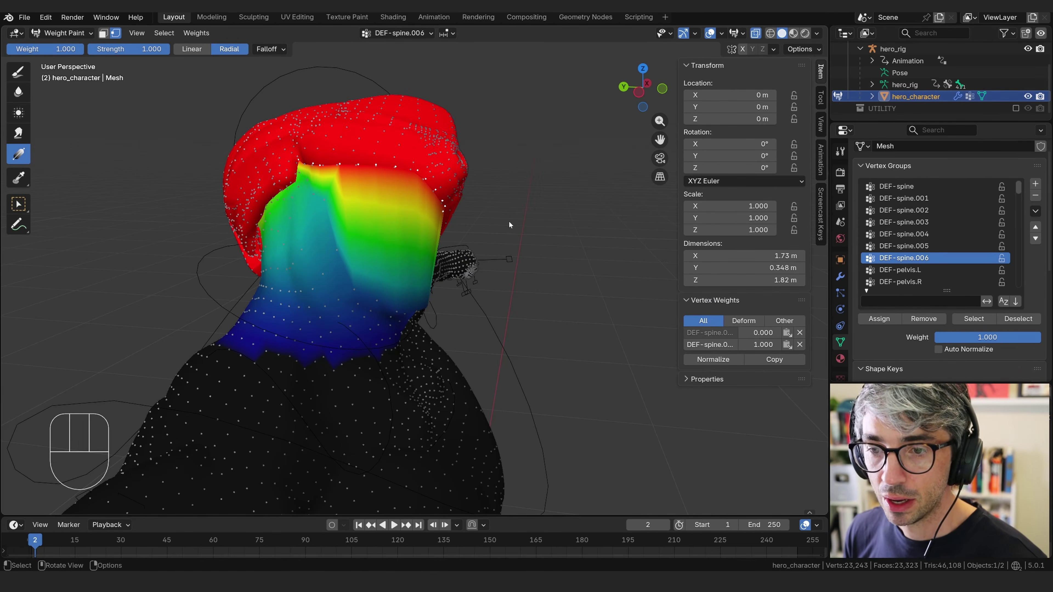
key(ctrl+KP_Add)
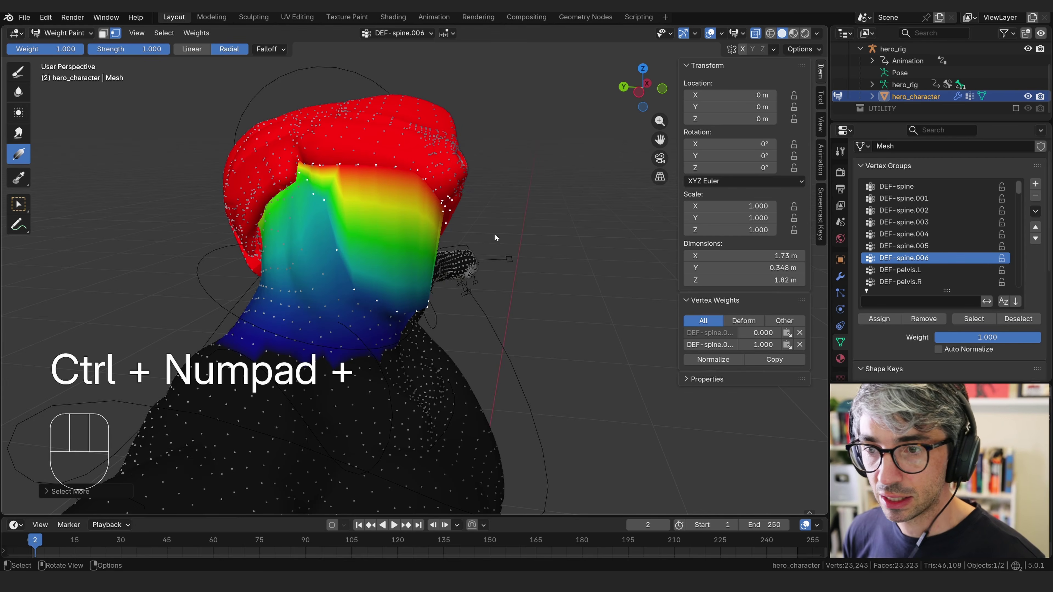
middle_drag(496, 235, 378, 159)
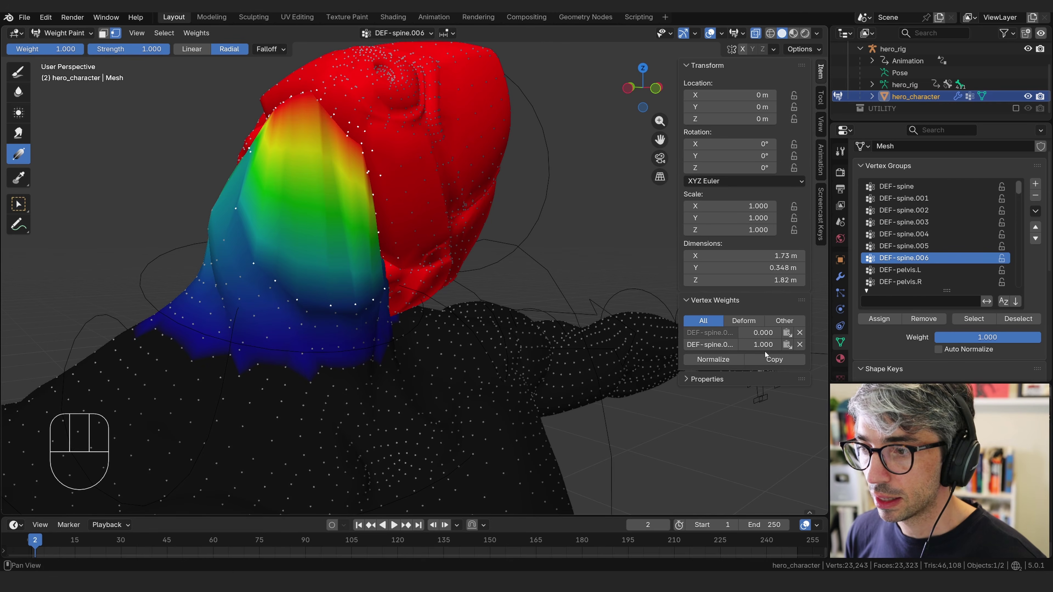
click(774, 359)
middle_drag(338, 187, 230, 156)
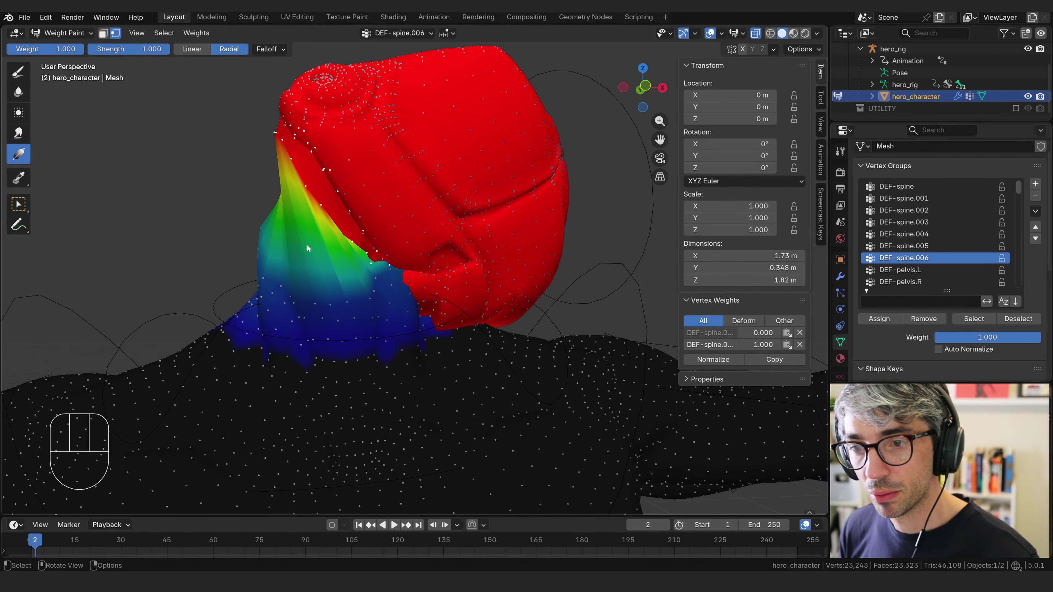
middle_drag(308, 249, 384, 262)
middle_drag(291, 174, 333, 191)
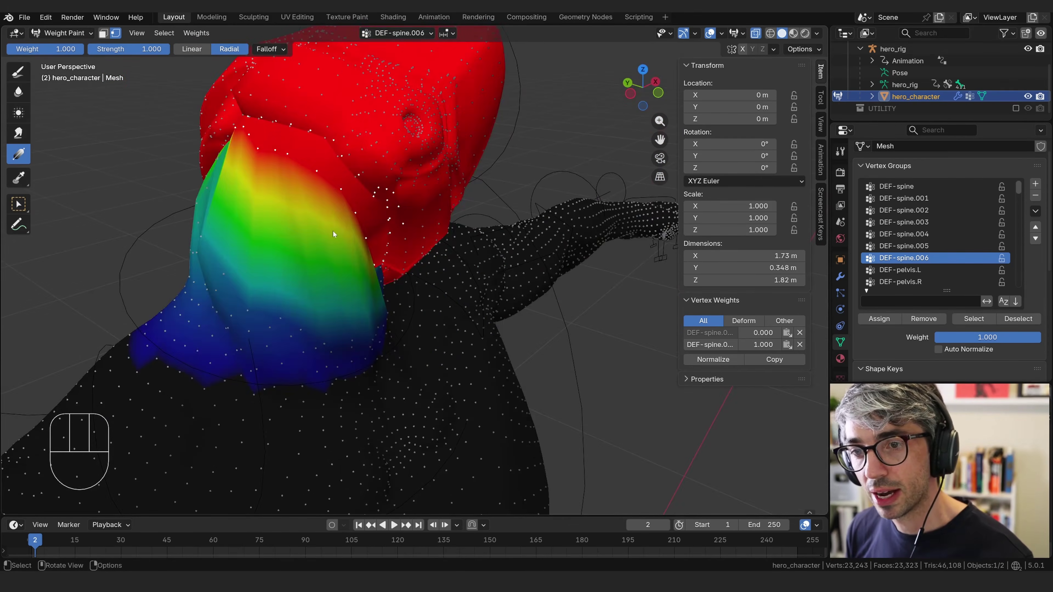
Select the vertices of the connected body and neck mesh and smooth their DEF-spine.006 weights
middle_drag(334, 234, 294, 191)
key(l)
mouse_move(385, 204)
middle_down()
mouse_move(410, 224)
mouse_move(439, 216)
mouse_move(451, 193)
mouse_move(581, 243)
middle_up()
scroll(495, 230, up, 4)
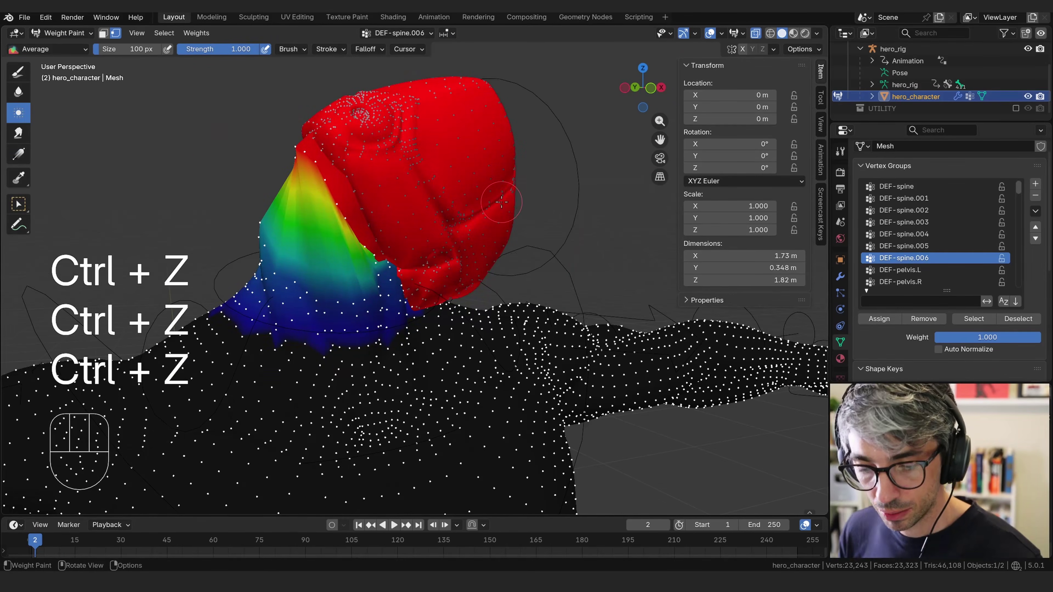
key(F3)
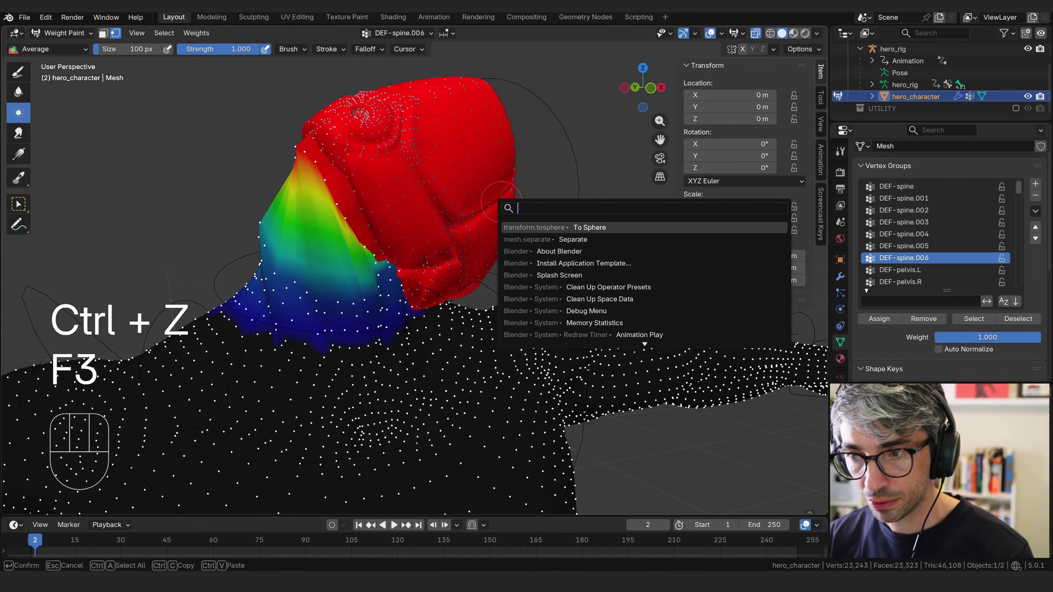
text(smoo)
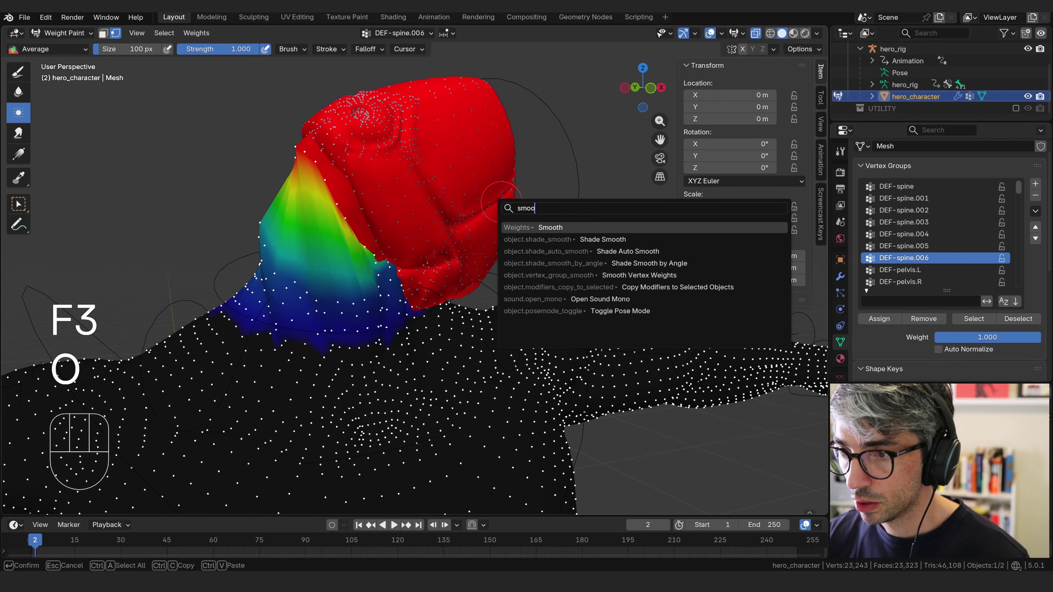
key(Return)
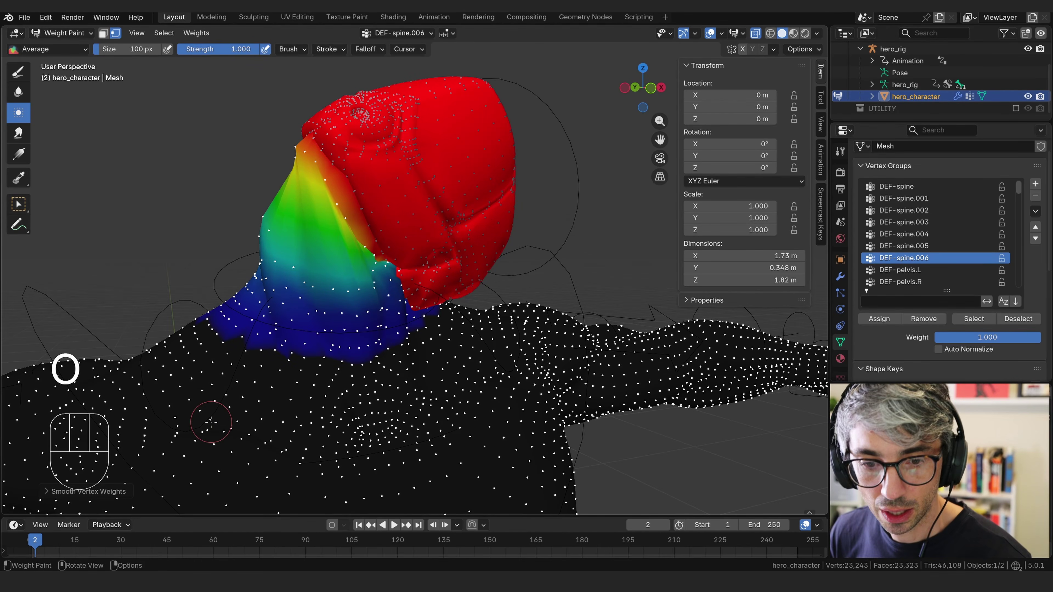
Set the weight smoothing to a factor of 1.000, 5 iterations and an expand/contract value of 0.640
click(44, 493)
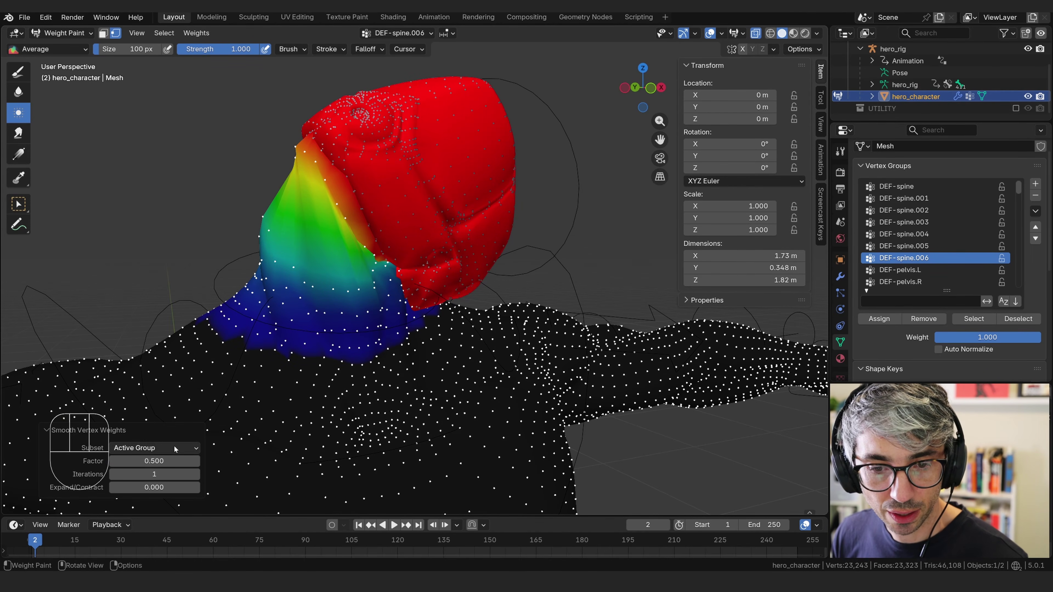
click(197, 475)
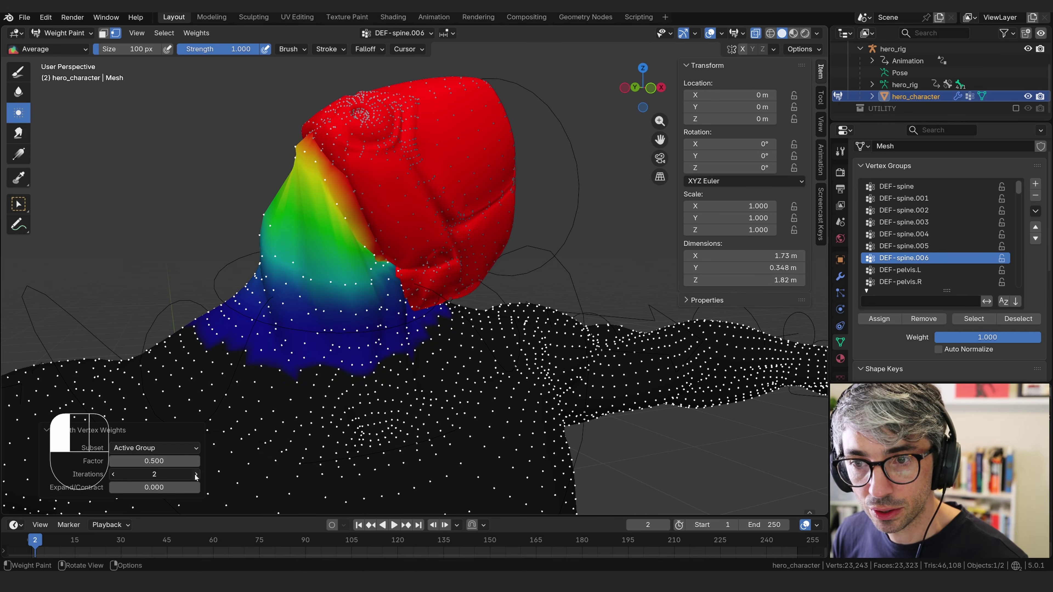
click(196, 475)
click(196, 475)
click(196, 475)
drag(163, 461, 212, 474)
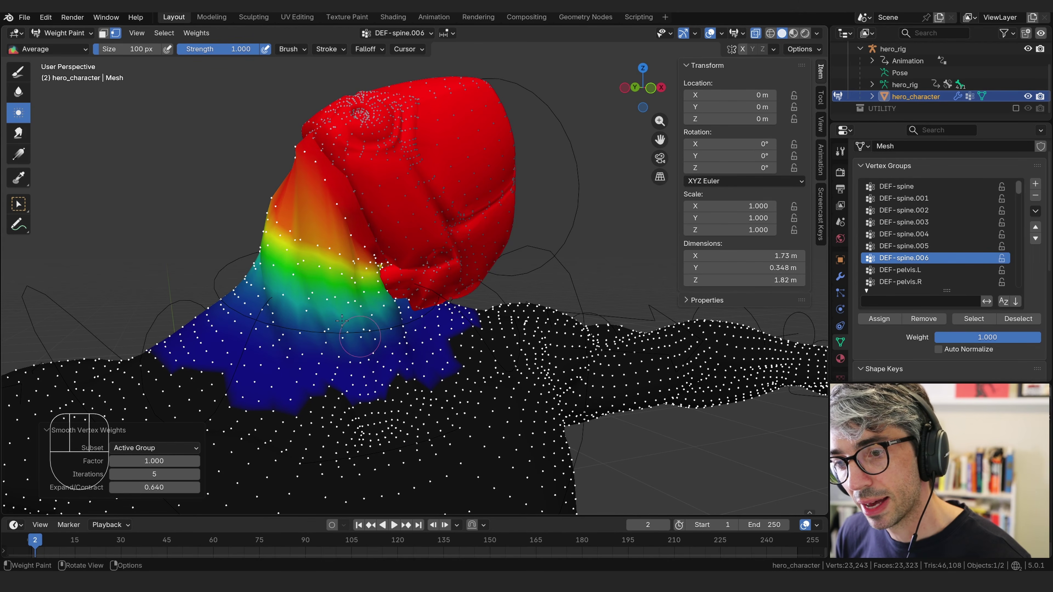
In Pose Mode on hero_rig, select all bones and clear their location and rotation
middle_drag(223, 456, 456, 266)
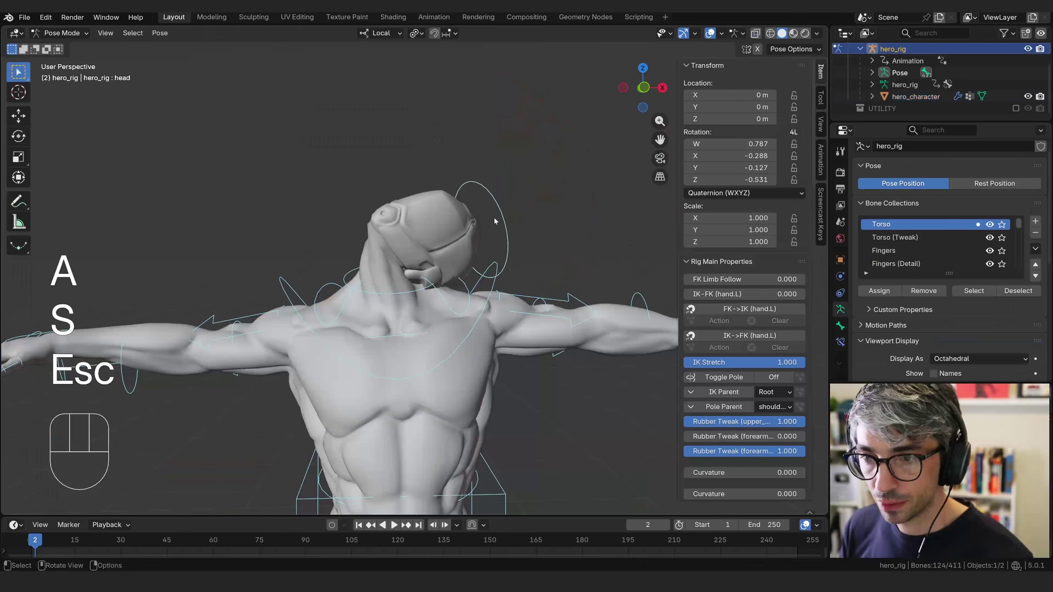
key(a)
middle_drag(494, 217, 522, 210)
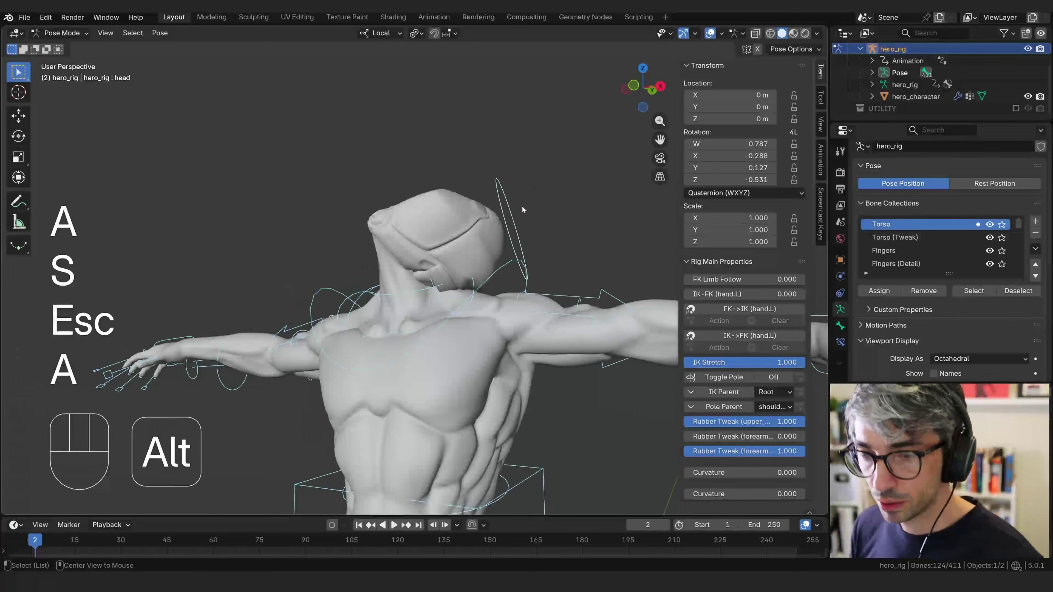
key(alt+g)
key(alt+r)
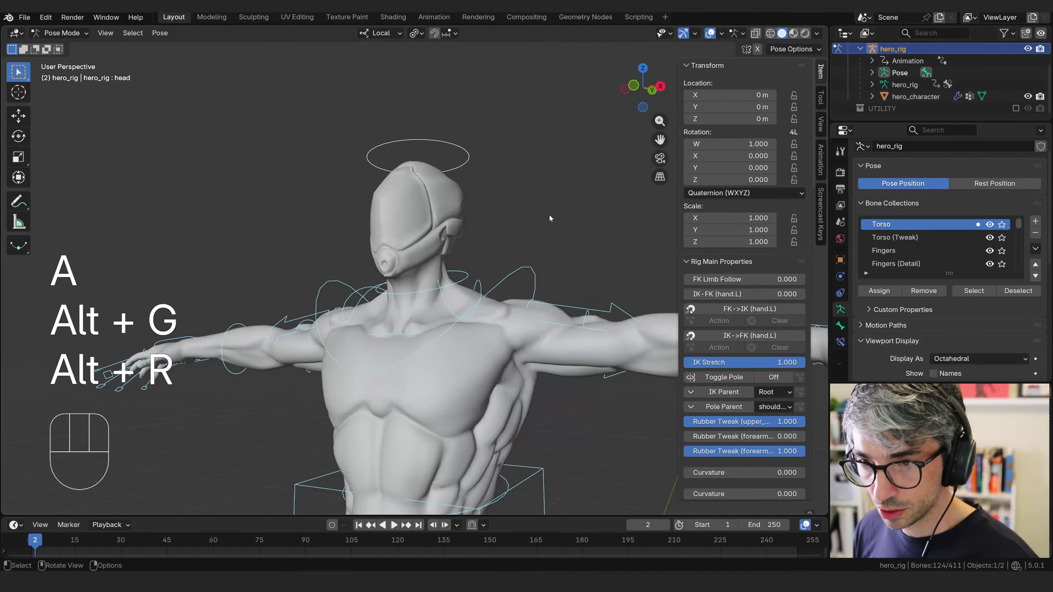
Test how the helmet and neck deform by rotating the head control freely and around Y, cancelling each rotation
click(454, 149)
middle_drag(455, 151, 369, 170)
key(r)
key(Escape)
key(r)
key(y)
key(Escape)
key(r)
key(Escape)
middle_drag(544, 210, 570, 238)
Rotate the chest control and examine the neck and helmet from behind for parts that do not follow
click(474, 273)
key(r)
click(528, 284)
scroll(529, 284, up, 3)
middle_drag(338, 249, 419, 254)
shift+middle_drag(346, 232, 473, 239)
click(372, 235)
click(605, 431)
key(r)
key(Escape)
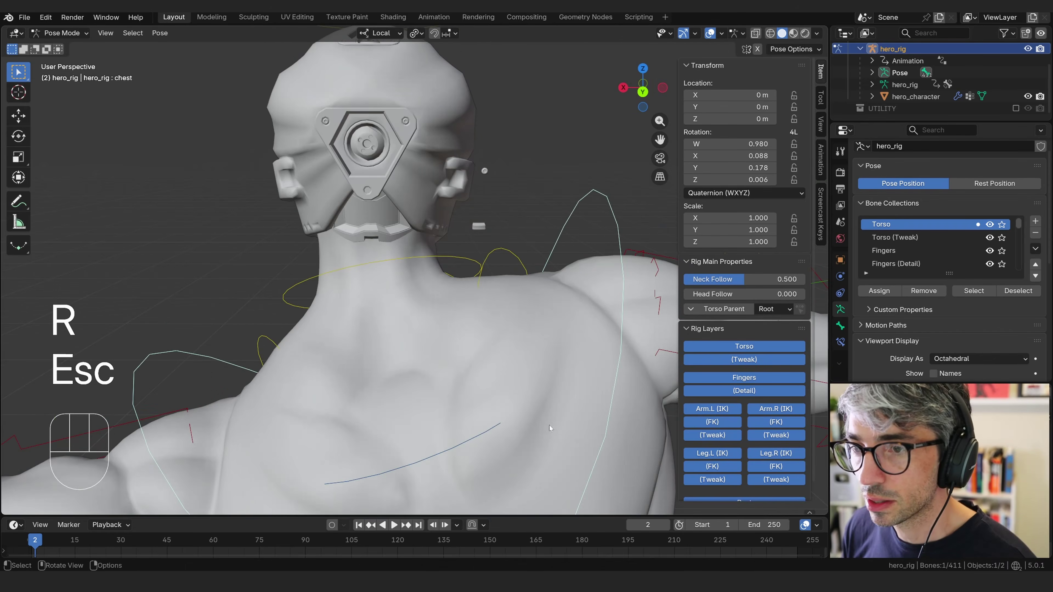
Leave Pose Mode, make the hero_character mesh active and put it into Weight Paint mode
click(62, 32)
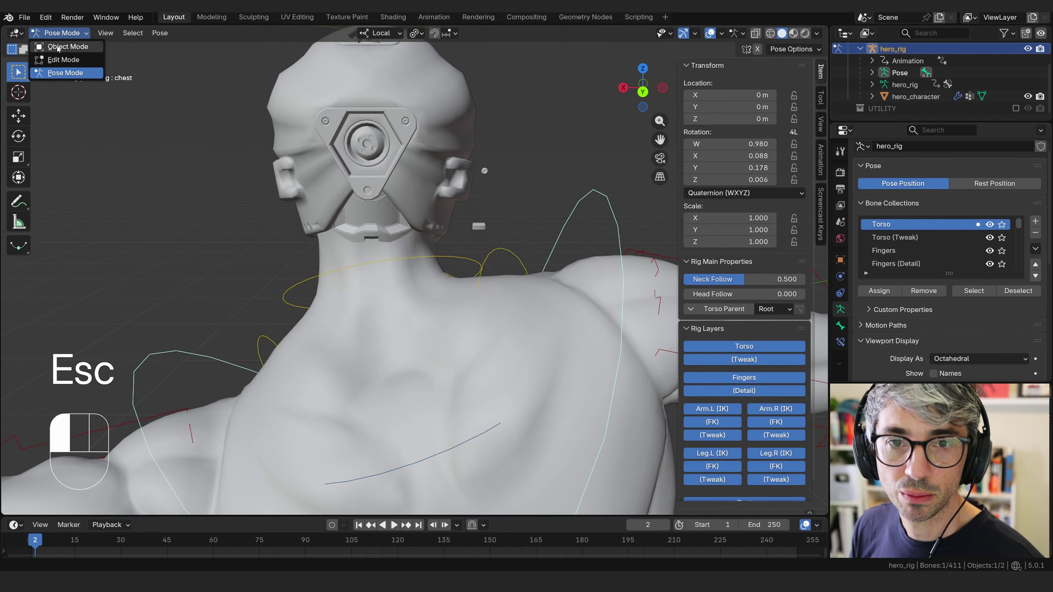
click(58, 48)
click(290, 331)
key(Tab)
key(Tab)
click(70, 33)
click(68, 99)
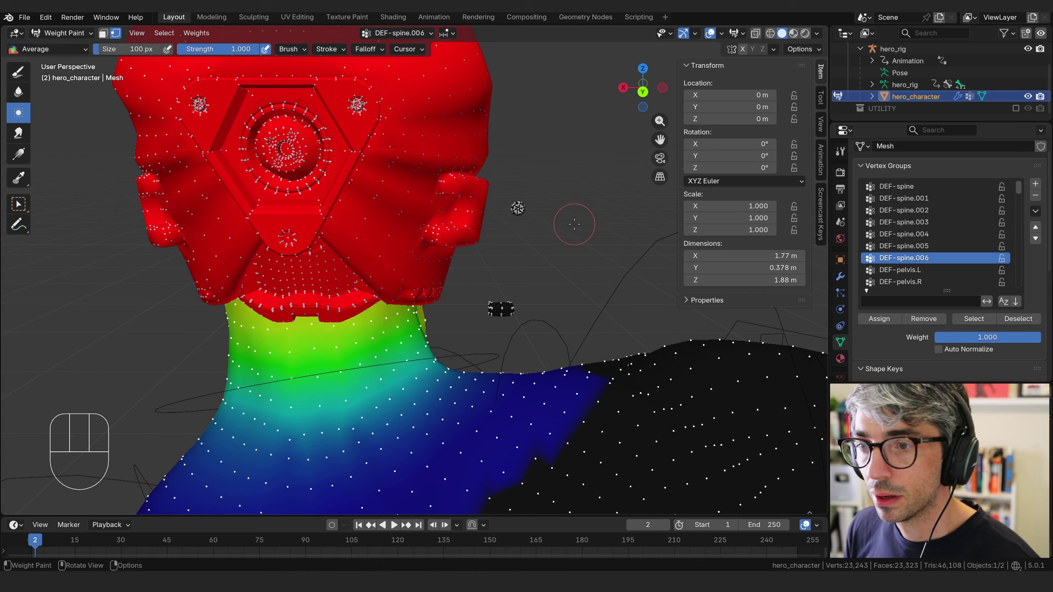
Deselect all vertices, select the detached round helmet piece and add a fully weighted helmet vertex as the active one
key(alt+a)
click(16, 206)
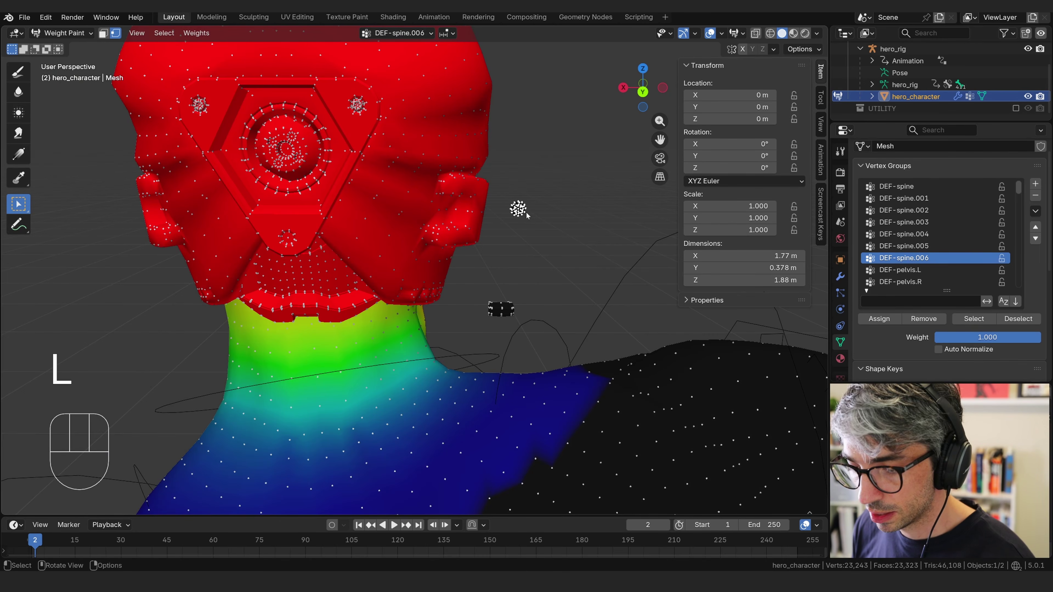
shift+click(288, 240)
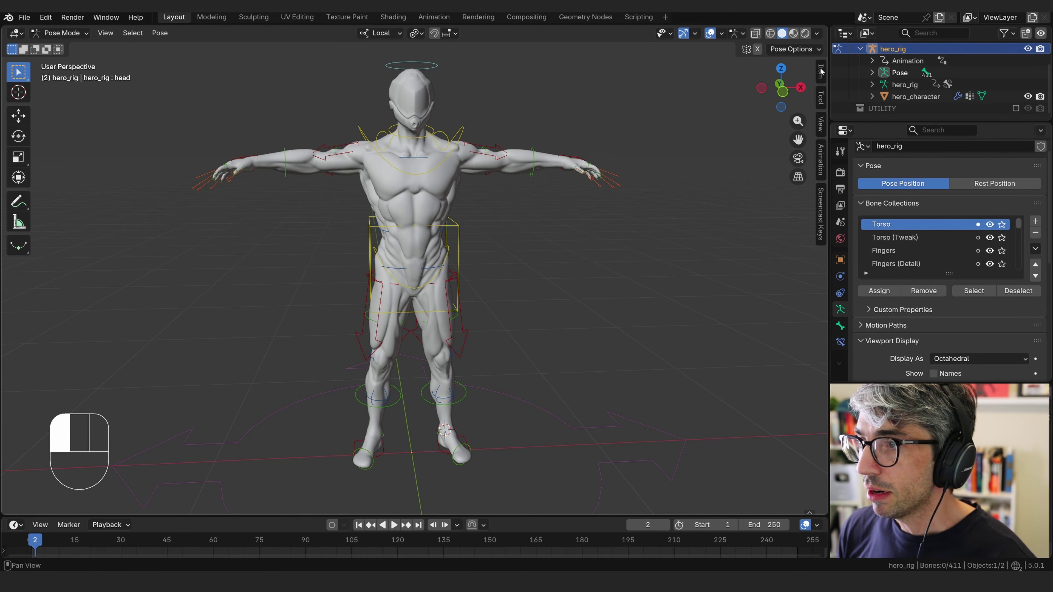
Show the rig's layer controls and toggle the visibility of the Torso and torso Tweak layers off and on
click(822, 71)
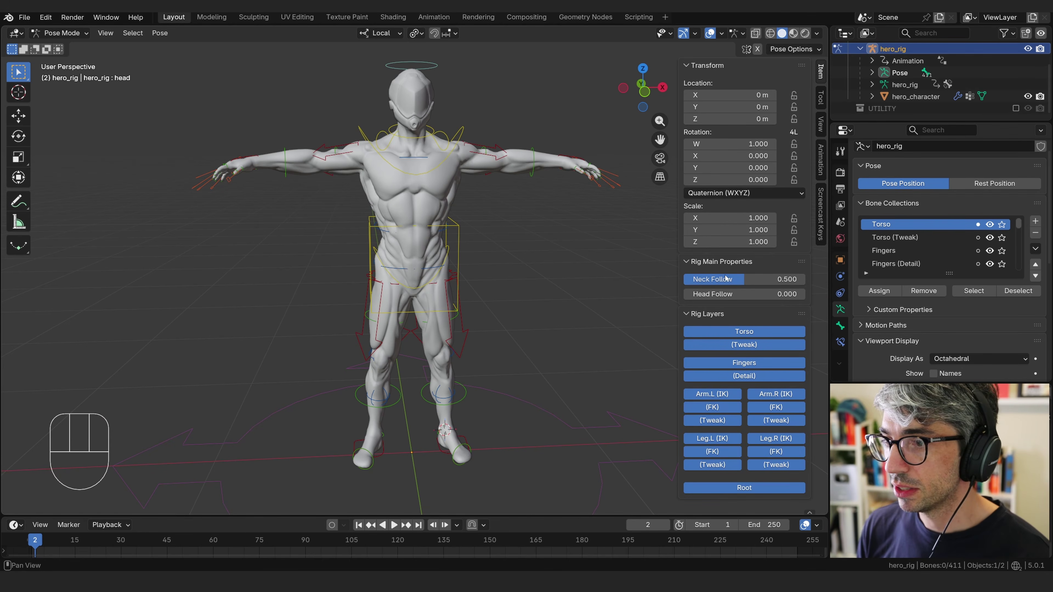
click(722, 329)
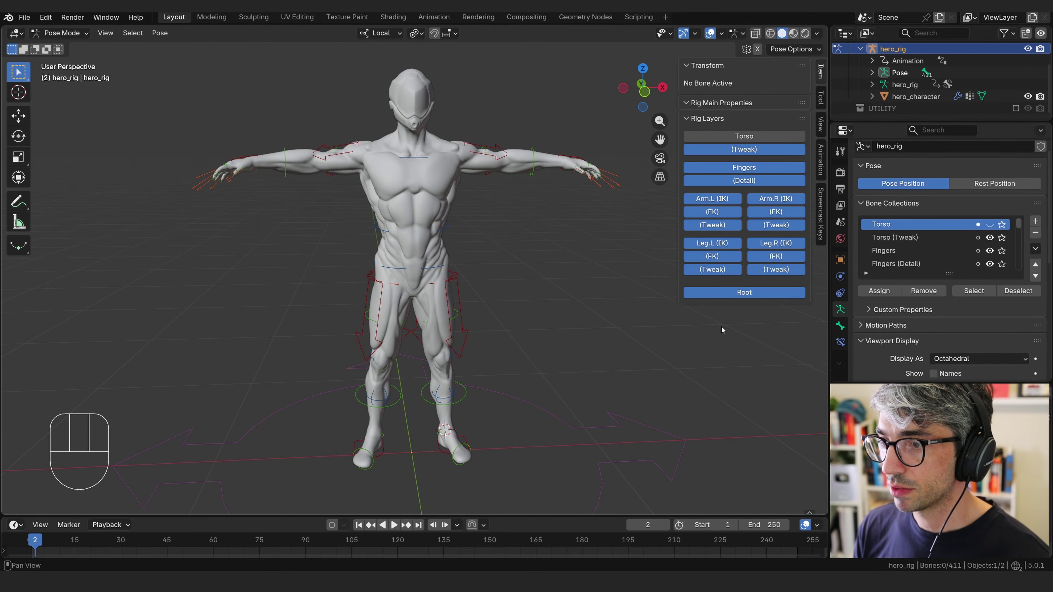
click(743, 138)
click(744, 346)
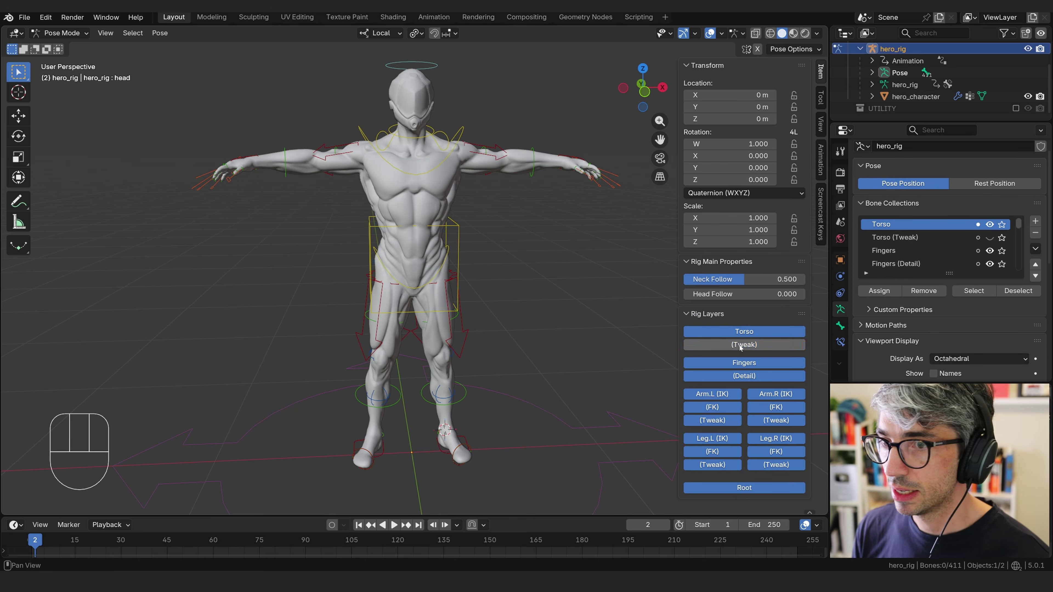
click(744, 346)
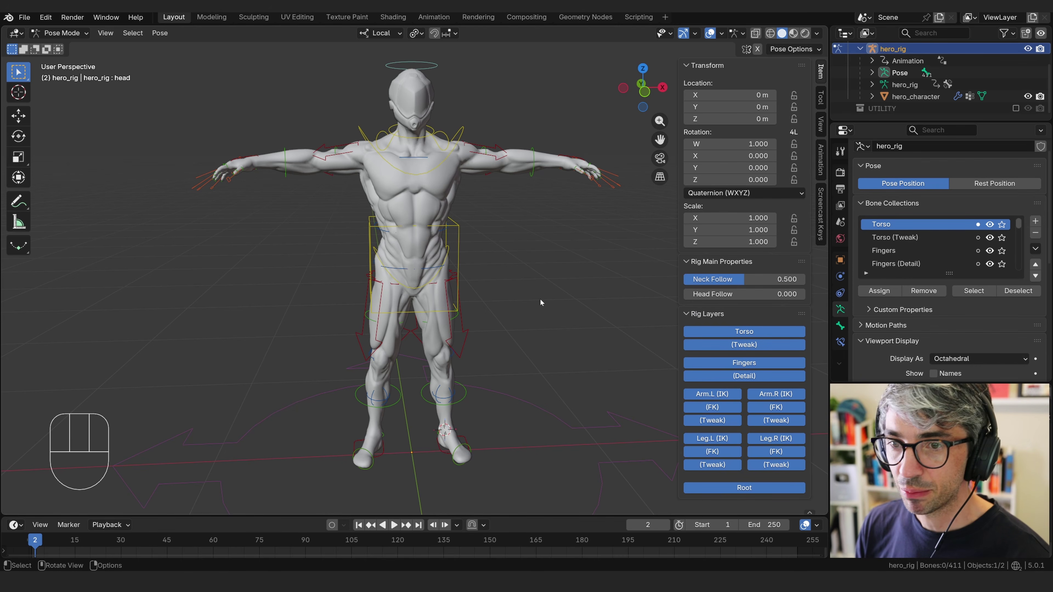
Enable In Front for the hero_rig armature's viewport display
scroll(939, 257, down, 5)
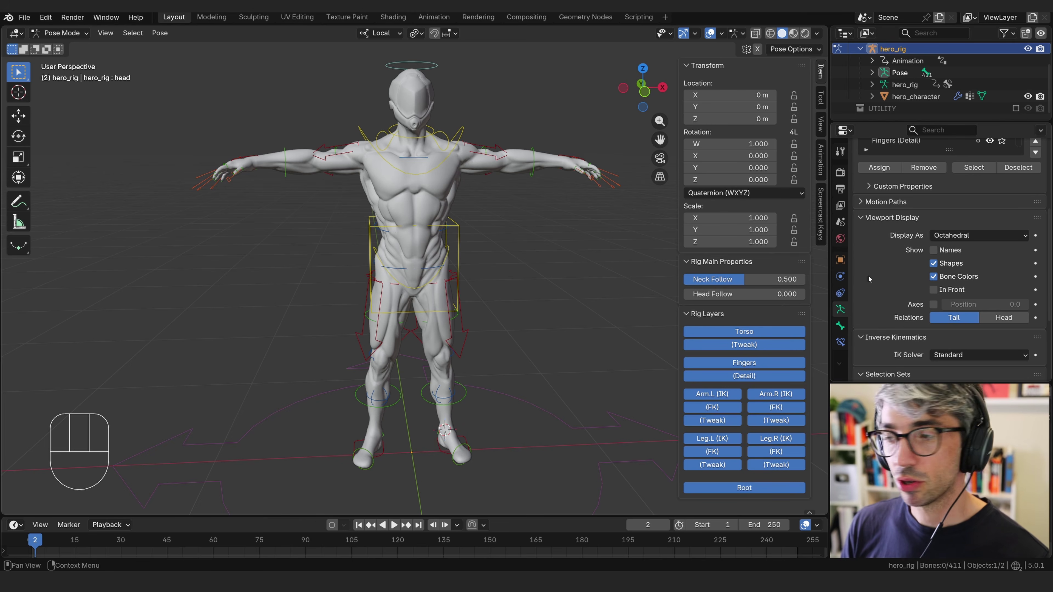
click(935, 290)
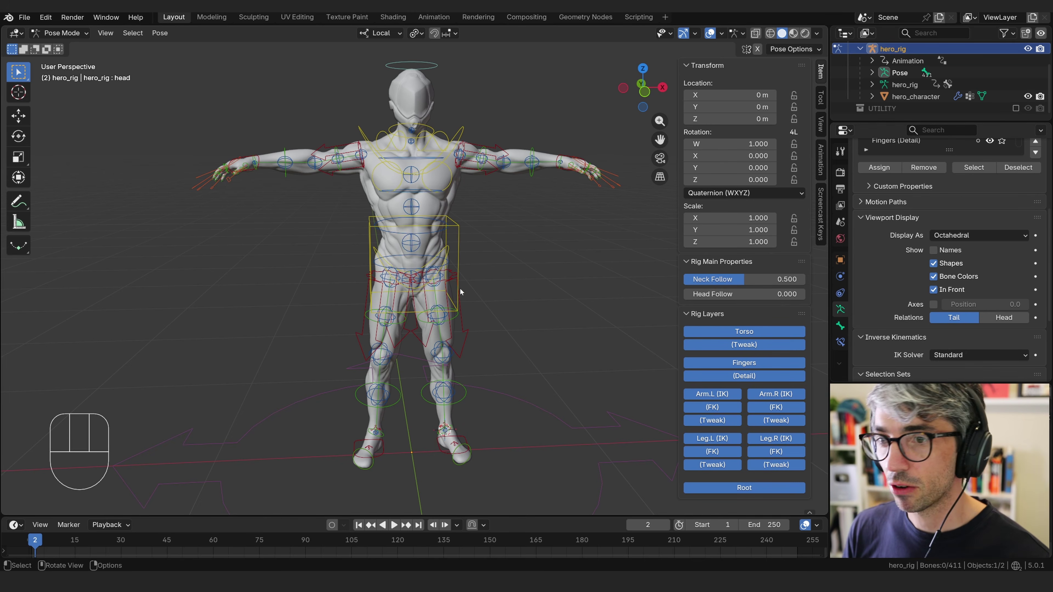
middle_drag(459, 292, 499, 288)
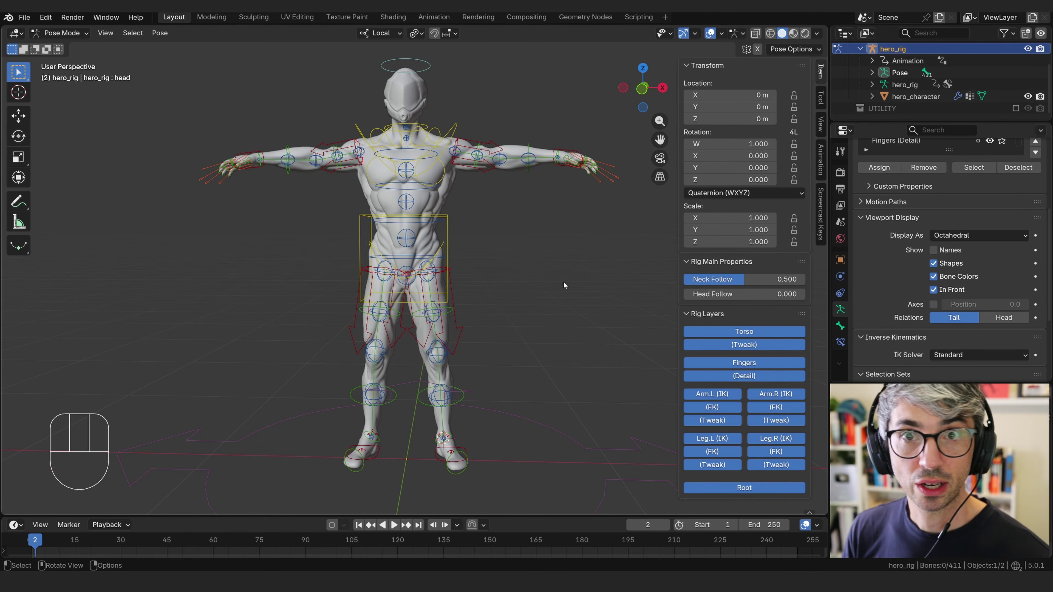
Select the left hand IK control and open the custom shape settings in its bone viewport display
scroll(563, 282, up, 2)
shift+middle_drag(565, 253, 494, 361)
scroll(541, 216, up, 1)
click(540, 217)
middle_drag(541, 217, 556, 255)
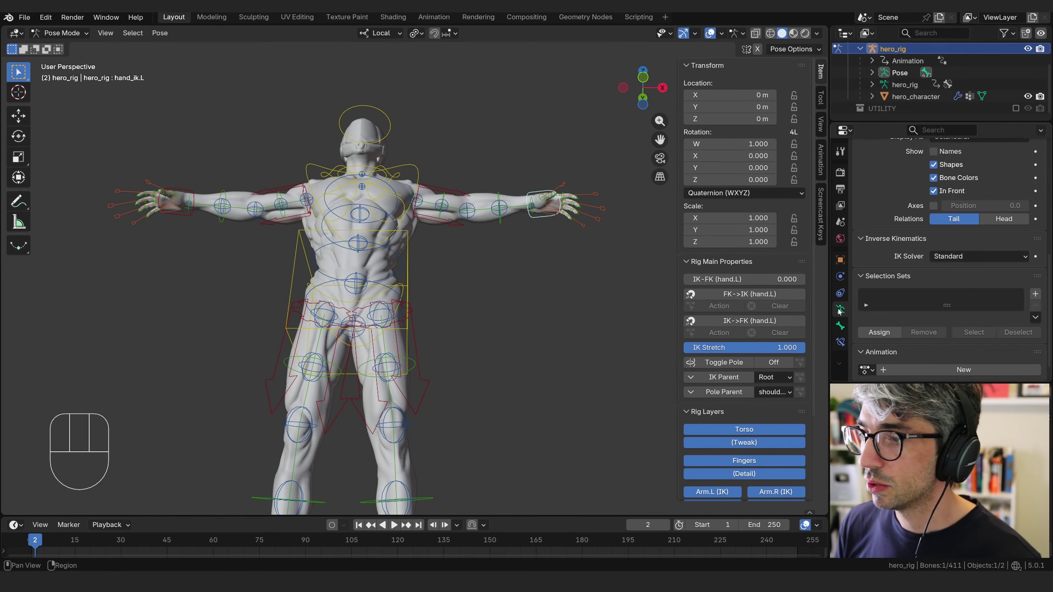
click(840, 326)
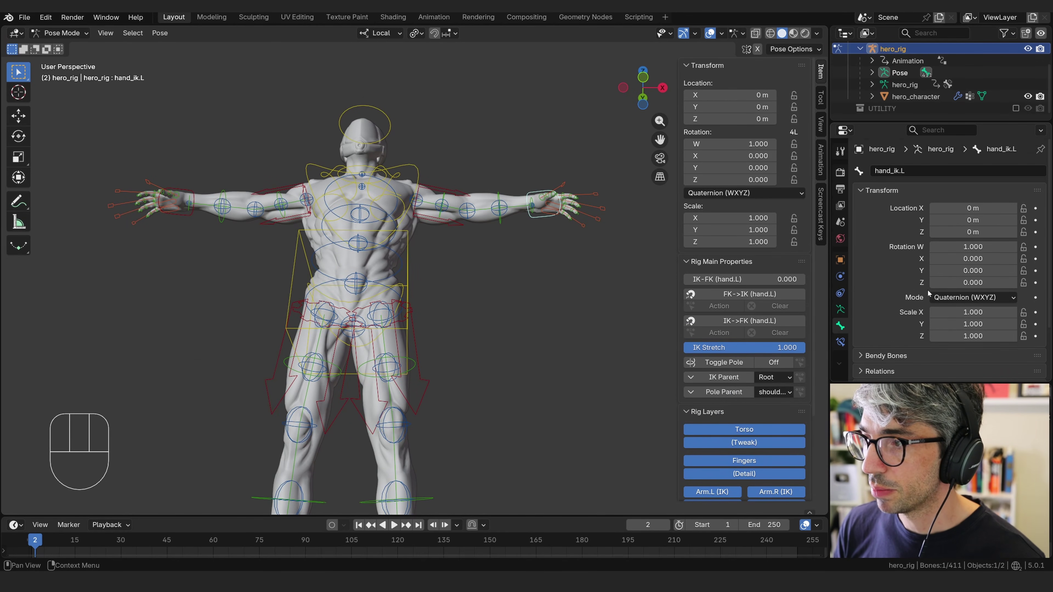
key(ctrl+z)
click(888, 360)
scroll(909, 341, down, 14)
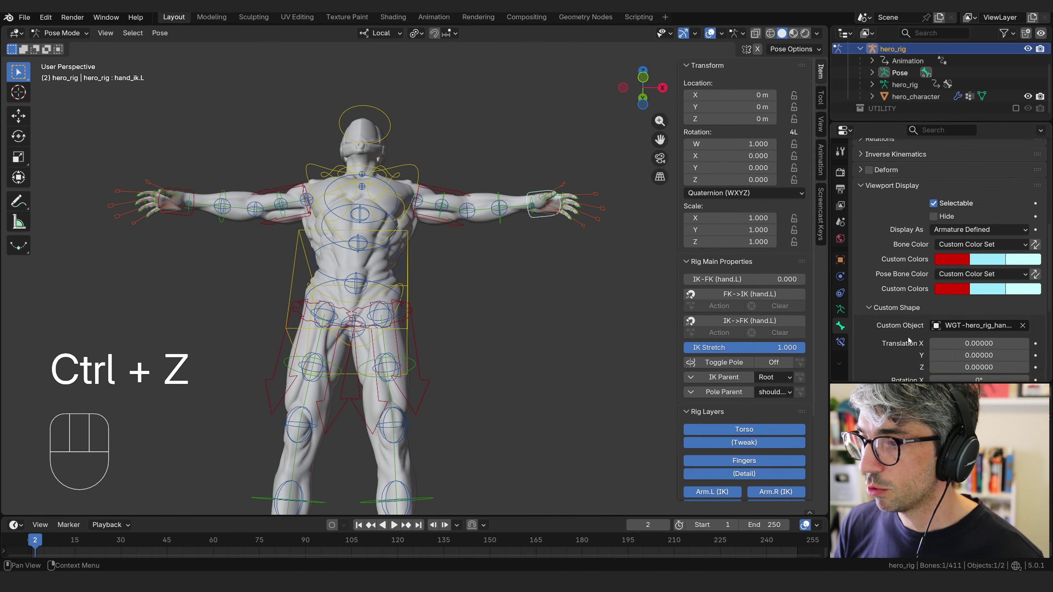
Try to change the custom shape scale of the left hand IK control
drag(978, 270, 943, 285)
key(Escape)
key(ctrl+z)
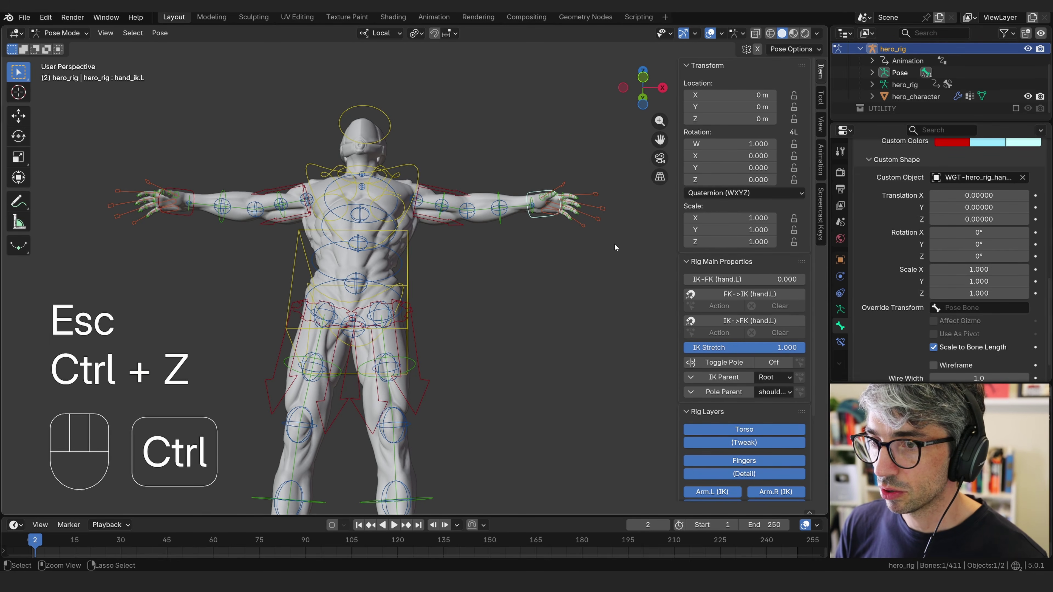
Select all rig controls and turn on Toggle Pole for both hands and both feet
key(a)
scroll(746, 344, down, 13)
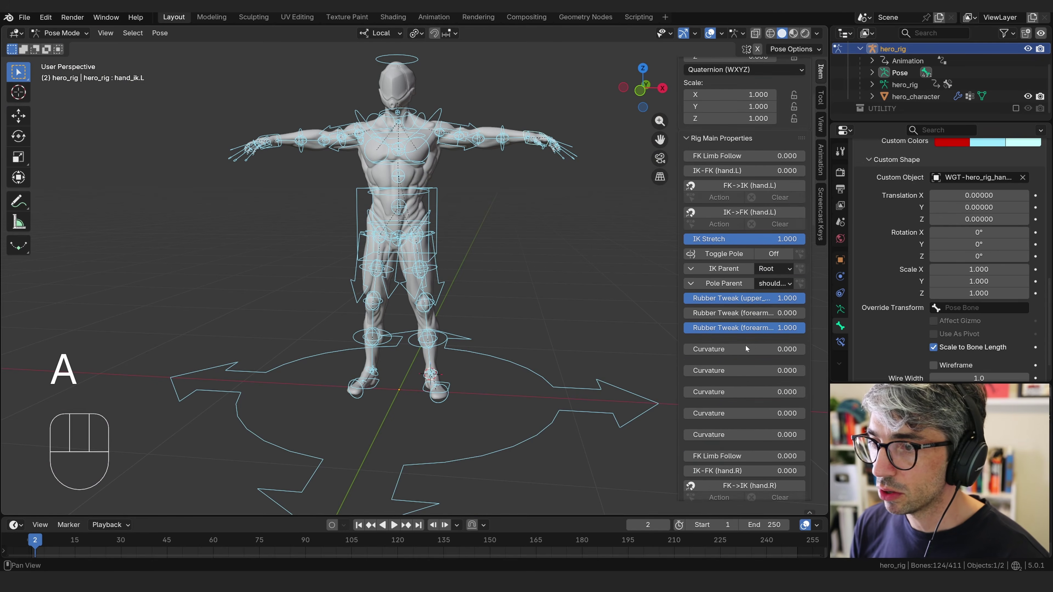
scroll(742, 407, up, 8)
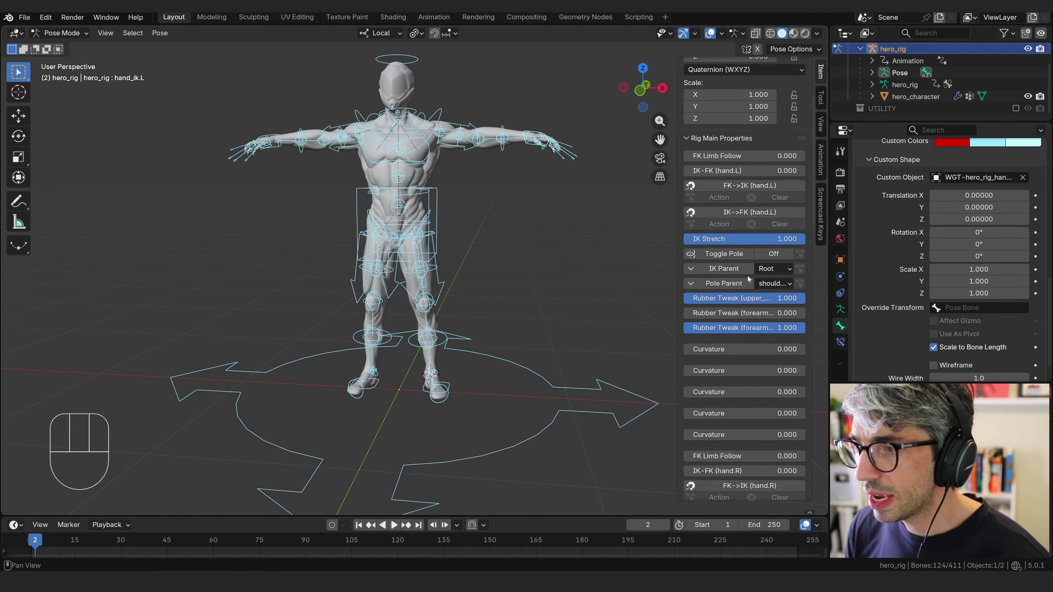
click(722, 256)
middle_drag(568, 240, 268, 192)
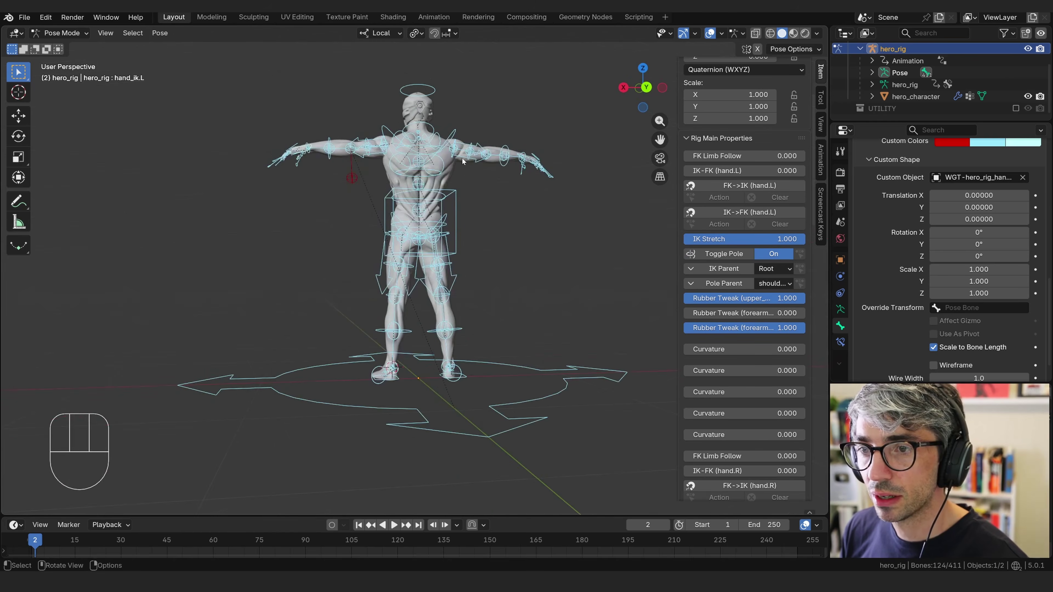
middle_drag(572, 322, 631, 327)
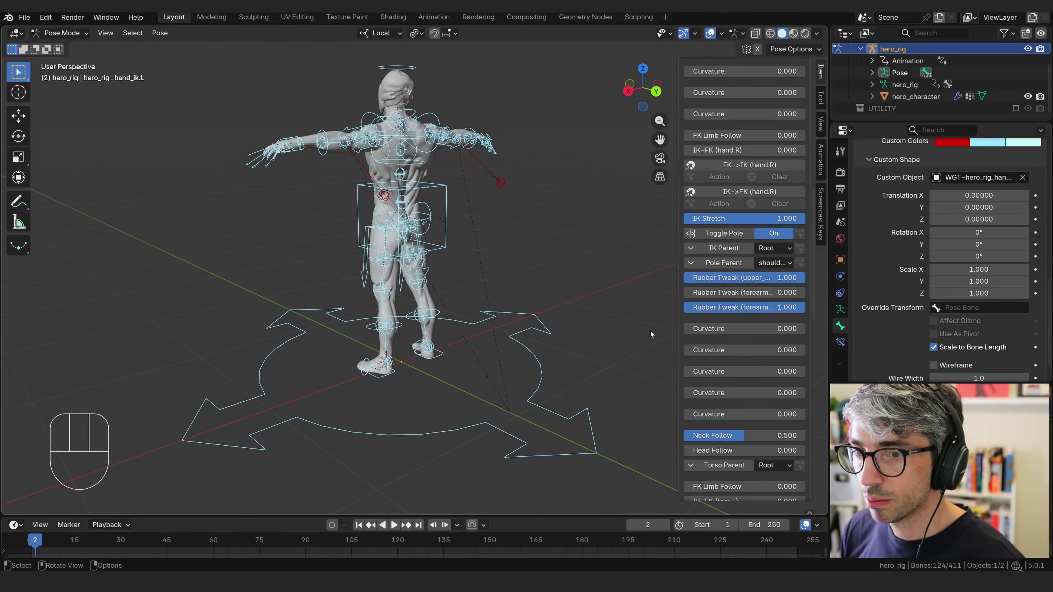
scroll(710, 331, down, 8)
scroll(737, 341, down, 6)
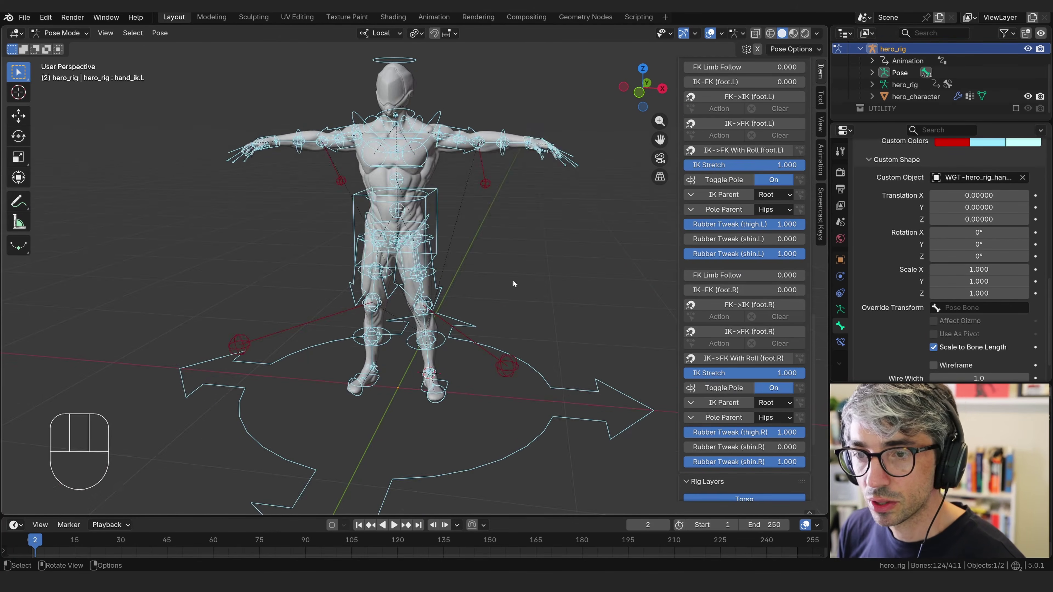
Select all controls including the pole targets and set IK Stretch to 0.000 for the right and left foot
key(a)
middle_drag(516, 282, 537, 246)
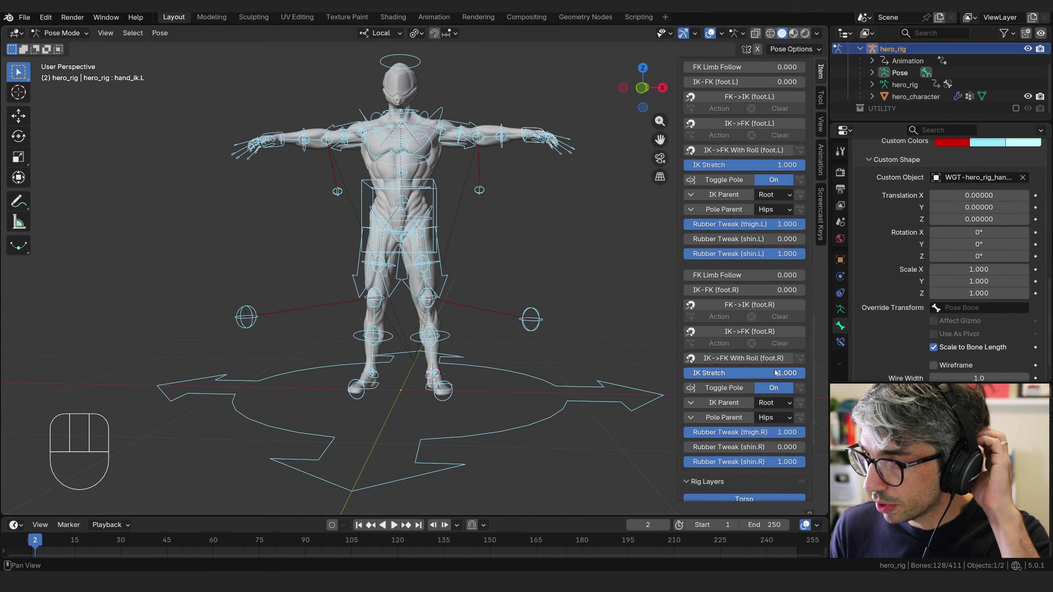
drag(772, 373, 600, 350)
scroll(736, 312, up, 8)
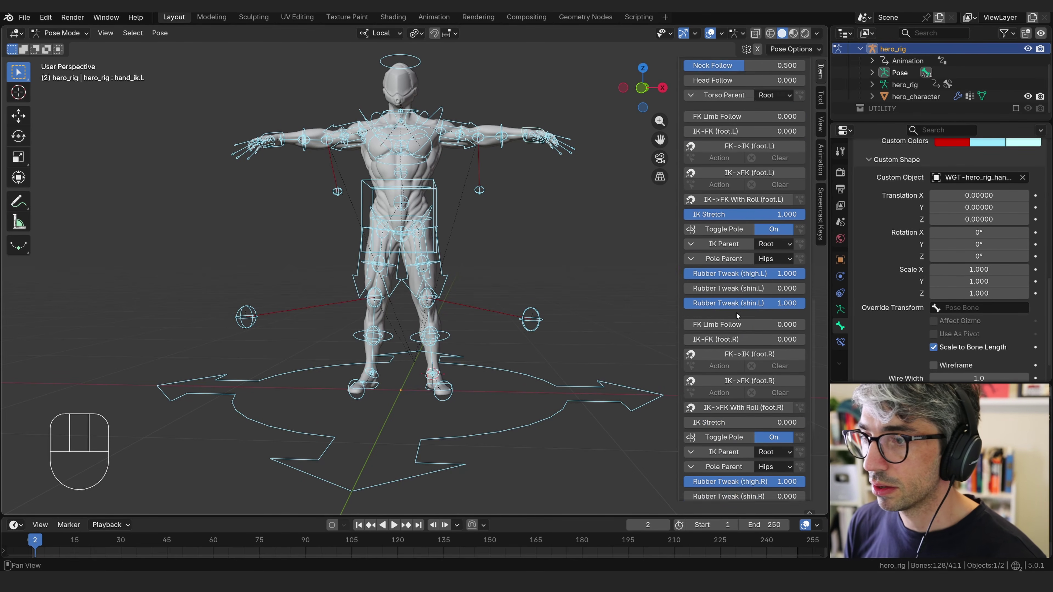
drag(778, 315, 665, 286)
scroll(751, 256, up, 7)
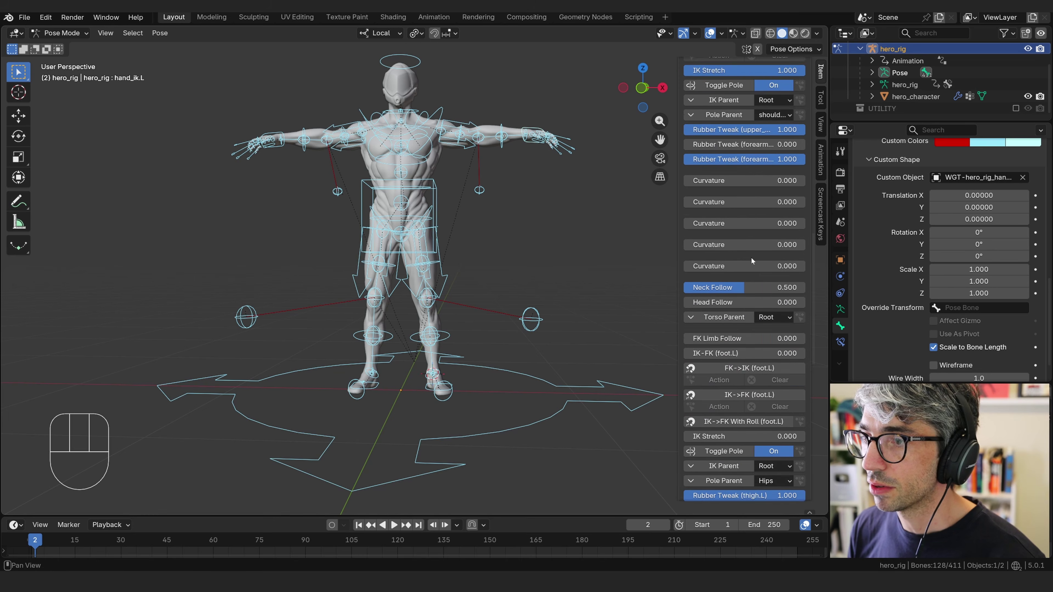
Select the torso control and try moving it to test the rig
scroll(751, 264, down, 20)
click(510, 265)
key(g)
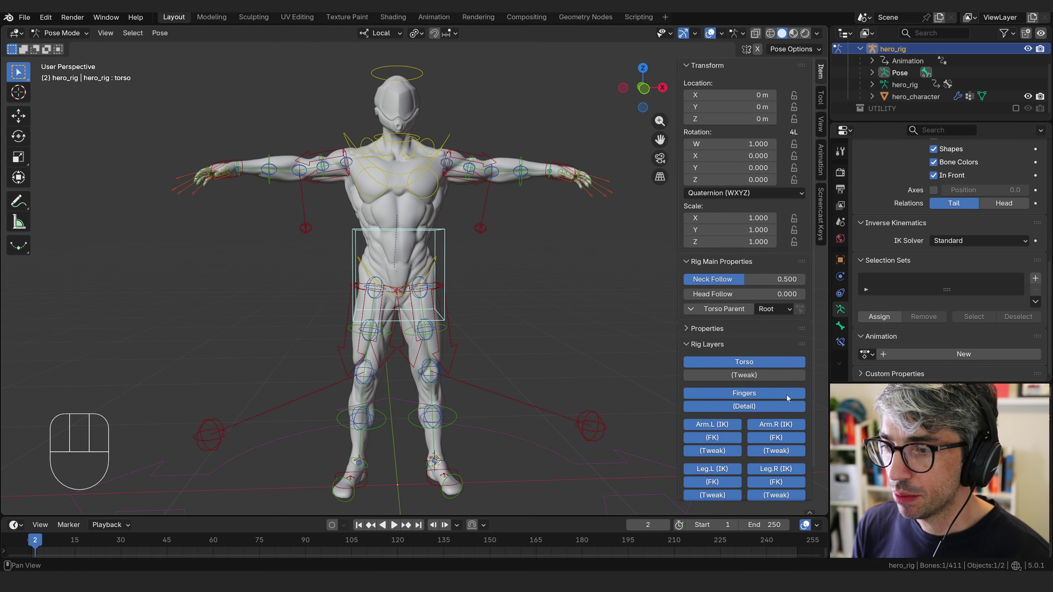
Hide the finger Detail layer and the FK and Tweak layers of both arms and both legs
click(769, 409)
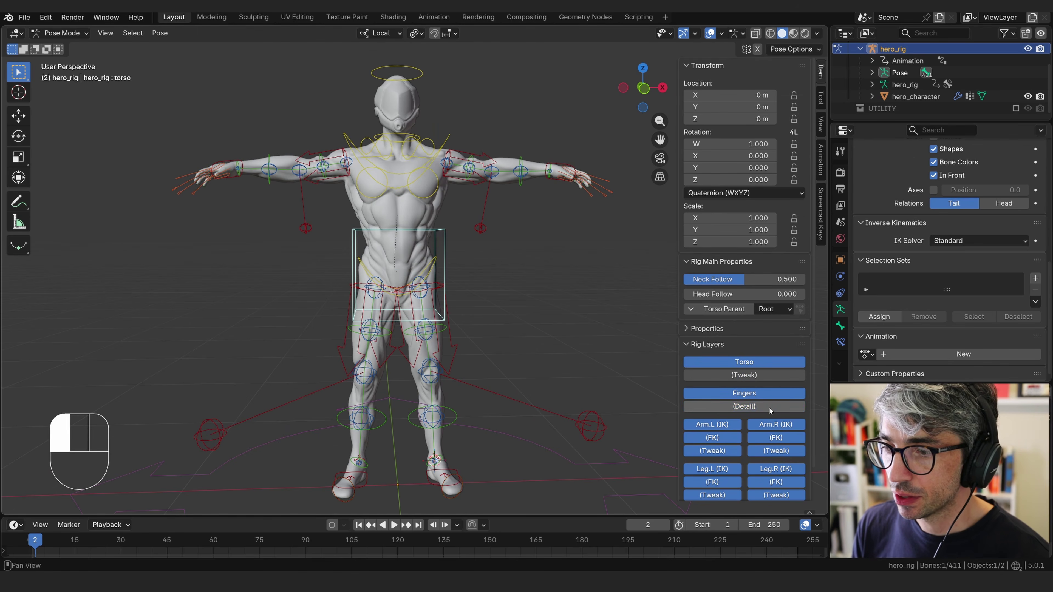
click(770, 409)
click(770, 409)
scroll(754, 414, down, 2)
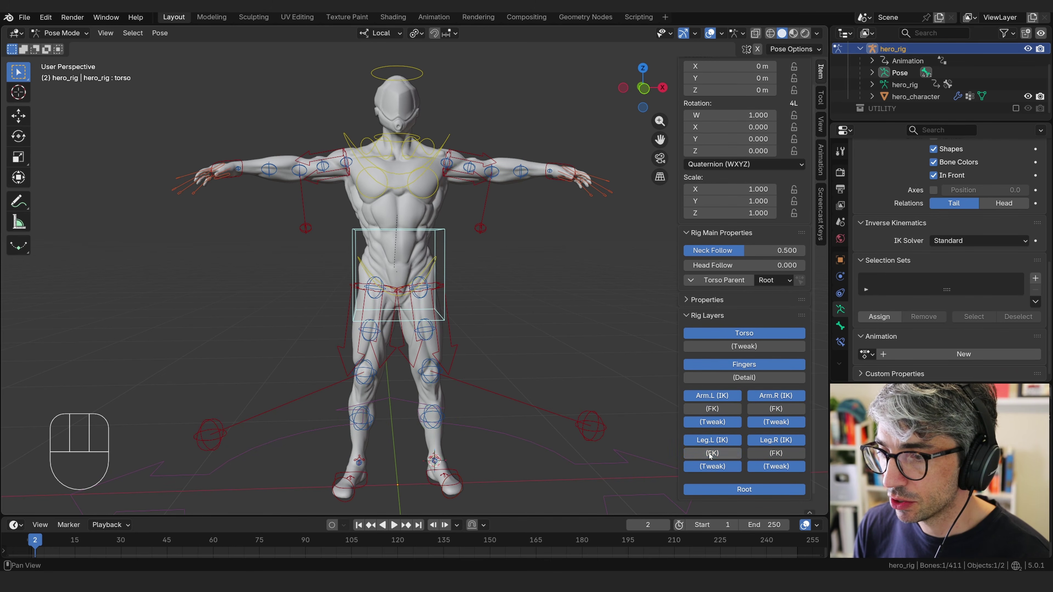
click(712, 466)
click(776, 466)
click(776, 422)
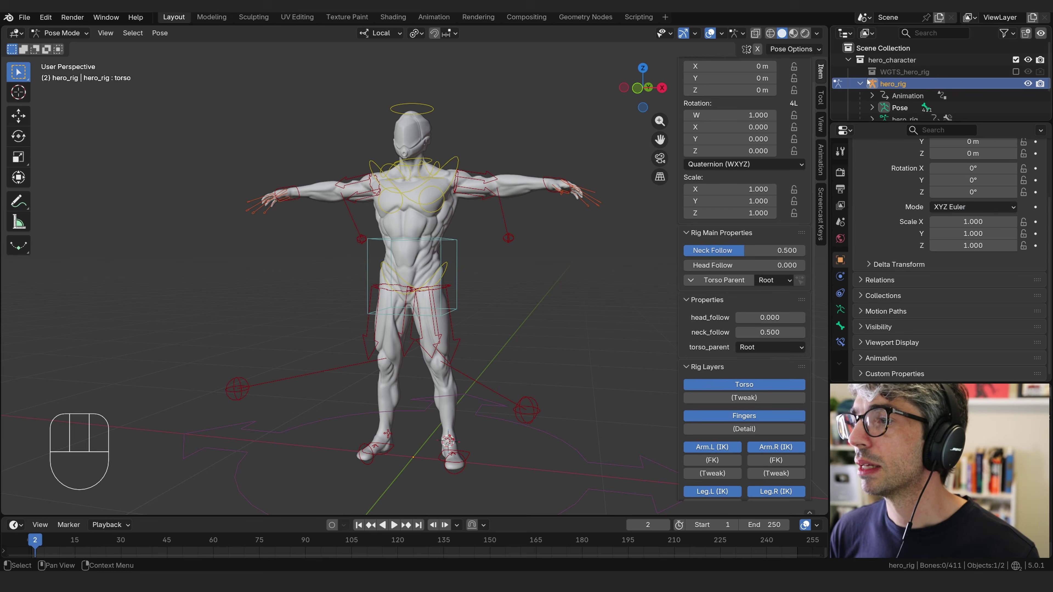
Move the WGTS_hero_rig collection into the UTILITY collection and collapse the hero_rig and UTILITY hierarchies
click(861, 83)
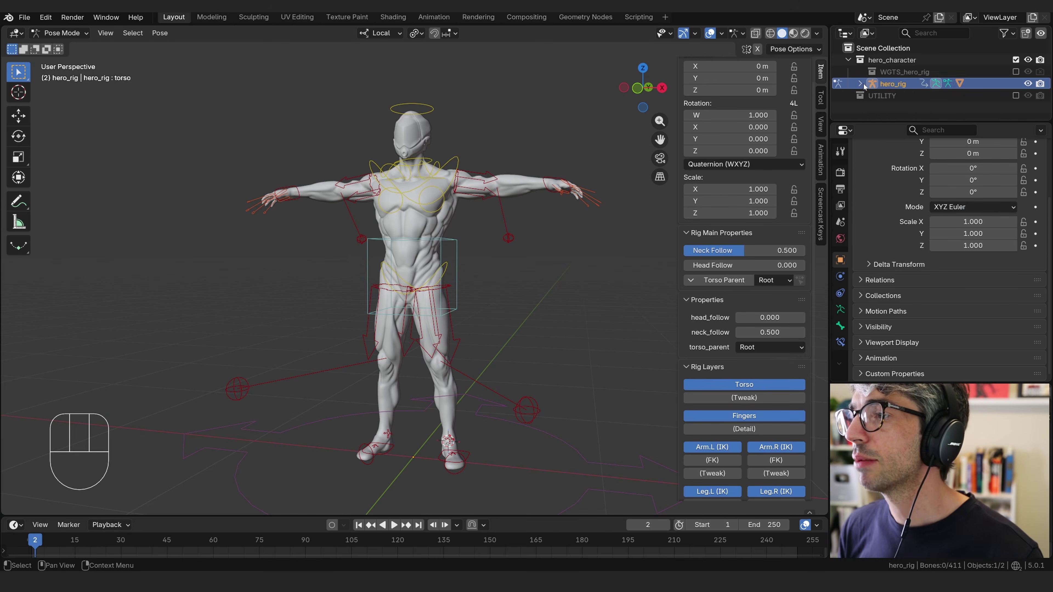
drag(879, 121, 882, 179)
click(908, 73)
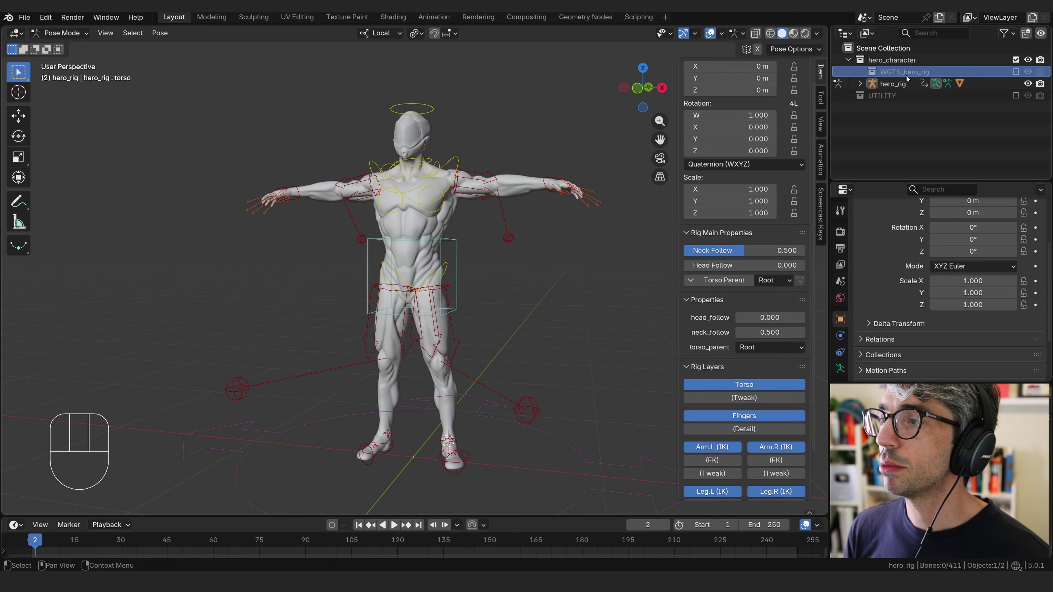
drag(896, 74, 902, 96)
click(921, 136)
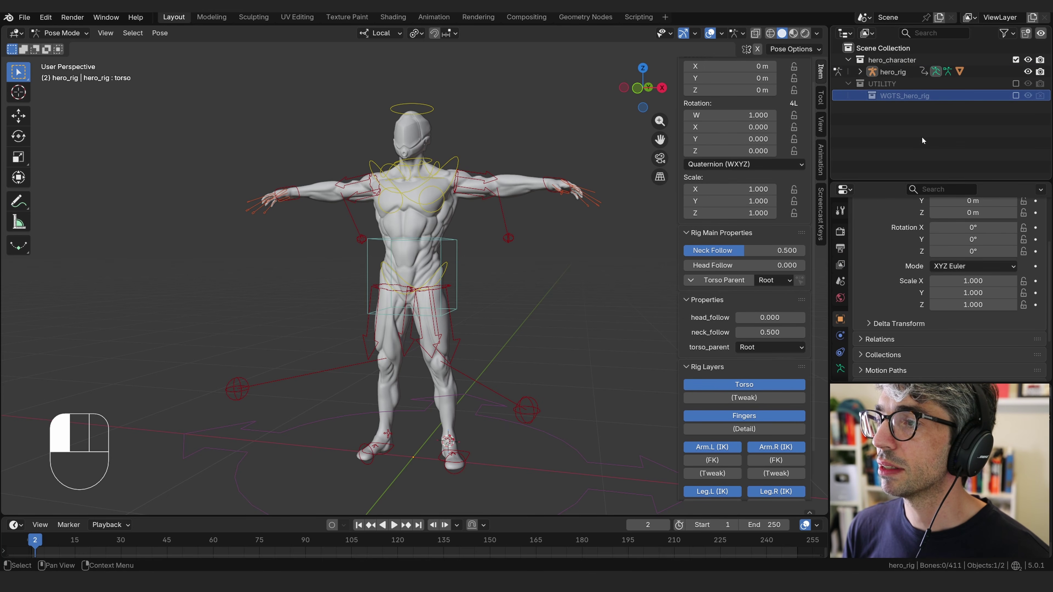
click(870, 87)
click(849, 85)
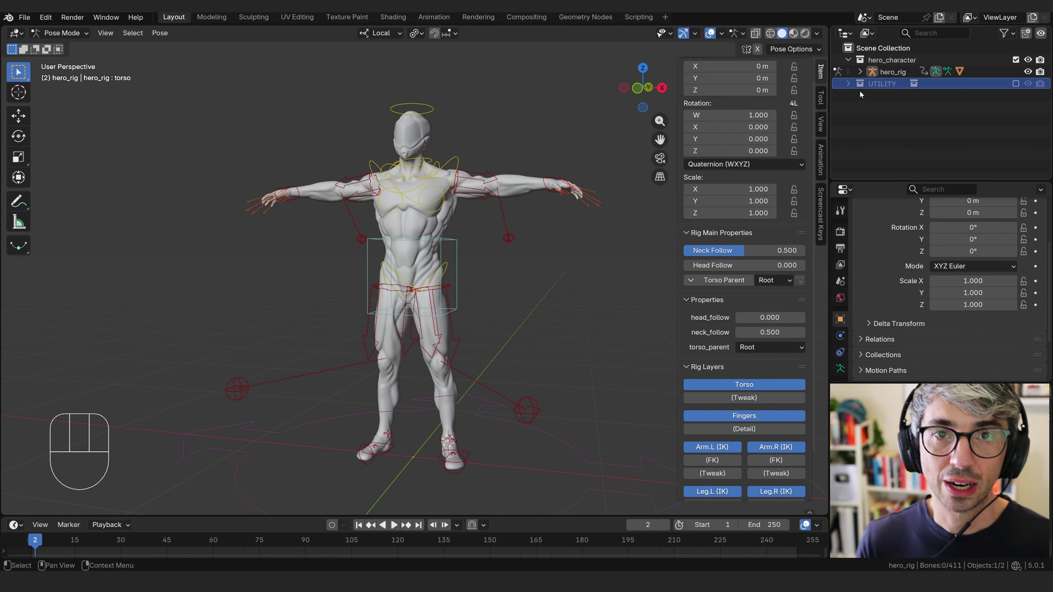
Rename the hero_character collection to "-> hero_character"
click(894, 73)
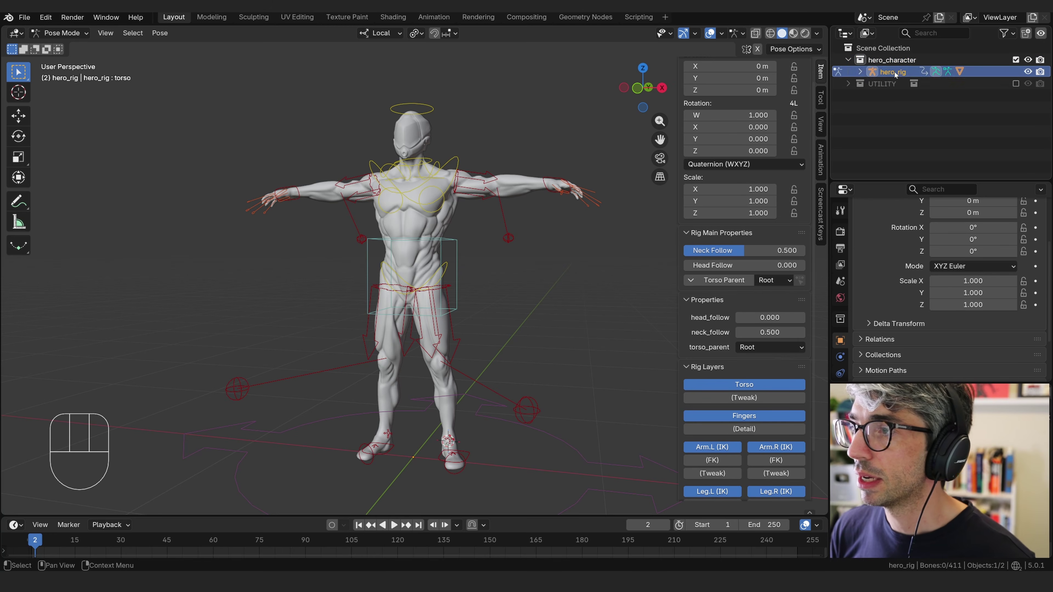
click(908, 59)
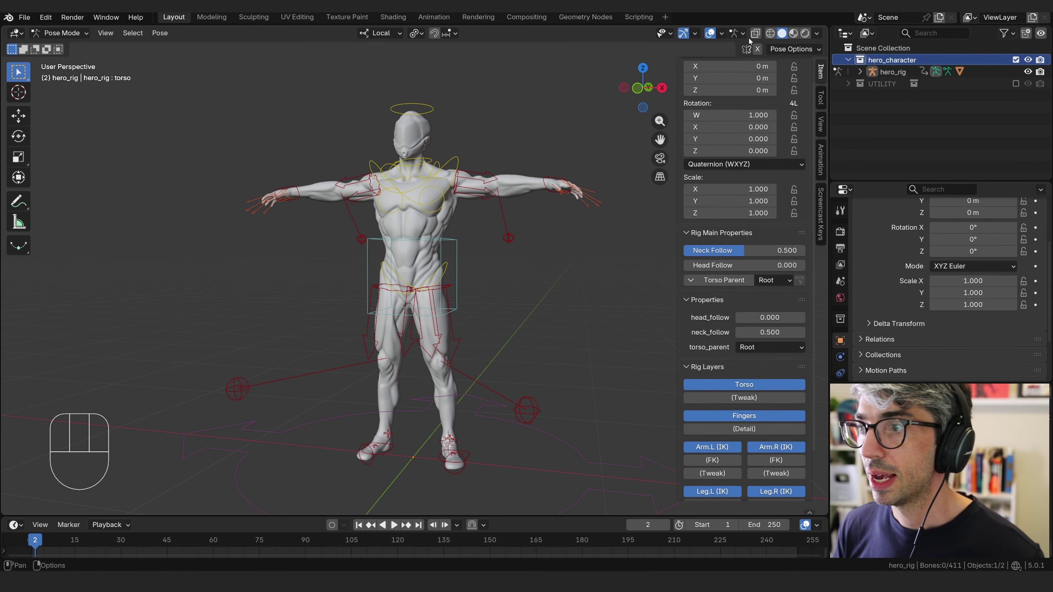
double_click(892, 59)
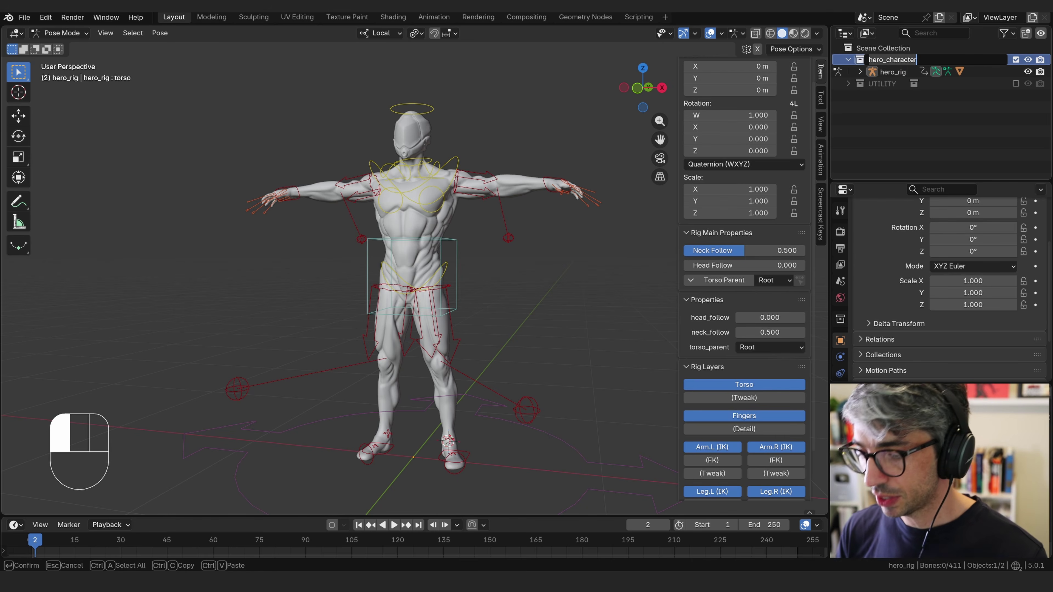
key(ctrl+Left)
text(->)
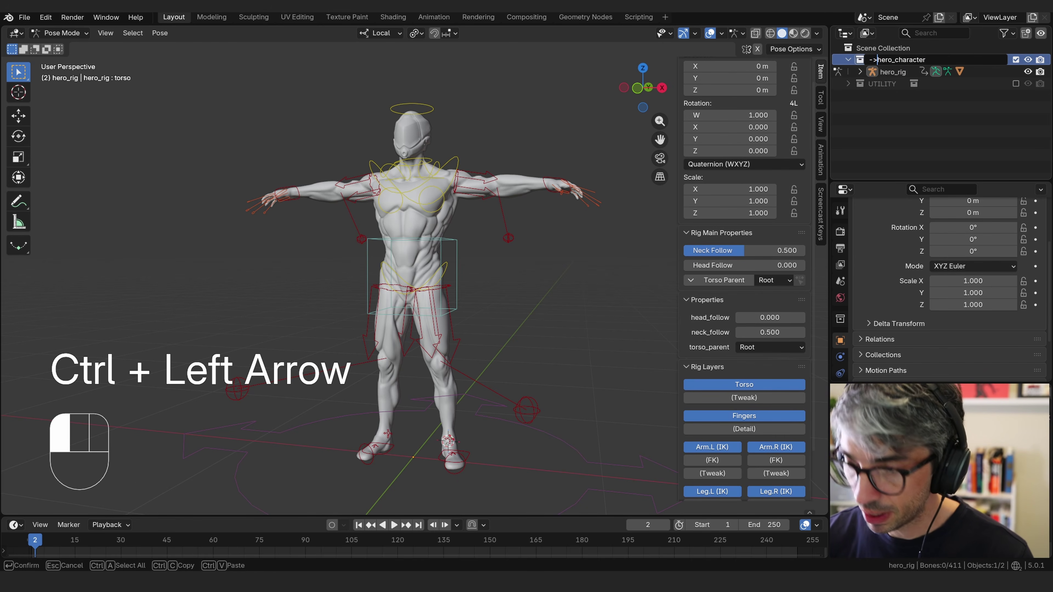
key(Return)
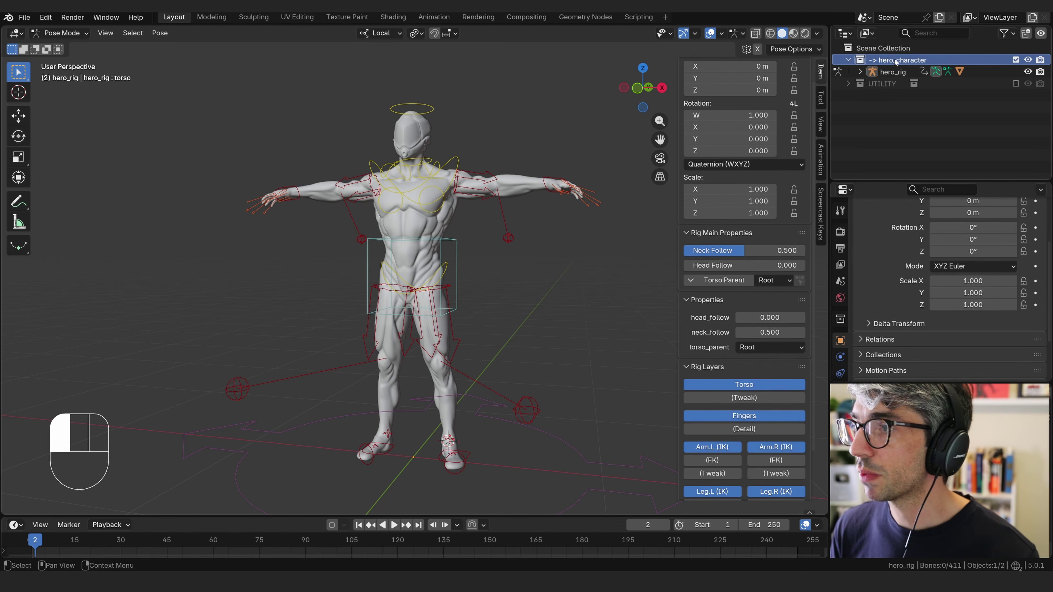
click(907, 136)
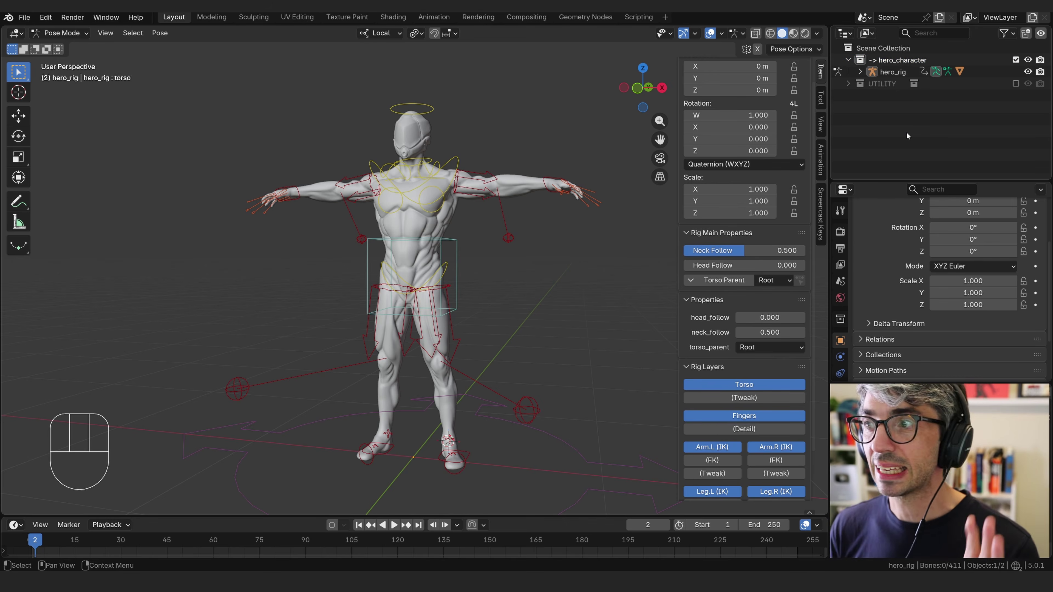